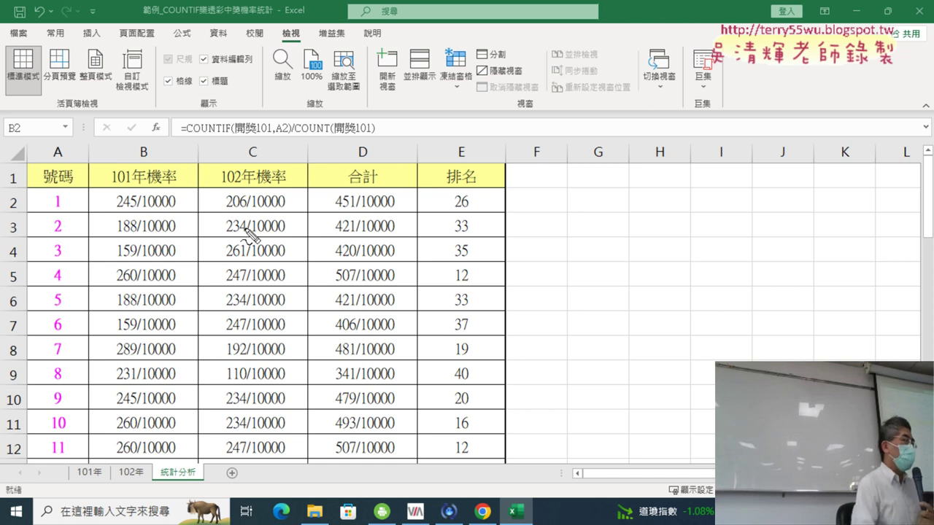
Open the Name Manager and show which cells the name 開獎101 refers to
{"action": "left_click_drag", "start_coordinate": [189, 135], "coordinate": [272, 139]}
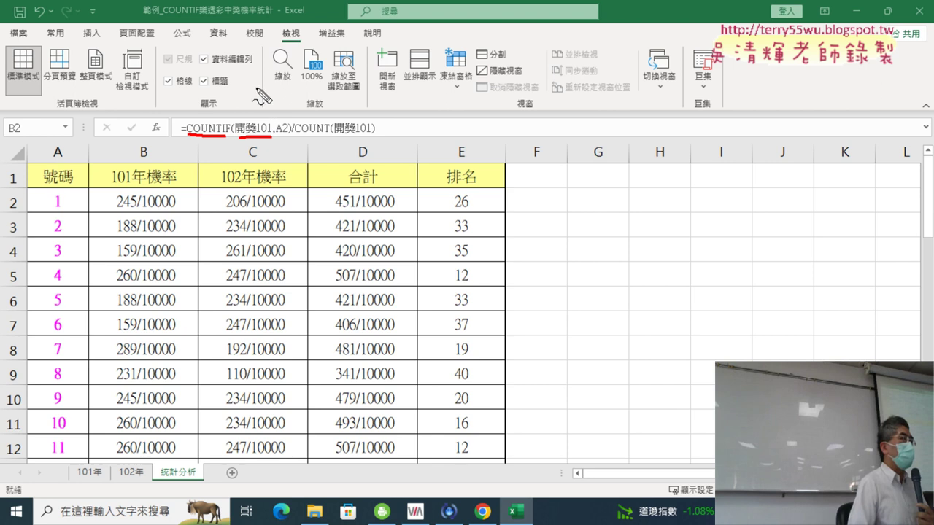
{"action": "mouse_move", "coordinate": [237, 64]}
{"action": "left_mouse_down"}
{"action": "mouse_move", "coordinate": [260, 63]}
{"action": "mouse_move", "coordinate": [241, 104]}
{"action": "mouse_move", "coordinate": [267, 84]}
{"action": "mouse_move", "coordinate": [265, 105]}
{"action": "left_mouse_up"}
{"action": "mouse_move", "coordinate": [153, 216]}
{"action": "left_mouse_down"}
{"action": "mouse_move", "coordinate": [109, 176]}
{"action": "mouse_move", "coordinate": [173, 220]}
{"action": "left_mouse_up"}
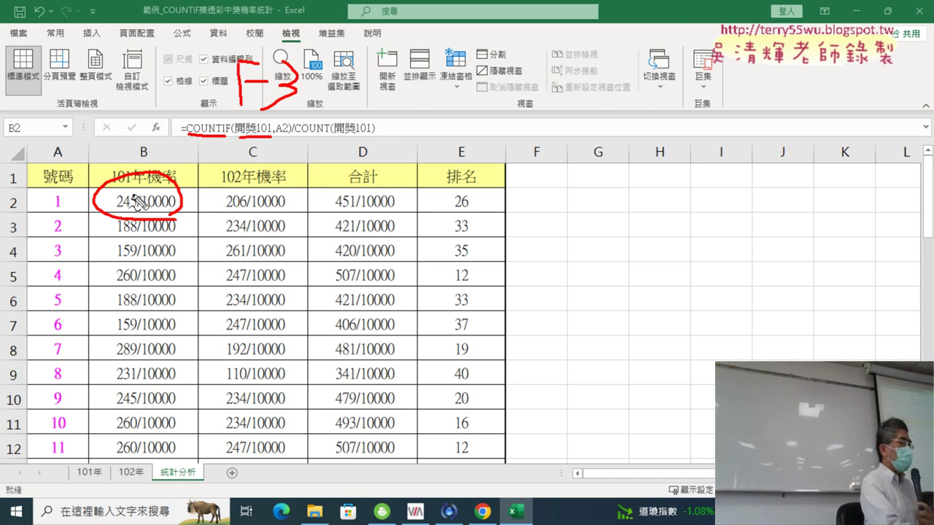
{"action": "key", "text": "Escape"}
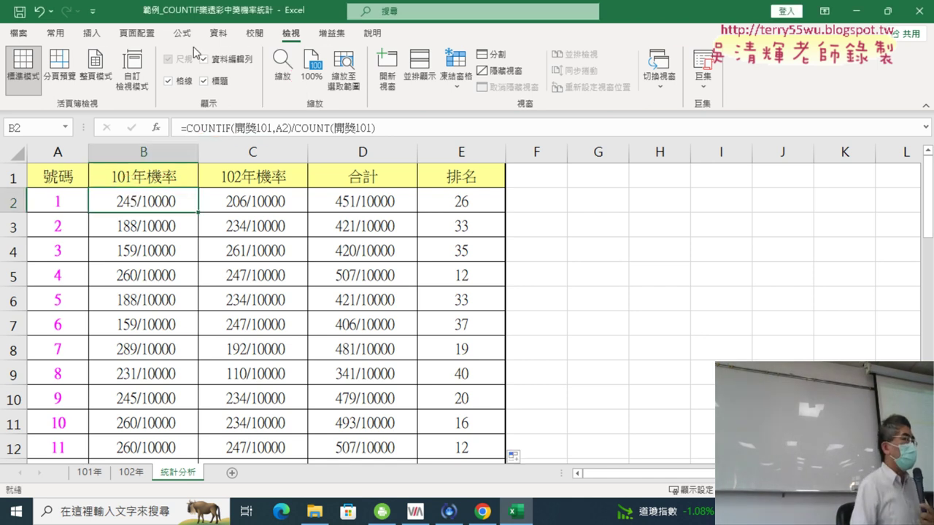
{"action": "left_click", "coordinate": [182, 33]}
{"action": "left_click", "coordinate": [372, 95]}
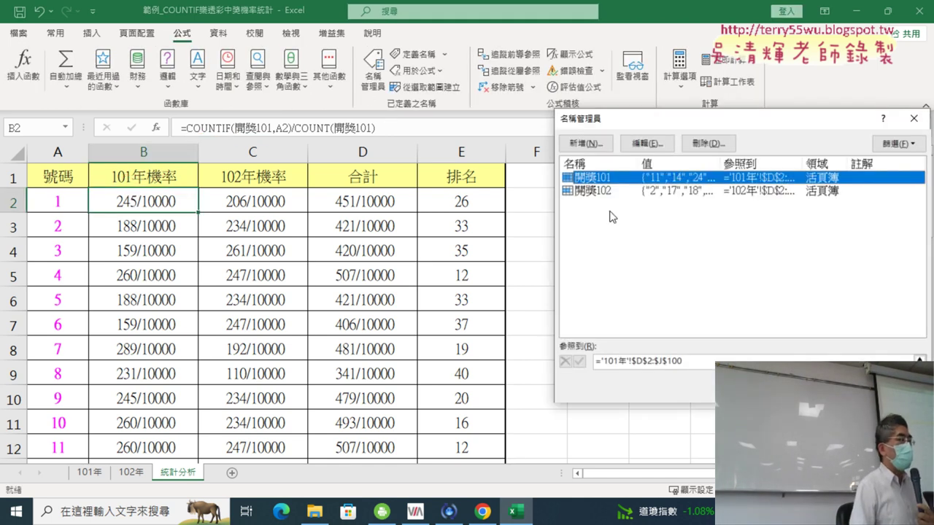
{"action": "mouse_move", "coordinate": [635, 134]}
{"action": "left_mouse_down"}
{"action": "mouse_move", "coordinate": [393, 134]}
{"action": "mouse_move", "coordinate": [270, 163]}
{"action": "left_mouse_up"}
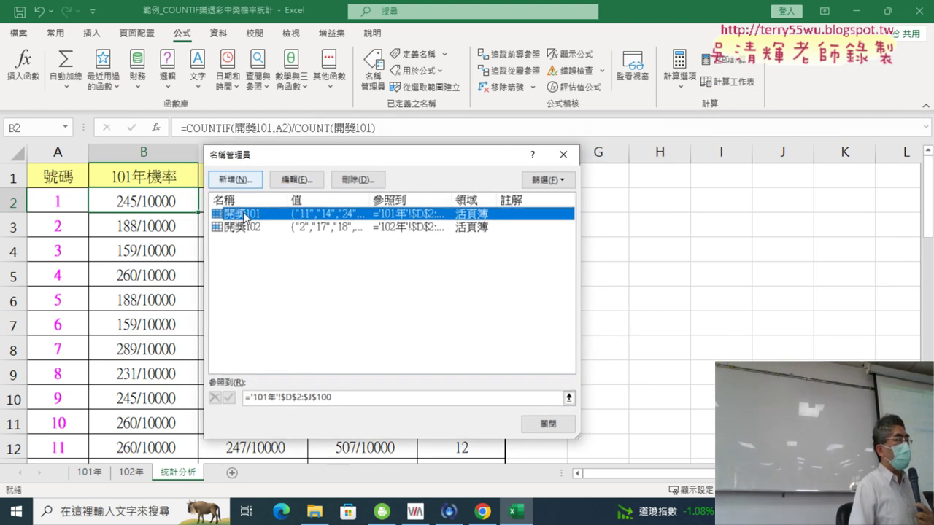
{"action": "left_click", "coordinate": [339, 397]}
{"action": "left_click_drag", "start_coordinate": [399, 156], "coordinate": [744, 146]}
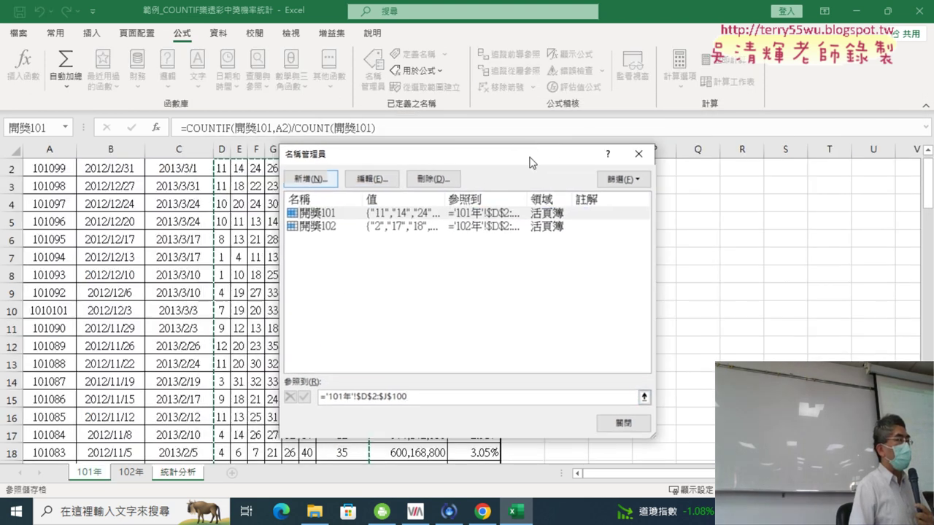
Compare the 開獎102 and 開獎101 ranges on sheet 101年, then close the Name Manager
{"action": "left_click", "coordinate": [637, 217]}
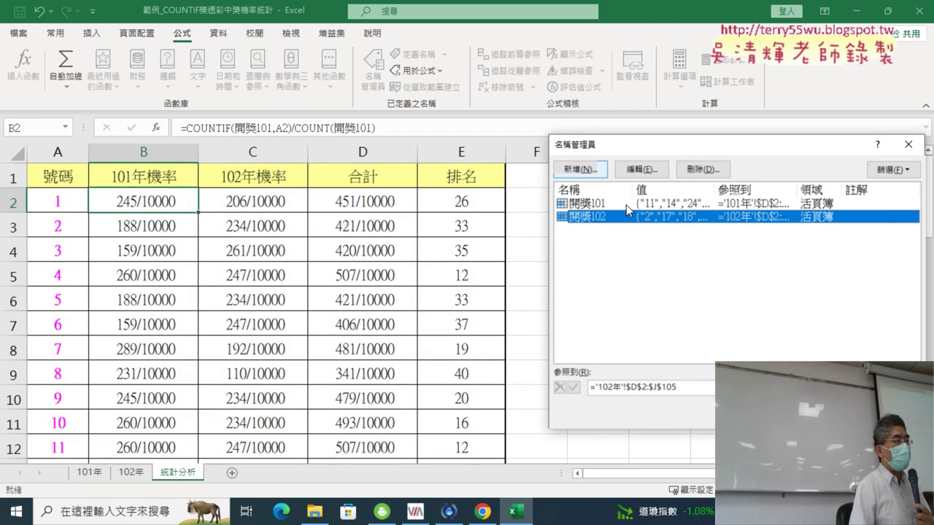
{"action": "left_click", "coordinate": [625, 205]}
{"action": "left_click", "coordinate": [686, 393]}
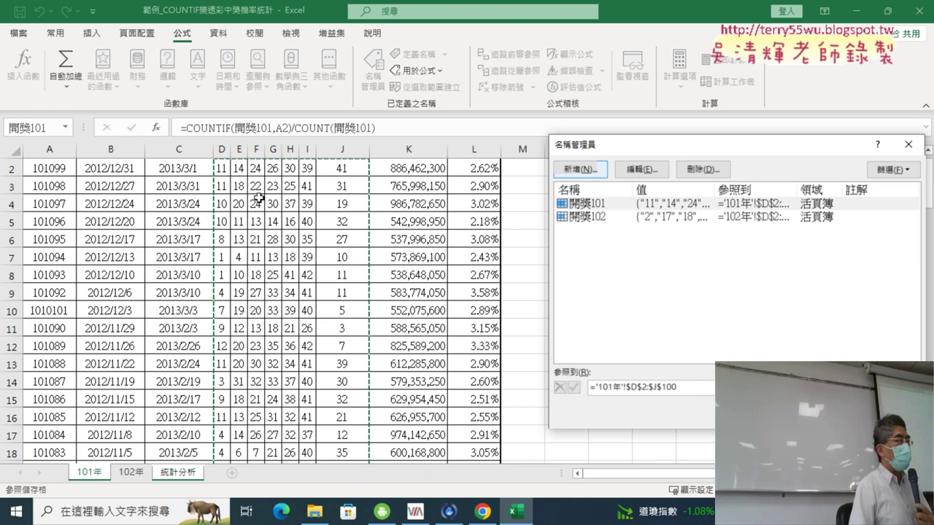
{"action": "scroll", "coordinate": [248, 197], "scroll_direction": "up", "scroll_amount": 1}
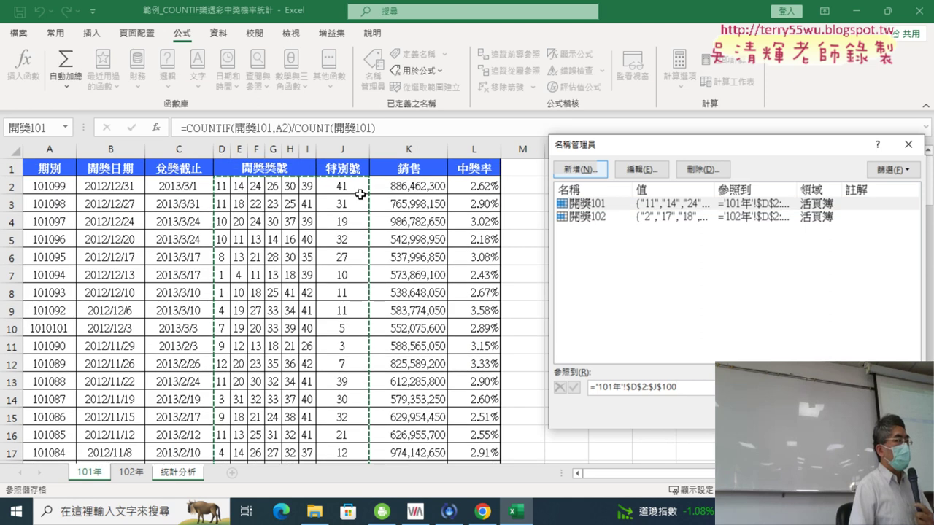
{"action": "scroll", "coordinate": [343, 248], "scroll_direction": "down", "scroll_amount": 5}
{"action": "scroll", "coordinate": [342, 255], "scroll_direction": "down", "scroll_amount": 9}
{"action": "scroll", "coordinate": [342, 255], "scroll_direction": "down", "scroll_amount": 8}
{"action": "scroll", "coordinate": [342, 255], "scroll_direction": "down", "scroll_amount": 4}
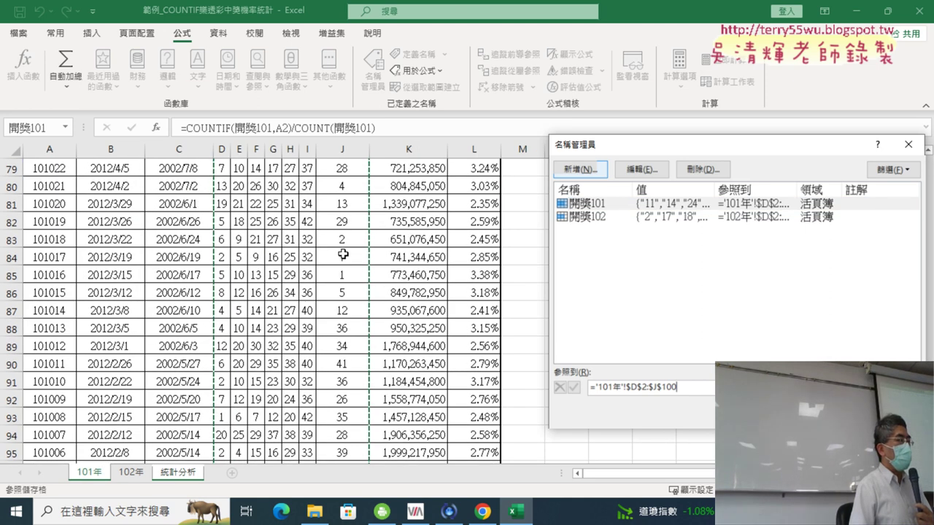
{"action": "scroll", "coordinate": [342, 255], "scroll_direction": "down", "scroll_amount": 5}
{"action": "scroll", "coordinate": [342, 254], "scroll_direction": "down", "scroll_amount": 1}
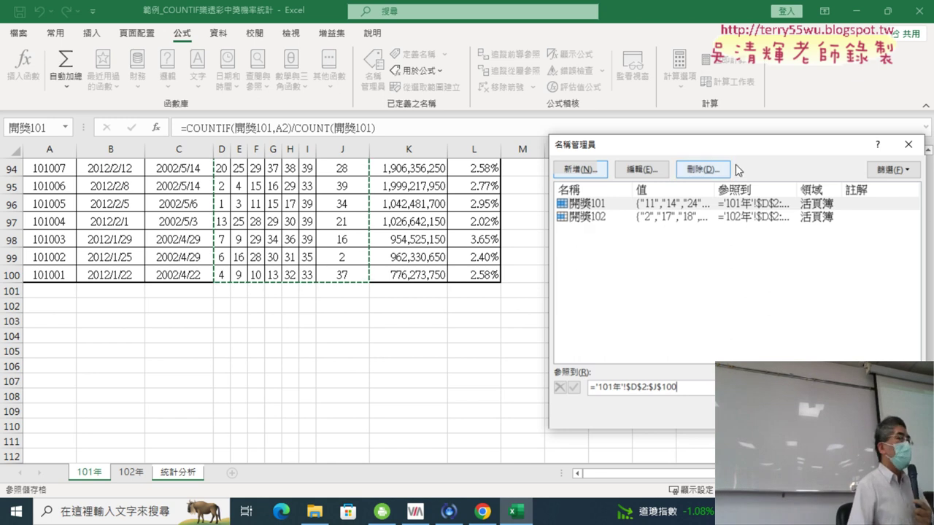
{"action": "left_click", "coordinate": [885, 412]}
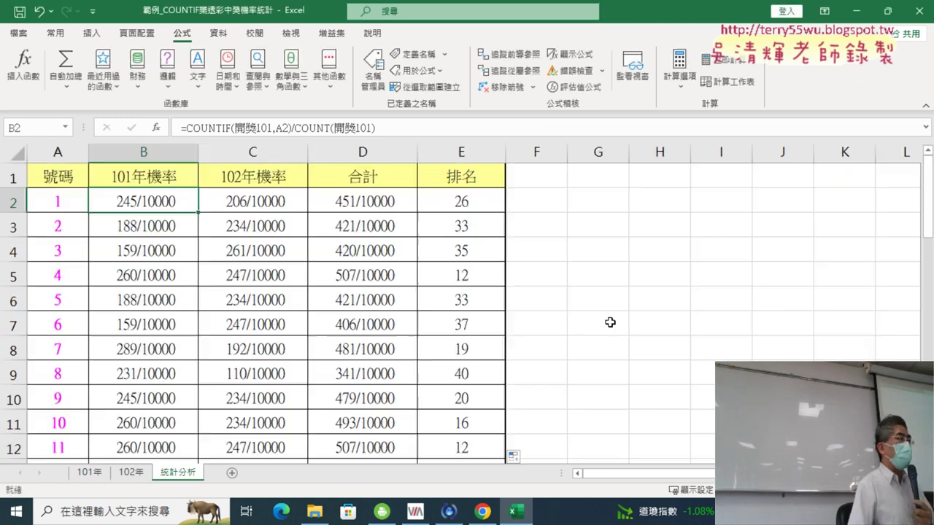
Replace the range in B2's COUNTIF with the defined name 開獎101 using F3
{"action": "left_click", "coordinate": [210, 127]}
{"action": "left_click", "coordinate": [155, 128]}
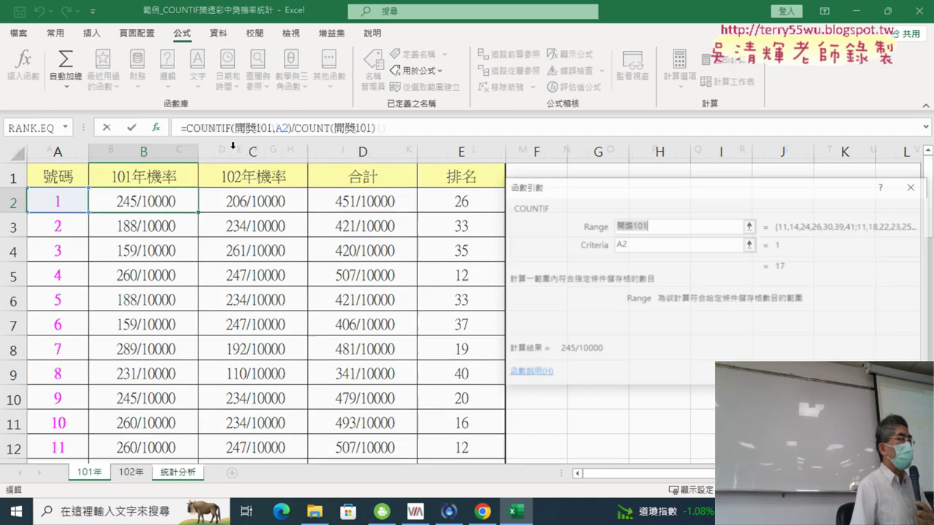
{"action": "key", "text": "Delete"}
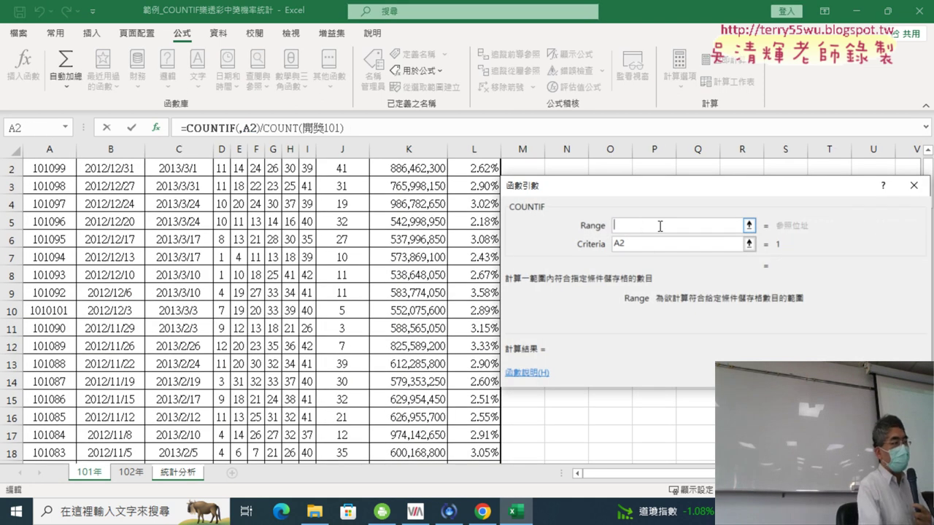
{"action": "key", "text": "F3"}
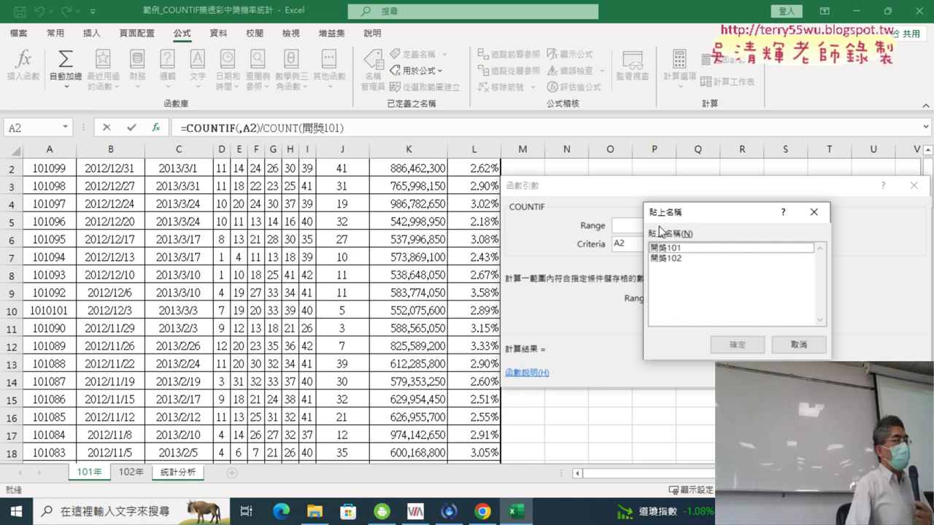
{"action": "double_click", "coordinate": [692, 250]}
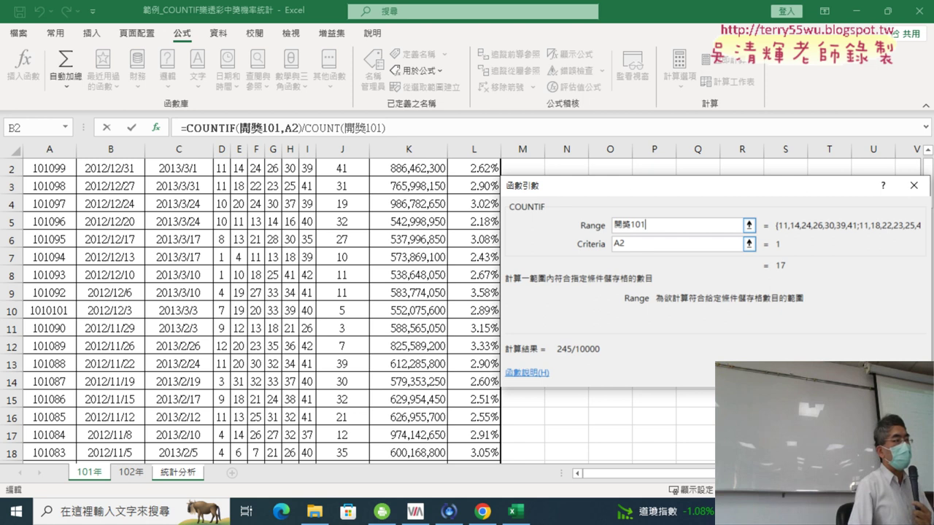
{"action": "key", "text": "Return"}
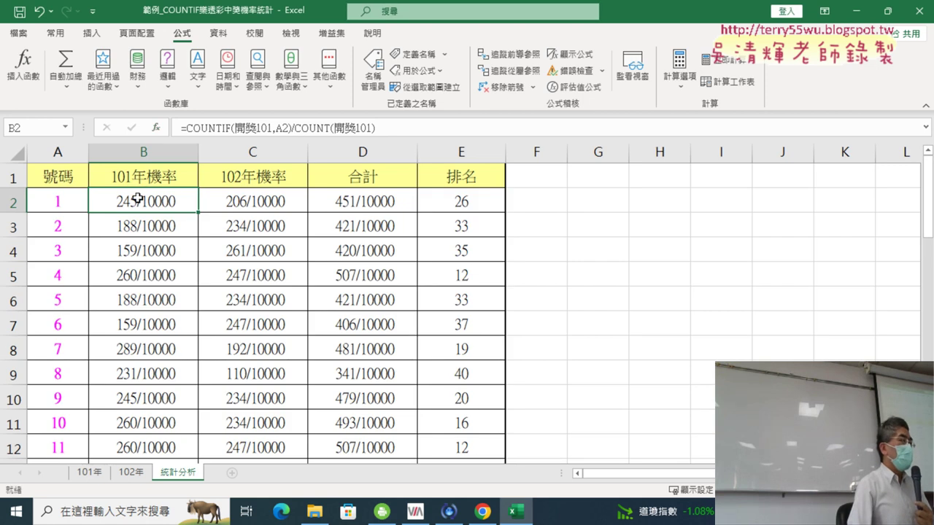
Apply the custom number format # ??/10000 to B2 through Format Cells
{"action": "right_click", "coordinate": [138, 199]}
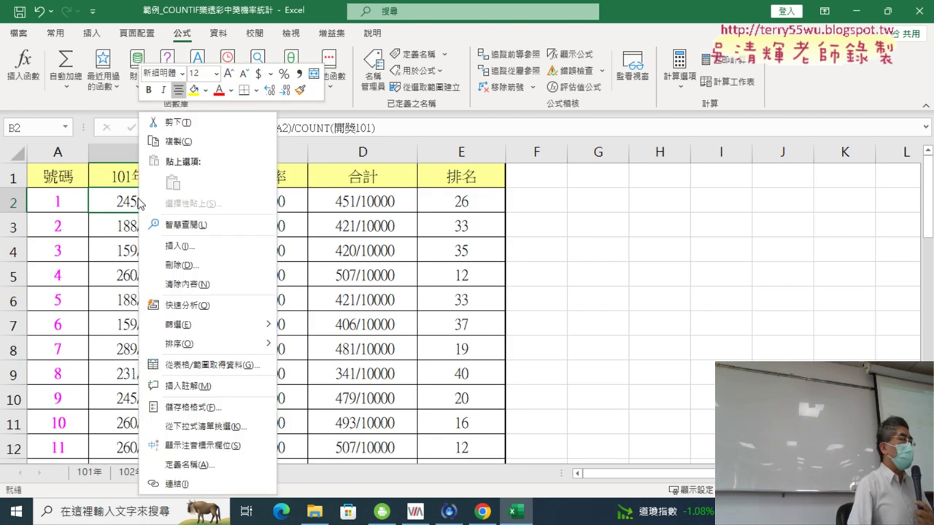
{"action": "left_click", "coordinate": [206, 414]}
{"action": "left_click_drag", "start_coordinate": [240, 127], "coordinate": [499, 73]}
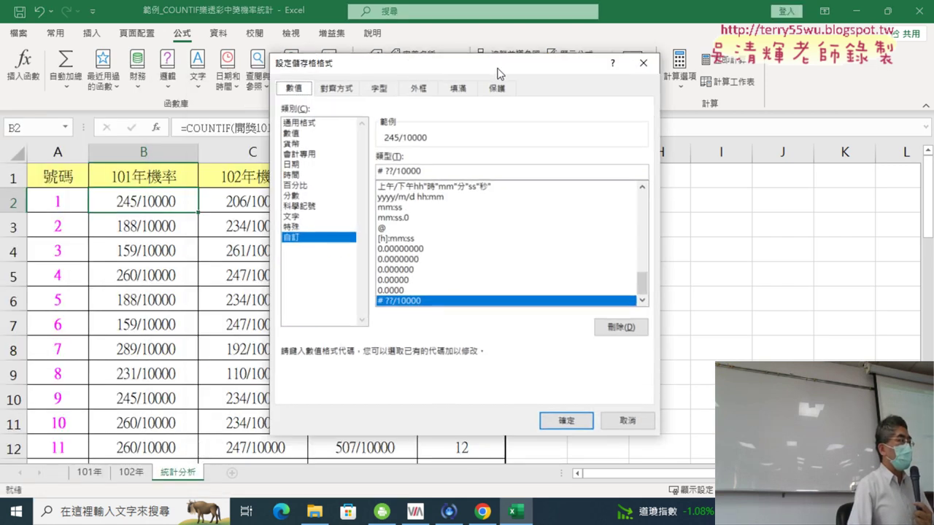
{"action": "left_click", "coordinate": [296, 197]}
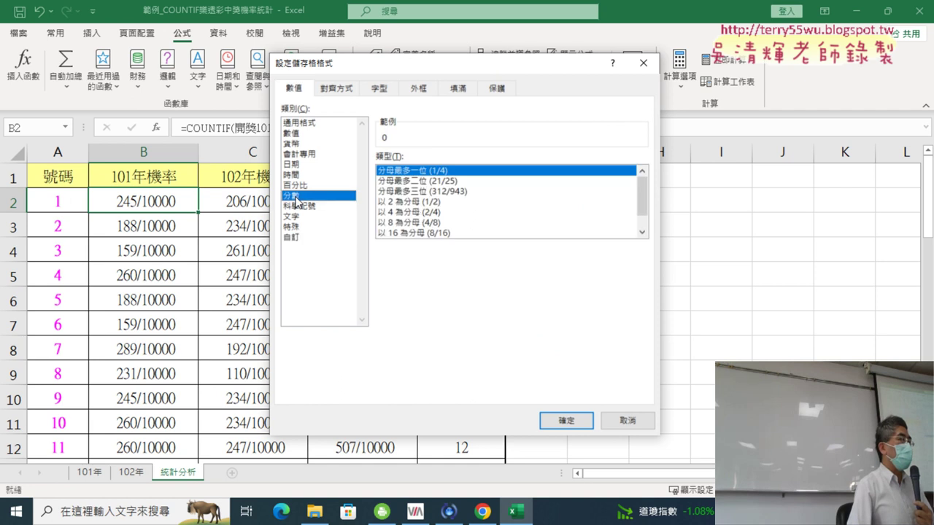
{"action": "left_click", "coordinate": [642, 234]}
{"action": "left_click", "coordinate": [466, 234]}
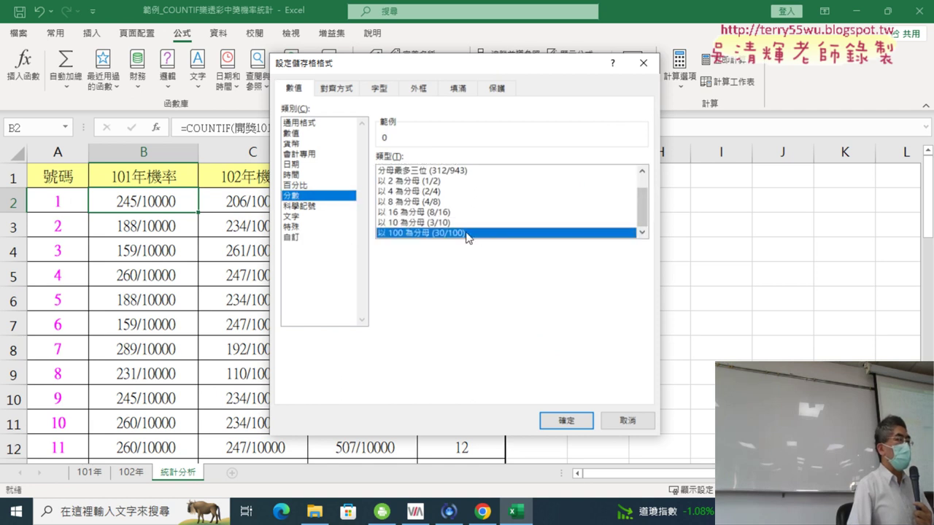
{"action": "left_click", "coordinate": [295, 238]}
{"action": "type", "text": "0"}
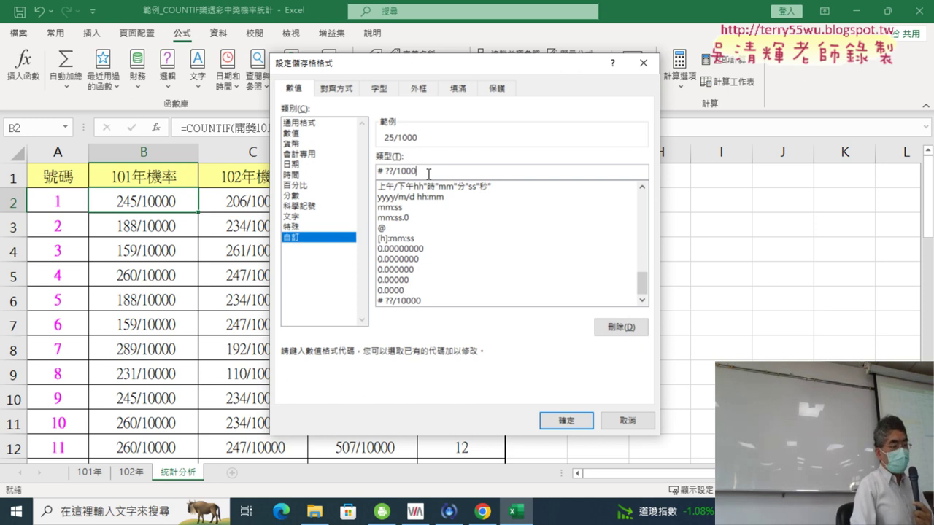
{"action": "type", "text": "0"}
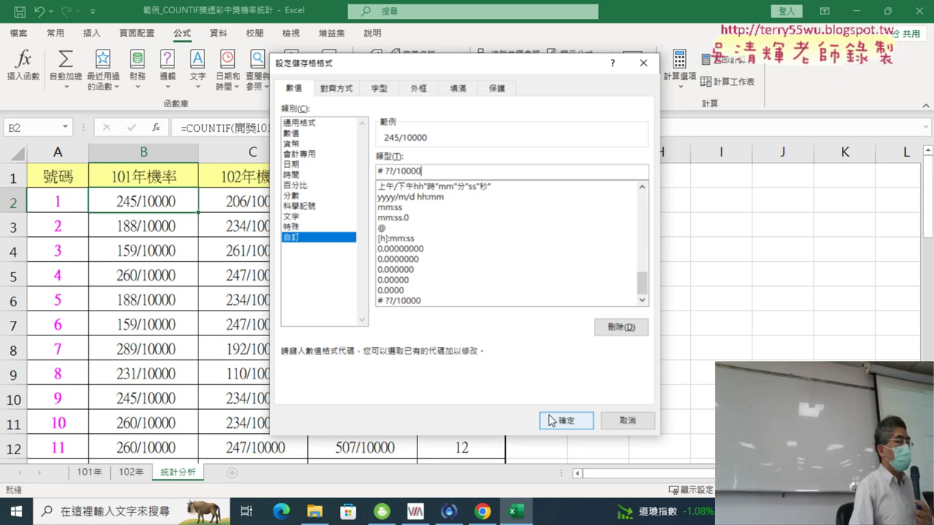
{"action": "left_click", "coordinate": [631, 414]}
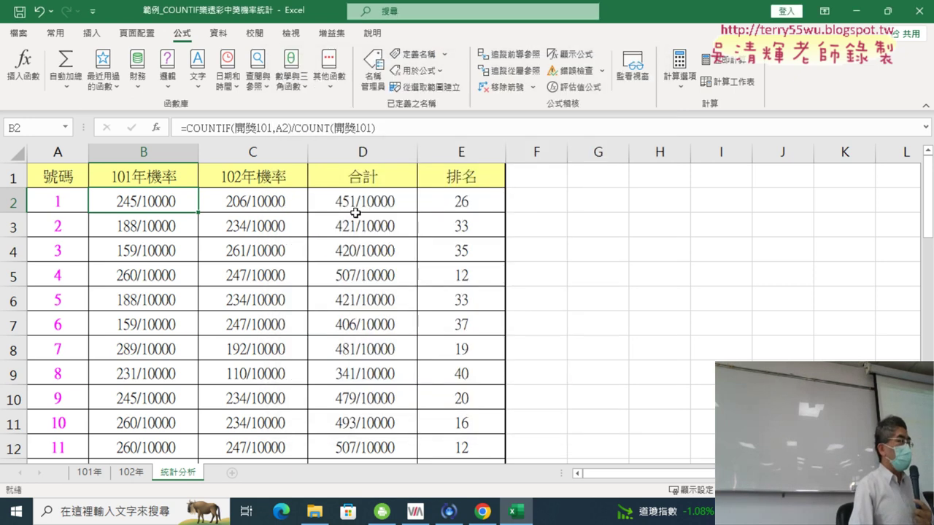
Compare the 開獎101 formula in B2 with the 開獎102 formula in C2
{"action": "left_click", "coordinate": [251, 203]}
{"action": "left_click", "coordinate": [149, 202]}
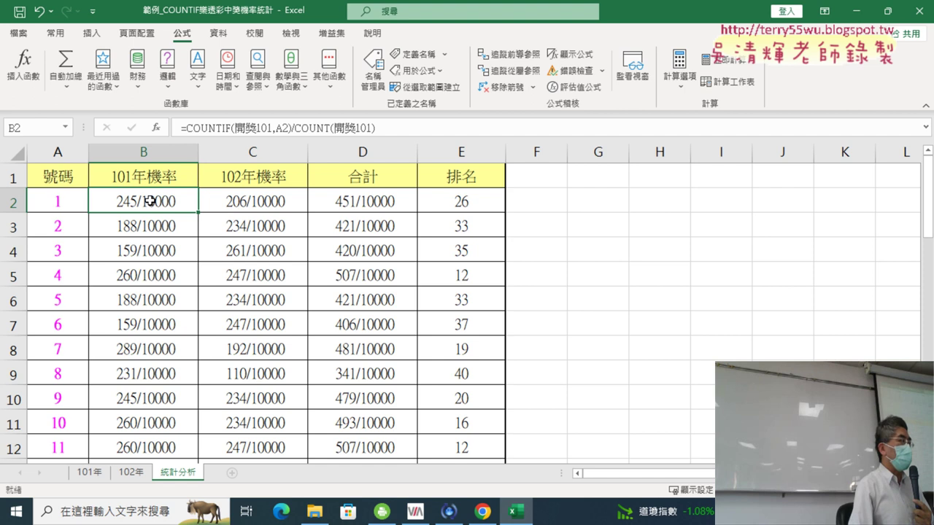
{"action": "left_click", "coordinate": [256, 202]}
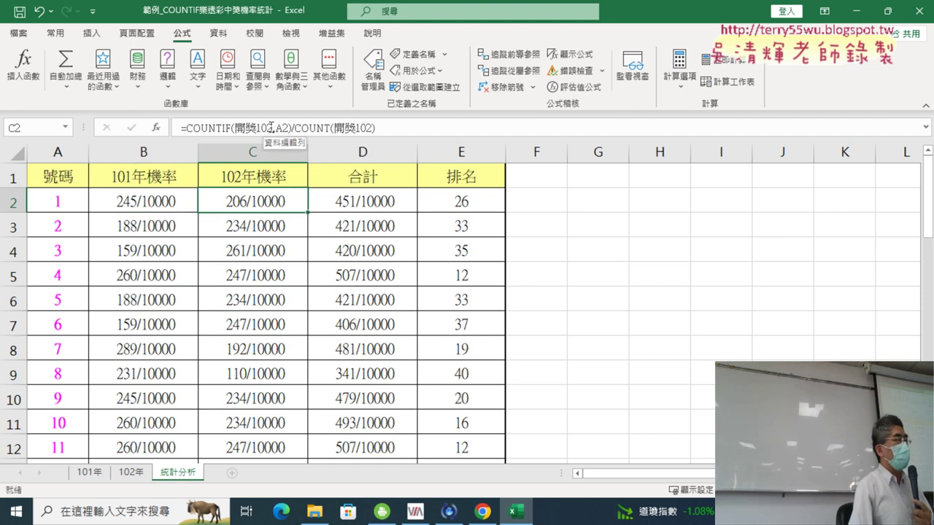
{"action": "left_click", "coordinate": [159, 203]}
{"action": "left_click", "coordinate": [257, 200]}
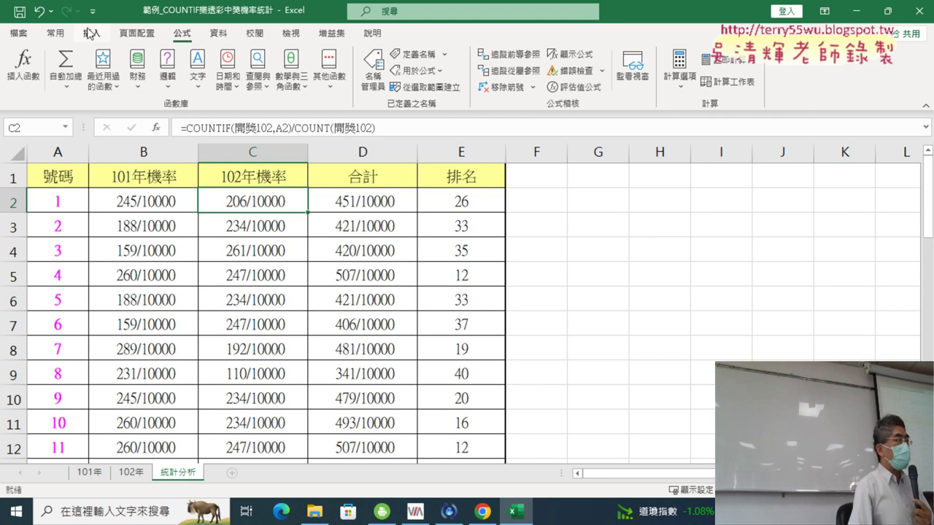
Dismiss the Home Clear options unchanged and reselect B2 to inspect its format
{"action": "left_click", "coordinate": [55, 33]}
{"action": "left_click", "coordinate": [774, 86]}
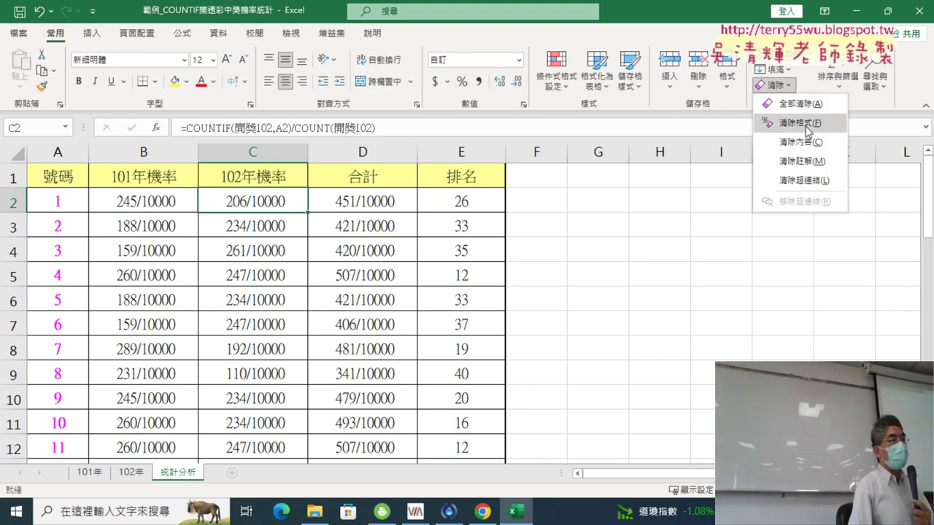
{"action": "key", "text": "Escape"}
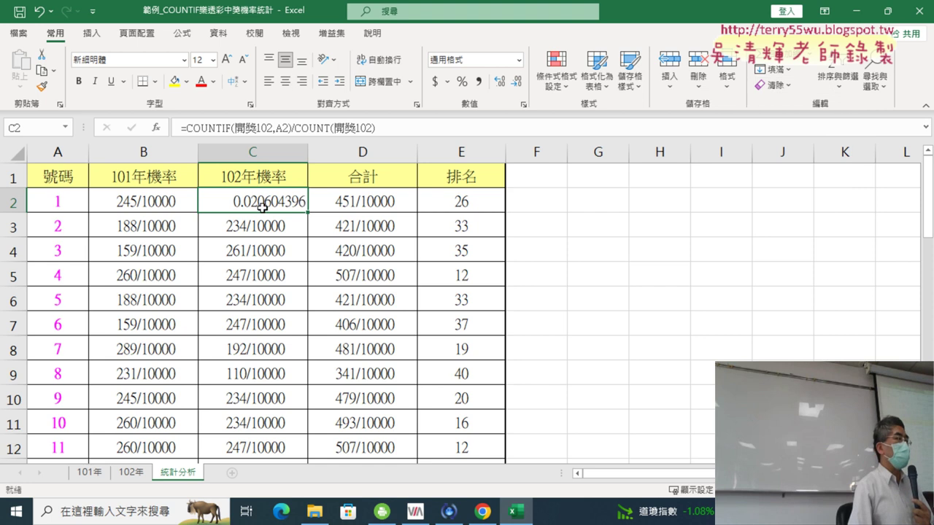
{"action": "left_click", "coordinate": [155, 201]}
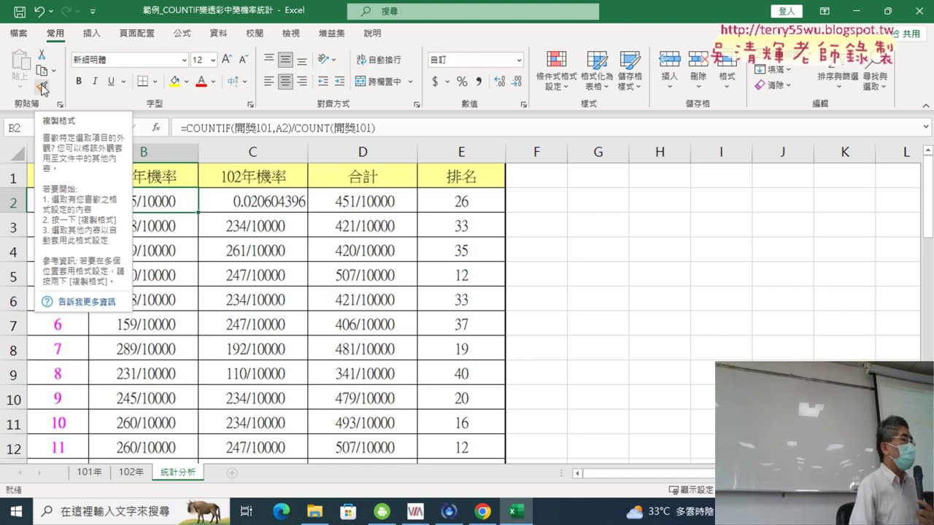
Paint B2's format onto C2, then strip the formatting from C2:C4 again
{"action": "left_click", "coordinate": [41, 88]}
{"action": "left_click", "coordinate": [271, 203]}
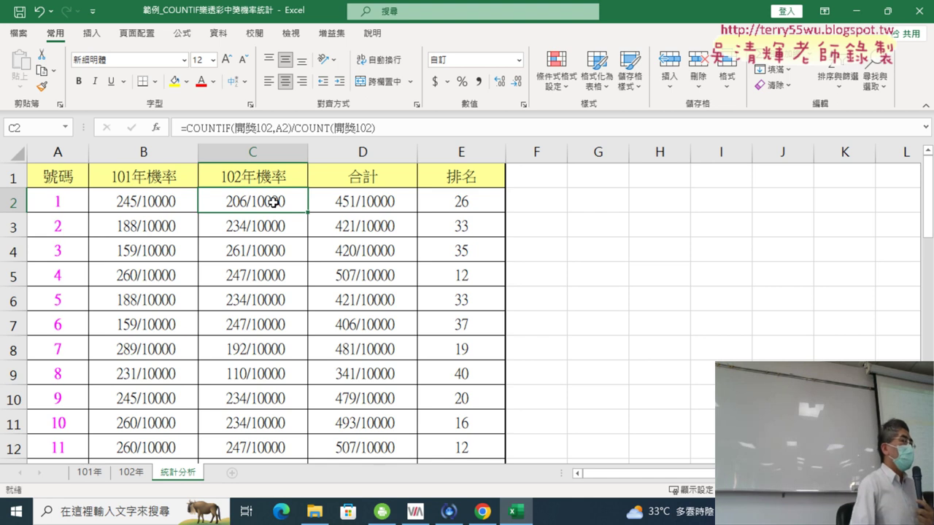
{"action": "left_click_drag", "start_coordinate": [271, 212], "coordinate": [277, 250]}
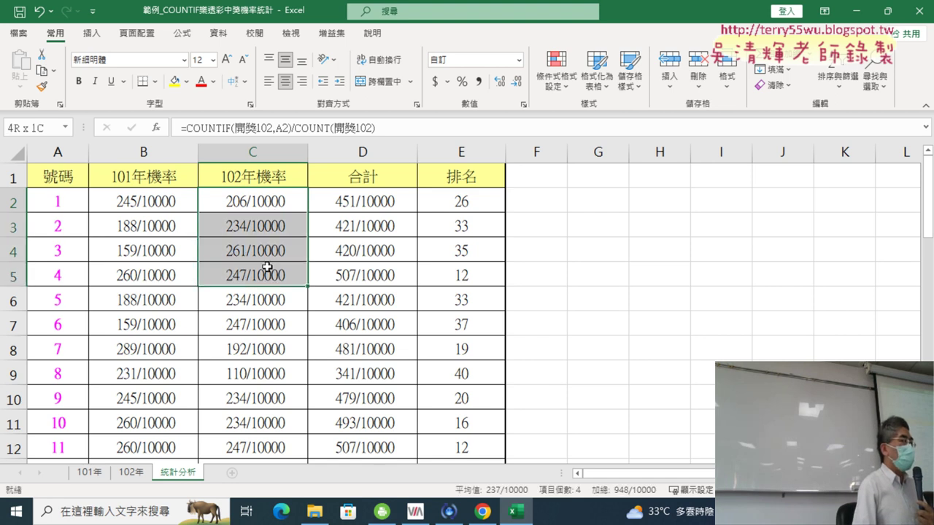
{"action": "left_click", "coordinate": [772, 84]}
{"action": "left_click", "coordinate": [799, 123]}
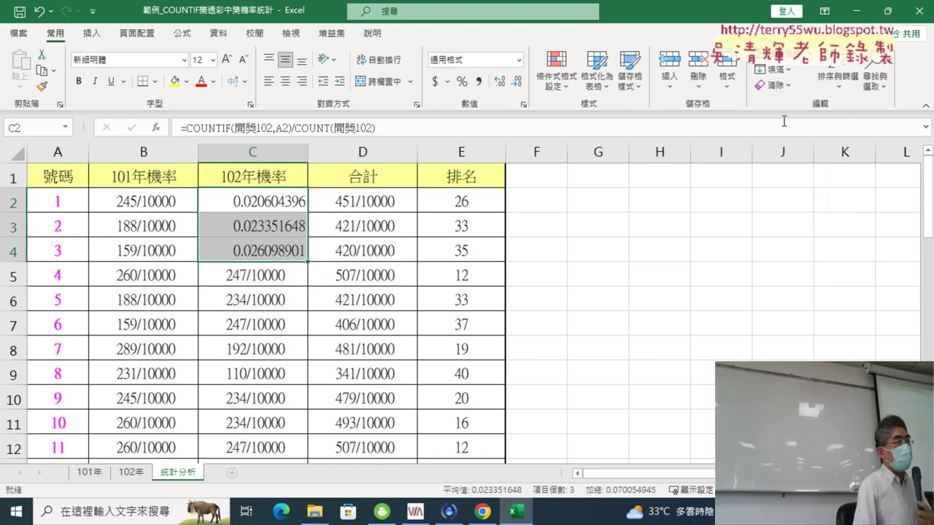
Paint B2's fraction format onto C2, C3 and C4, then select E2
{"action": "left_click", "coordinate": [168, 199]}
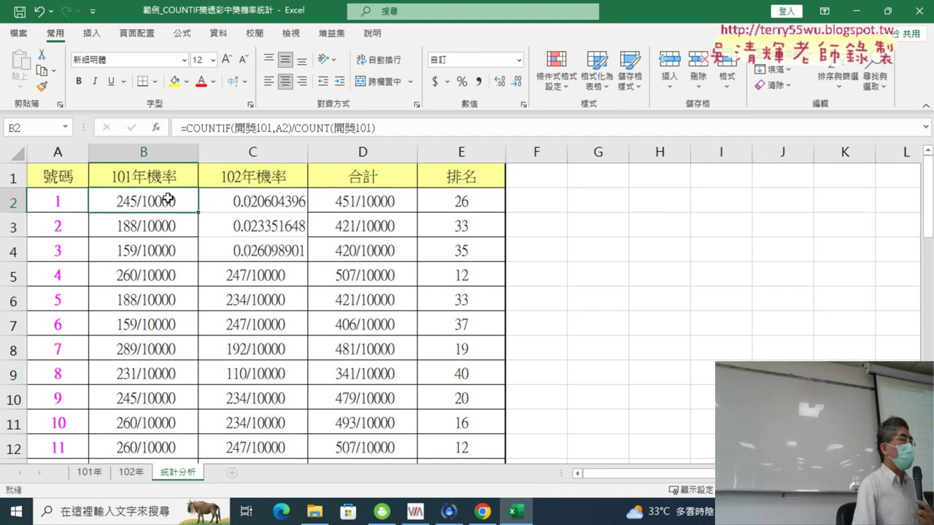
{"action": "left_click", "coordinate": [42, 86]}
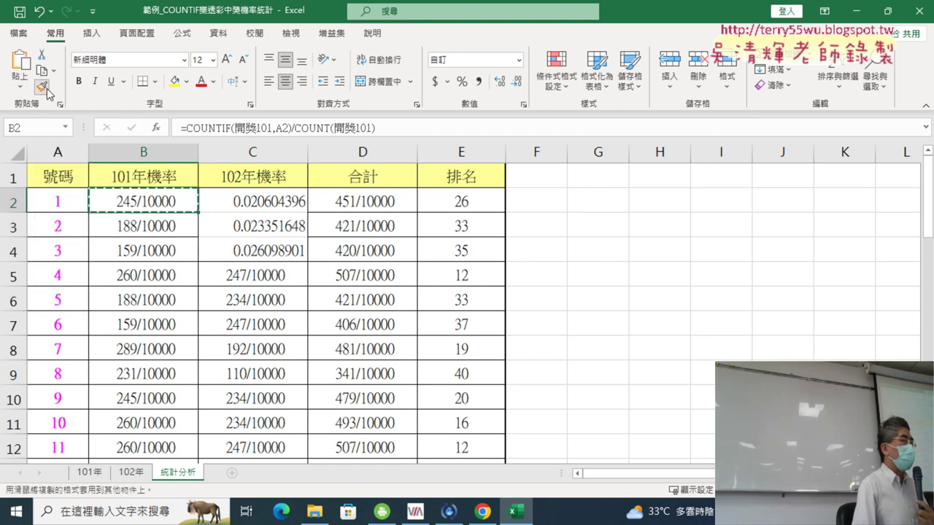
{"action": "left_click", "coordinate": [262, 210]}
{"action": "left_click", "coordinate": [261, 221]}
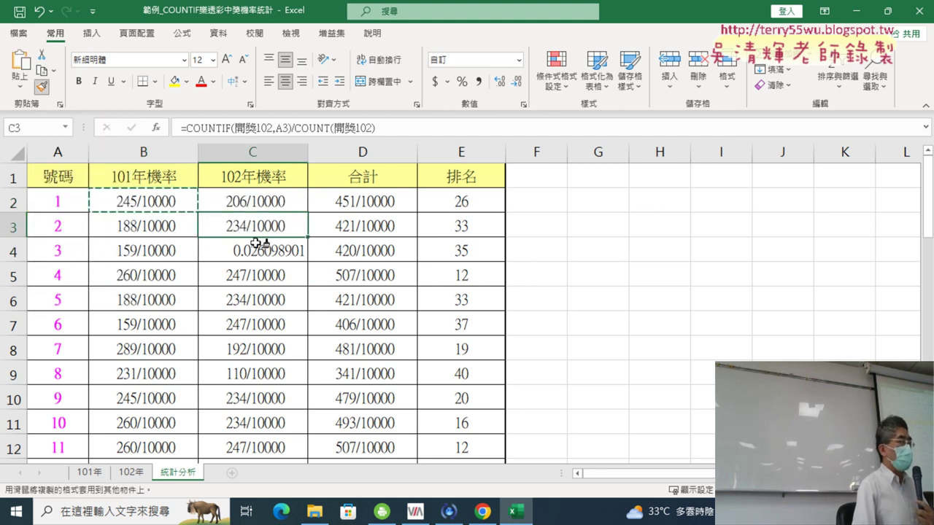
{"action": "left_click", "coordinate": [260, 247]}
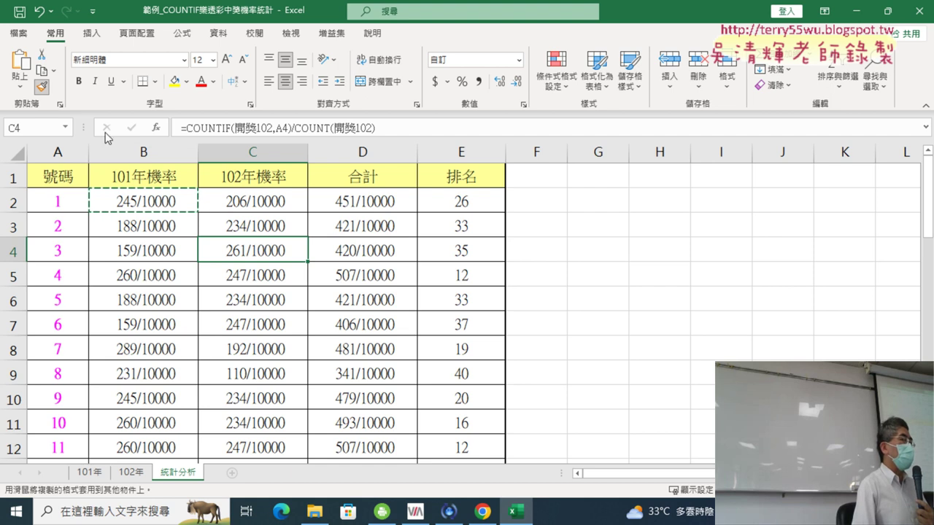
{"action": "left_click", "coordinate": [43, 87]}
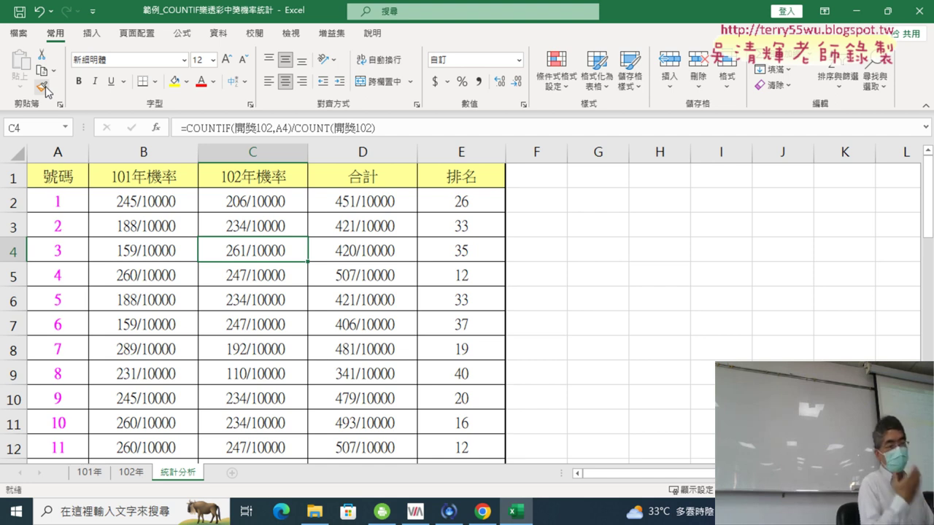
{"action": "left_click", "coordinate": [469, 207]}
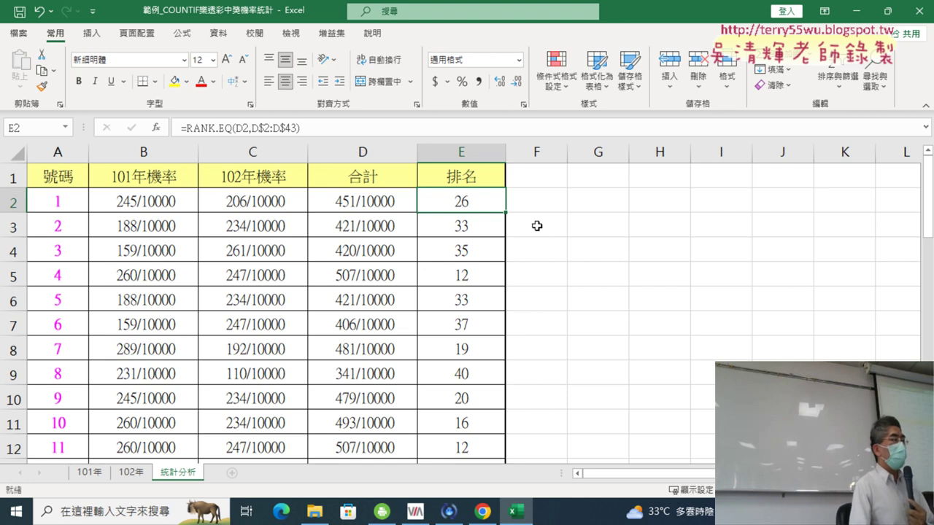
{"action": "left_click", "coordinate": [483, 513]}
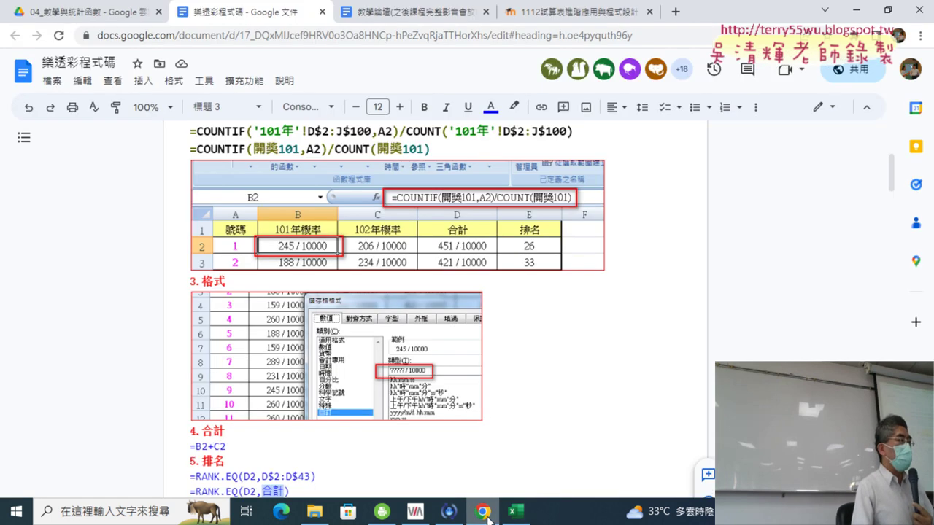
{"action": "scroll", "coordinate": [612, 340], "scroll_direction": "down", "scroll_amount": 4}
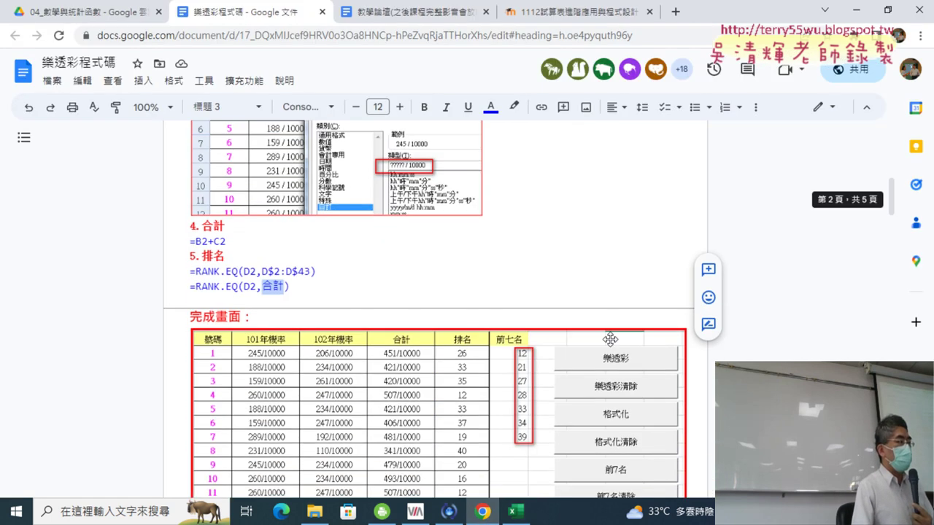
{"action": "scroll", "coordinate": [611, 340], "scroll_direction": "down", "scroll_amount": 1}
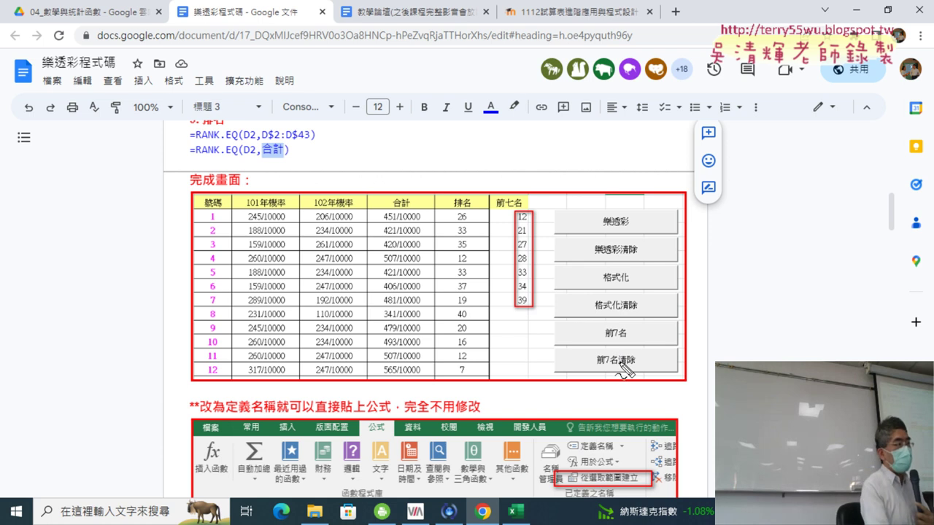
{"action": "left_click_drag", "start_coordinate": [608, 229], "coordinate": [624, 229]}
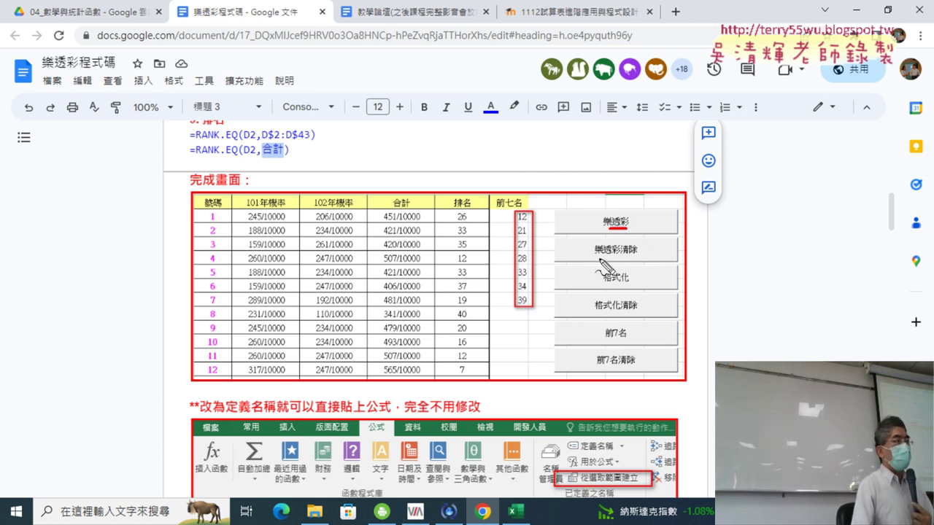
{"action": "left_click_drag", "start_coordinate": [599, 258], "coordinate": [648, 259]}
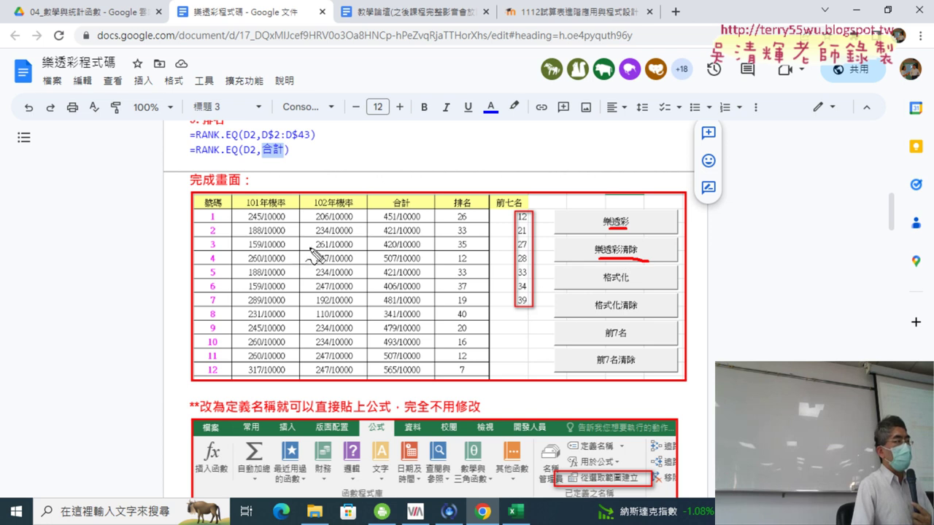
{"action": "mouse_move", "coordinate": [274, 224]}
{"action": "left_mouse_down"}
{"action": "mouse_move", "coordinate": [244, 259]}
{"action": "mouse_move", "coordinate": [281, 254]}
{"action": "left_mouse_up"}
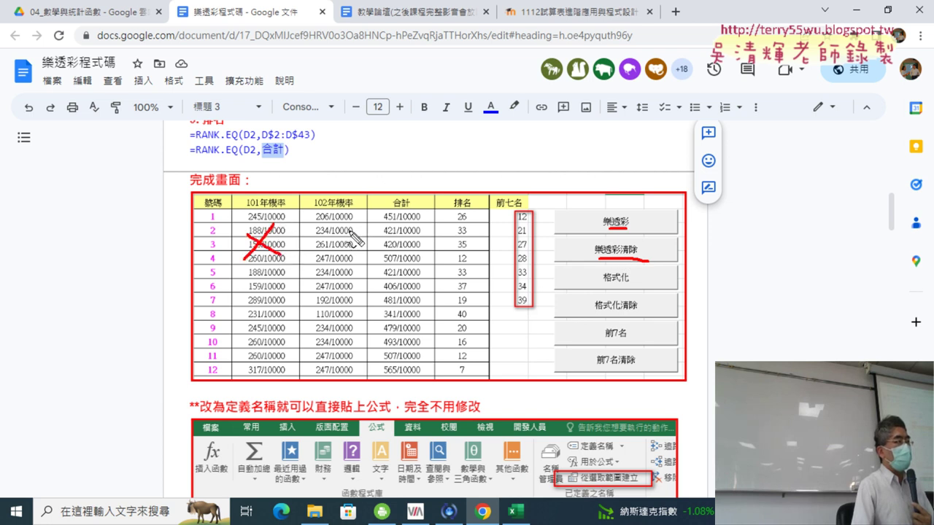
{"action": "left_click_drag", "start_coordinate": [352, 230], "coordinate": [312, 267]}
{"action": "left_click_drag", "start_coordinate": [321, 235], "coordinate": [354, 268]}
{"action": "mouse_move", "coordinate": [418, 244]}
{"action": "left_mouse_down"}
{"action": "mouse_move", "coordinate": [375, 272]}
{"action": "mouse_move", "coordinate": [416, 270]}
{"action": "left_mouse_up"}
{"action": "left_click_drag", "start_coordinate": [462, 249], "coordinate": [435, 276]}
{"action": "left_click_drag", "start_coordinate": [441, 254], "coordinate": [470, 281]}
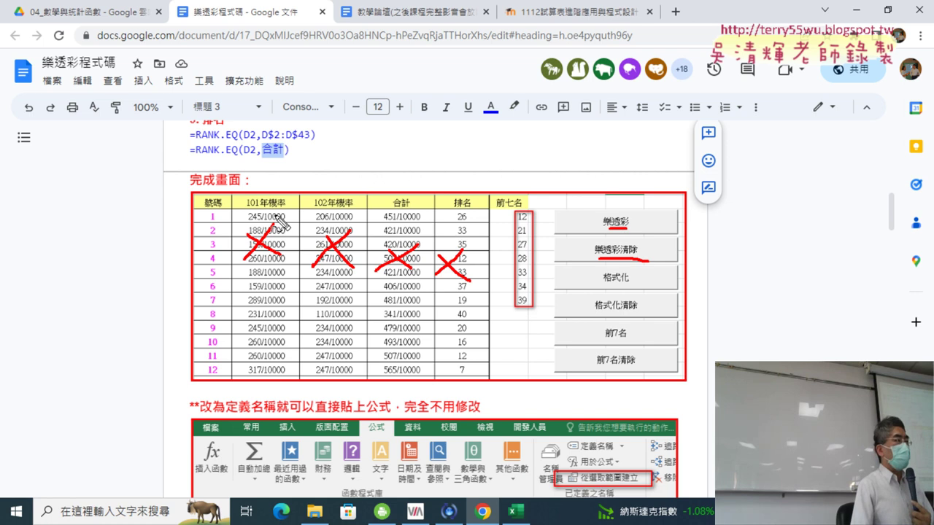
{"action": "mouse_move", "coordinate": [627, 232]}
{"action": "left_mouse_down"}
{"action": "mouse_move", "coordinate": [595, 235]}
{"action": "mouse_move", "coordinate": [642, 218]}
{"action": "mouse_move", "coordinate": [626, 239]}
{"action": "left_mouse_up"}
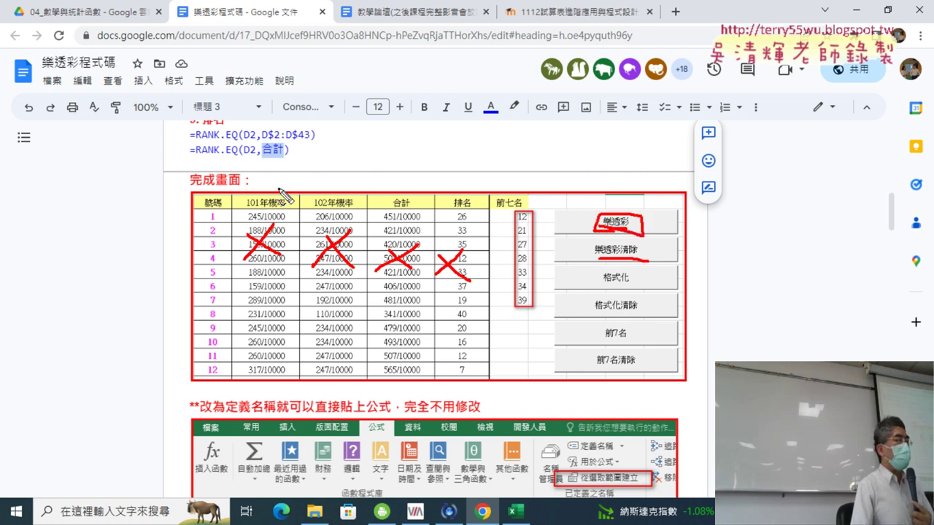
{"action": "mouse_move", "coordinate": [270, 210]}
{"action": "left_mouse_down"}
{"action": "mouse_move", "coordinate": [272, 257]}
{"action": "mouse_move", "coordinate": [298, 269]}
{"action": "left_mouse_up"}
{"action": "mouse_move", "coordinate": [337, 217]}
{"action": "left_mouse_down"}
{"action": "mouse_move", "coordinate": [333, 283]}
{"action": "mouse_move", "coordinate": [365, 279]}
{"action": "left_mouse_up"}
{"action": "mouse_move", "coordinate": [413, 224]}
{"action": "left_mouse_down"}
{"action": "mouse_move", "coordinate": [407, 292]}
{"action": "mouse_move", "coordinate": [431, 272]}
{"action": "left_mouse_up"}
{"action": "mouse_move", "coordinate": [463, 228]}
{"action": "left_mouse_down"}
{"action": "mouse_move", "coordinate": [461, 326]}
{"action": "mouse_move", "coordinate": [490, 292]}
{"action": "left_mouse_up"}
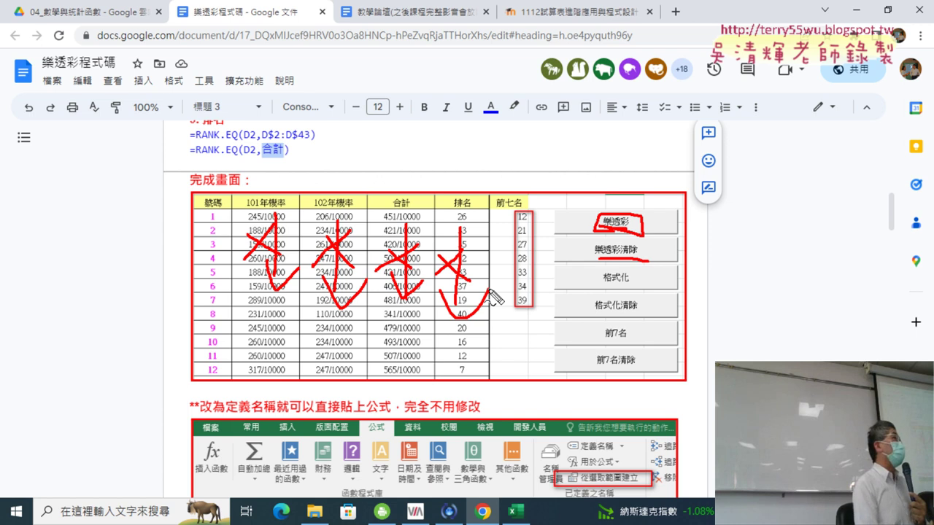
{"action": "key", "text": "Escape"}
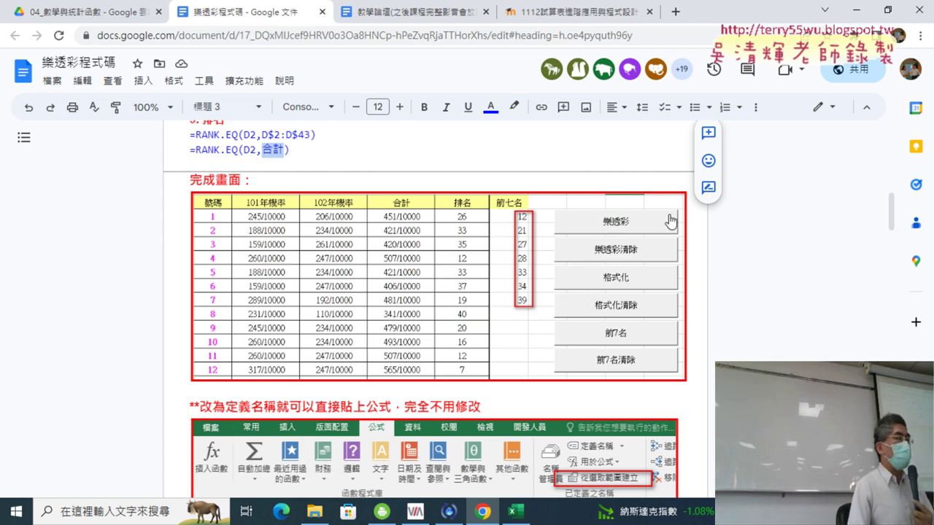
{"action": "left_click", "coordinate": [856, 11]}
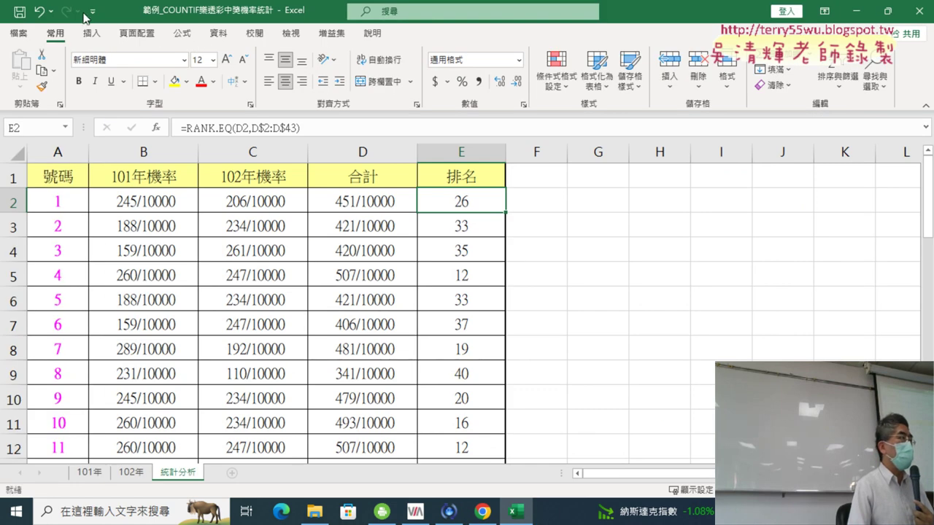
Enable the 開發人員 (Developer) tab under Options > Customize Ribbon and display it
{"action": "left_click", "coordinate": [90, 12]}
{"action": "left_click", "coordinate": [146, 282]}
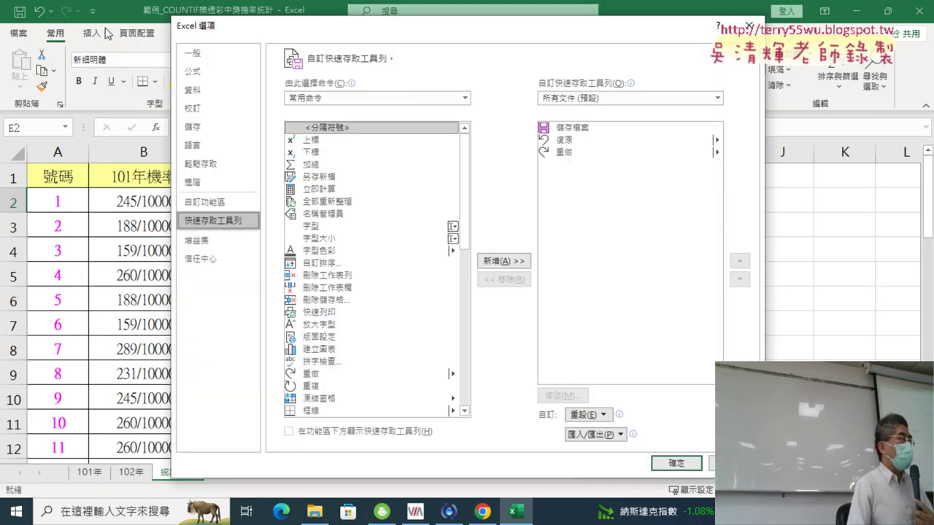
{"action": "left_click", "coordinate": [235, 203]}
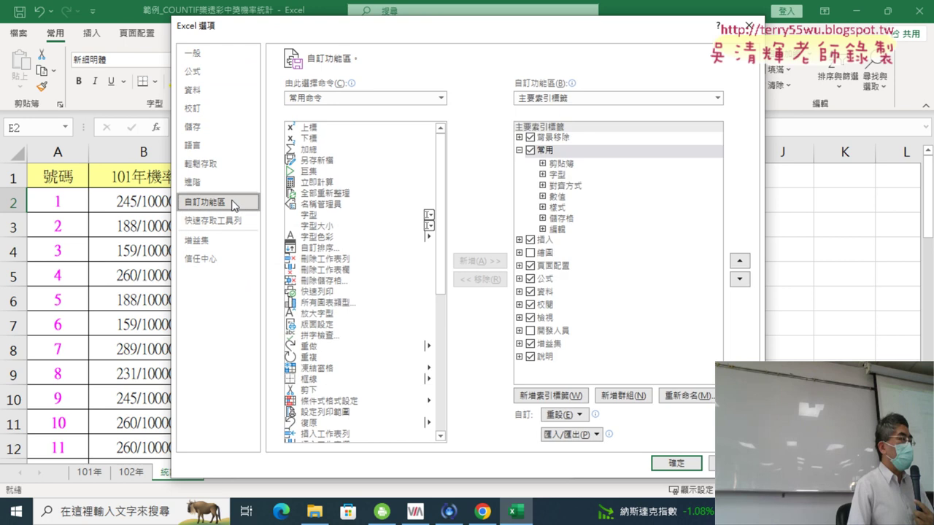
{"action": "left_click", "coordinate": [533, 332]}
{"action": "left_click", "coordinate": [677, 464]}
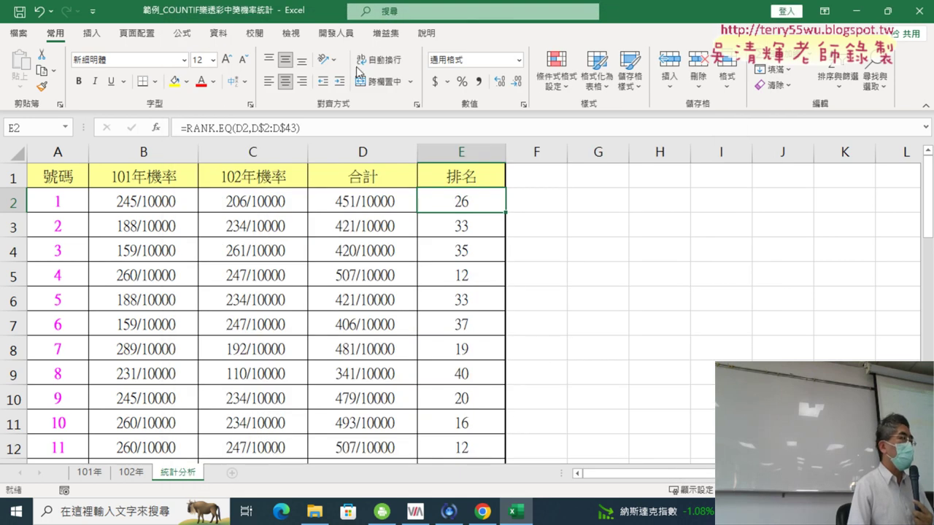
{"action": "left_click", "coordinate": [332, 36]}
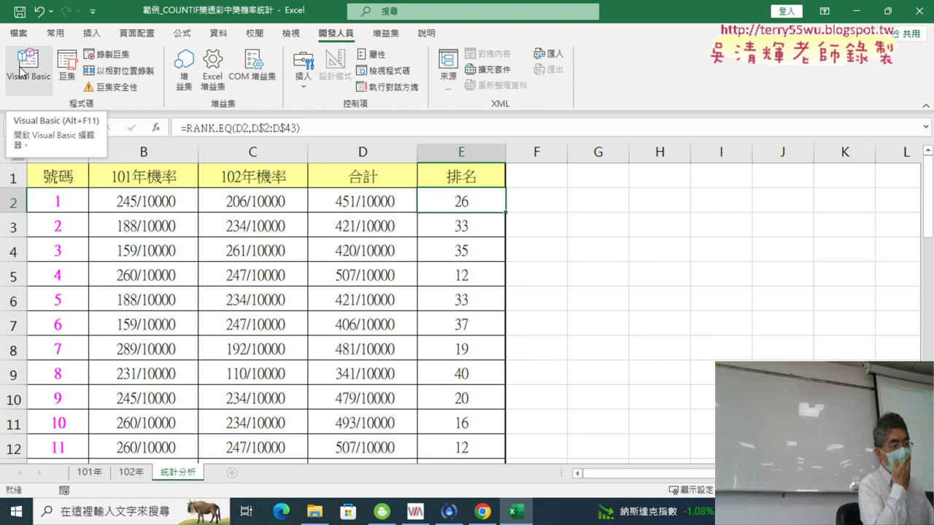
In the Visual Basic editor, insert a new Module1 under 工作表1 and maximize it
{"action": "left_click", "coordinate": [22, 72]}
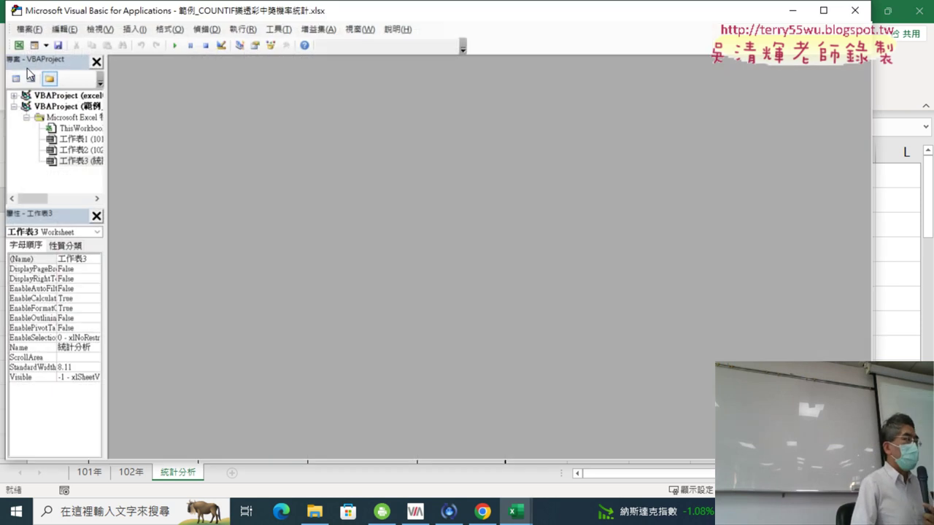
{"action": "left_click_drag", "start_coordinate": [7, 4], "coordinate": [146, 64]}
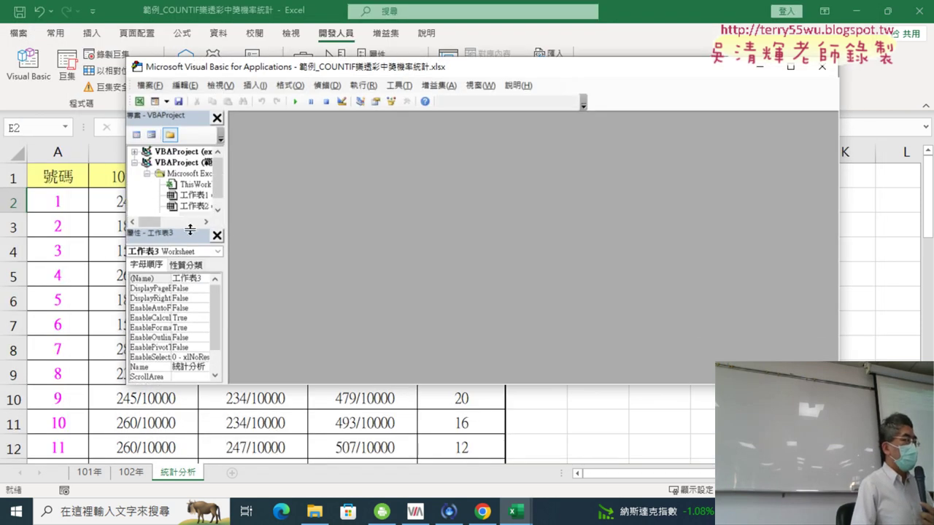
{"action": "left_click_drag", "start_coordinate": [185, 218], "coordinate": [185, 269]}
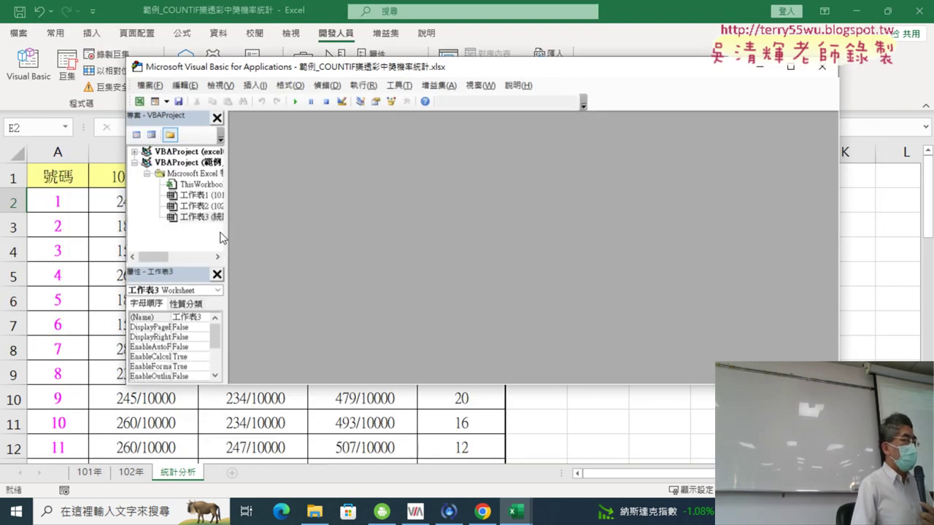
{"action": "left_click_drag", "start_coordinate": [226, 230], "coordinate": [317, 230]}
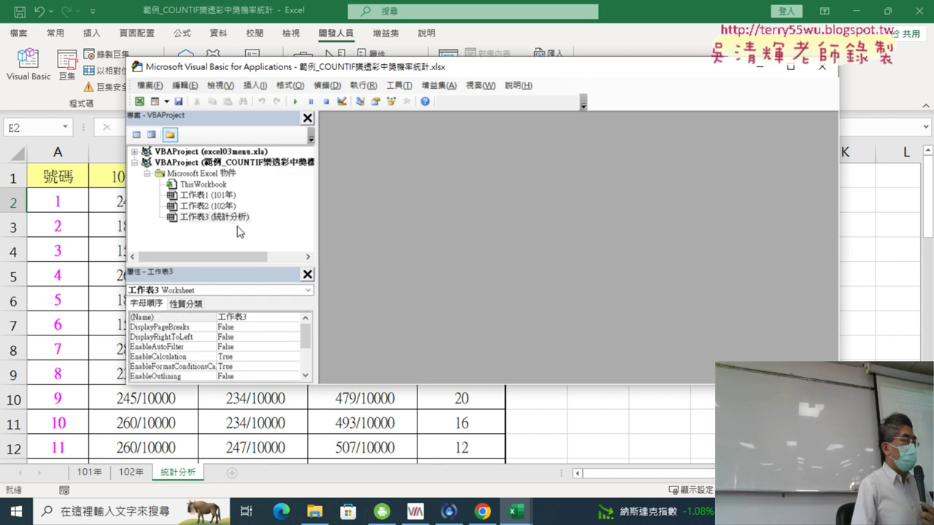
{"action": "right_click", "coordinate": [198, 197]}
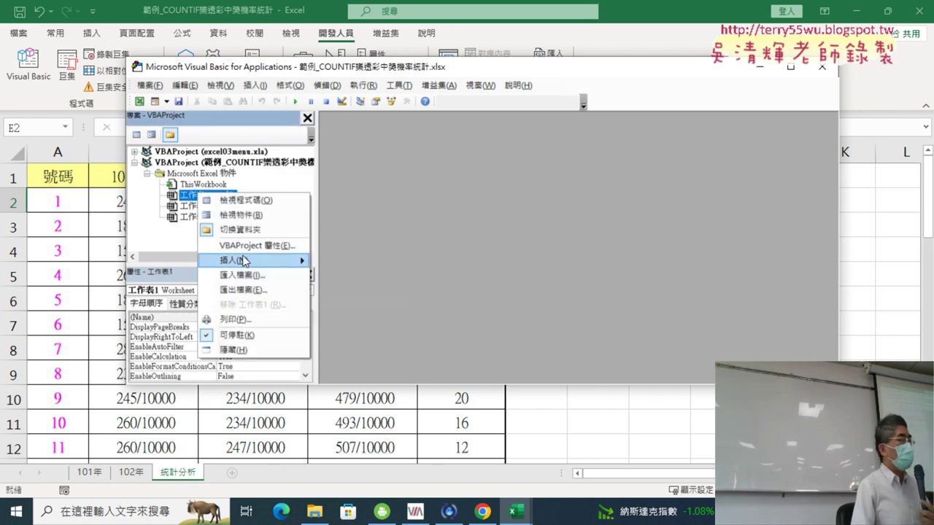
{"action": "left_click", "coordinate": [343, 278]}
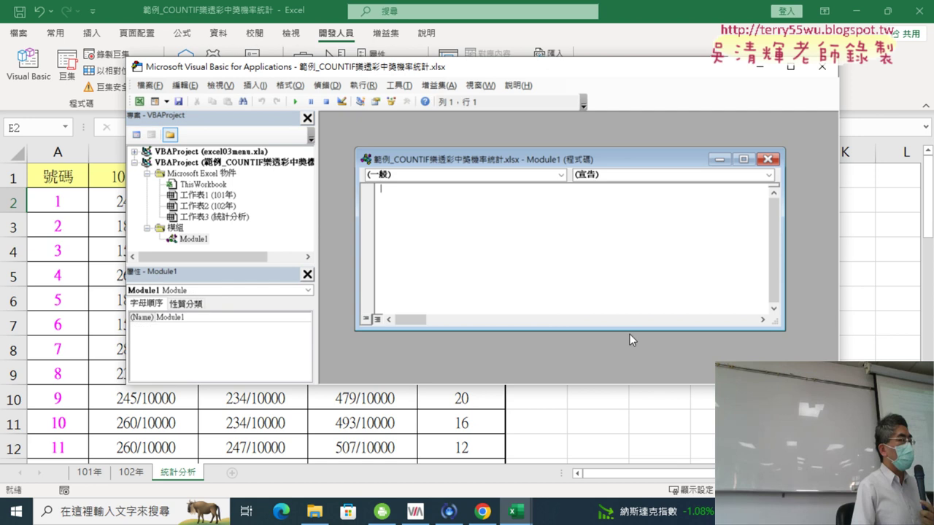
{"action": "left_click", "coordinate": [743, 158]}
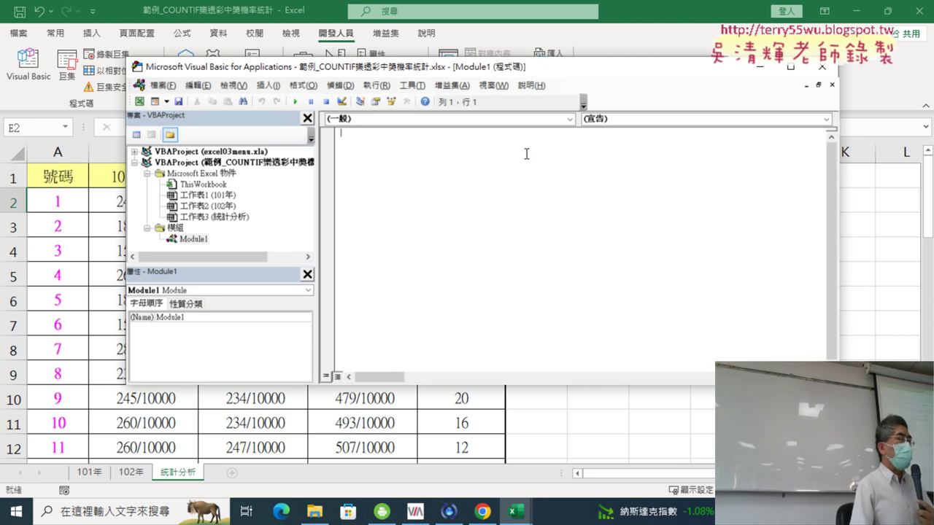
Change the code font size under Tools > Options > Editor Format
{"action": "left_click", "coordinate": [411, 85]}
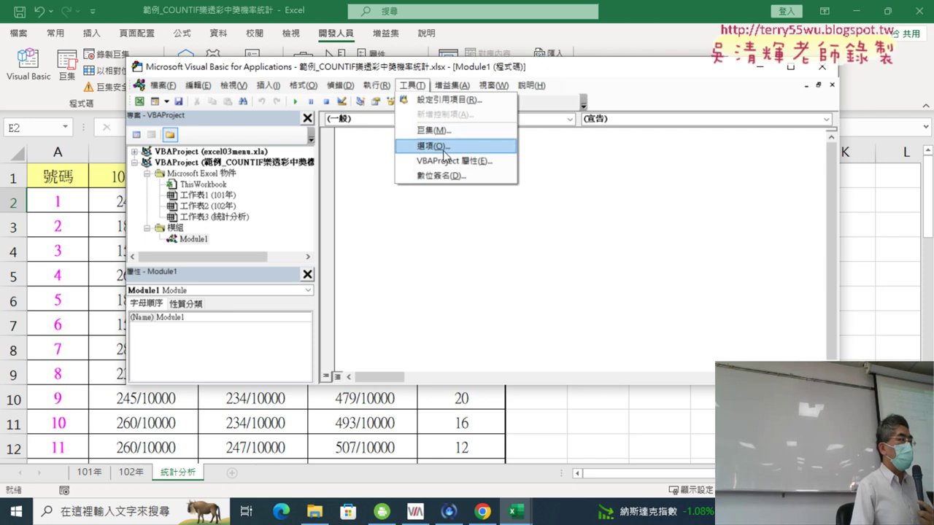
{"action": "left_click", "coordinate": [443, 149]}
{"action": "left_click", "coordinate": [369, 123]}
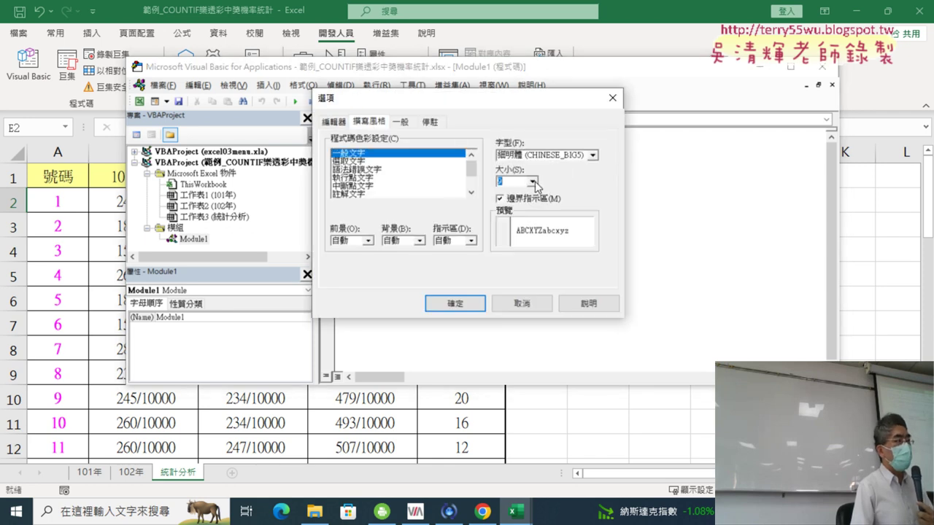
{"action": "left_click", "coordinate": [519, 217]}
{"action": "left_click", "coordinate": [478, 301]}
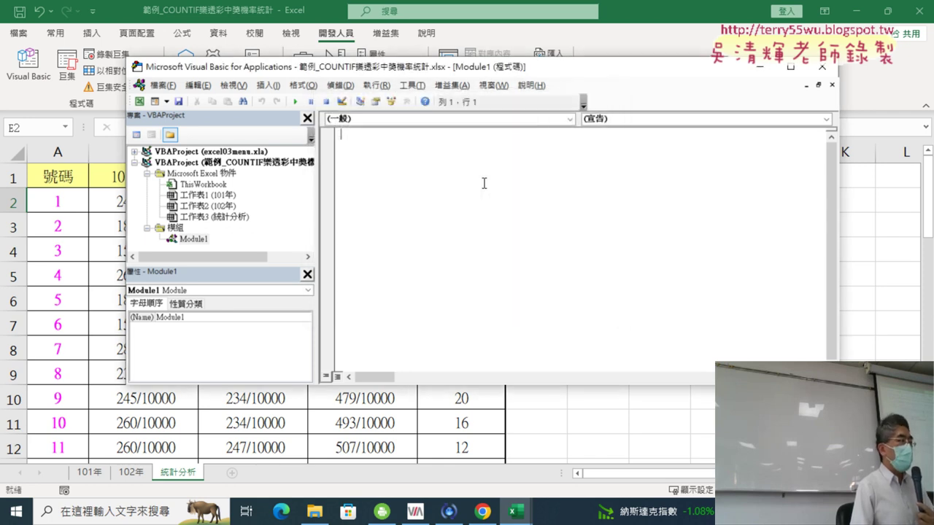
{"action": "left_click", "coordinate": [484, 184]}
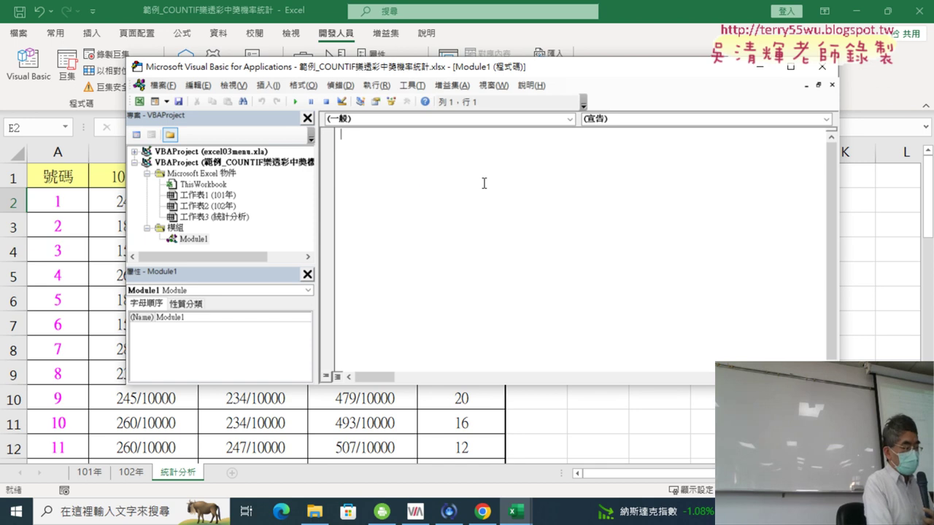
Type 'Sub 樂透彩' in Module1 so the editor adds '()' and 'End Sub'
{"action": "type", "text": "S"}
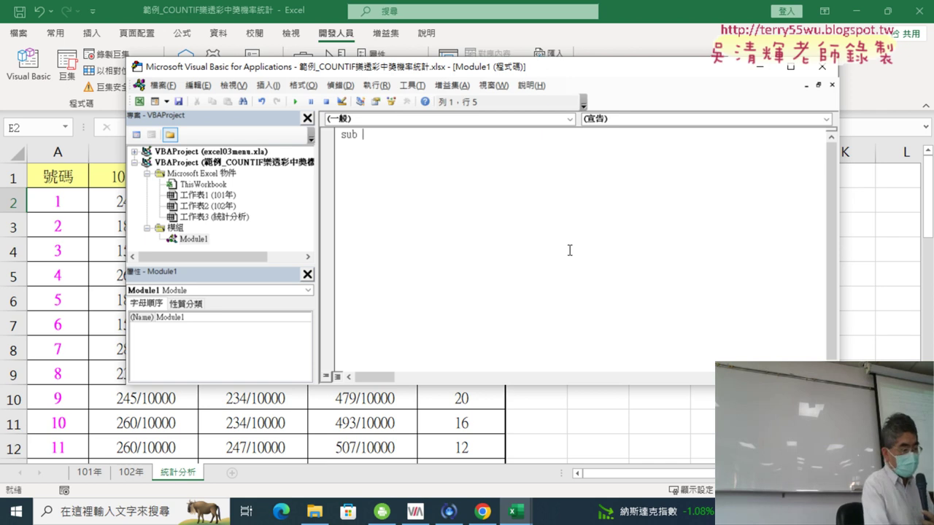
{"action": "type", "text": "樂"}
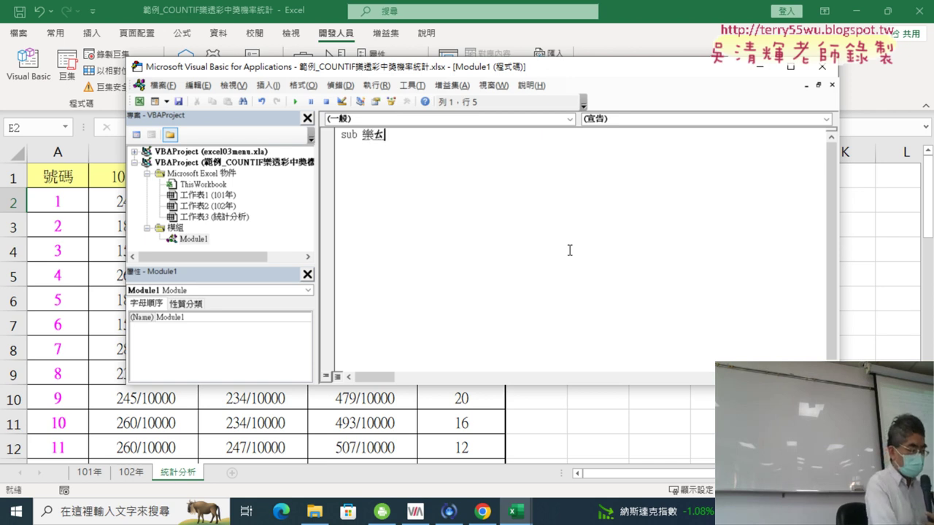
{"action": "type", "text": "透"}
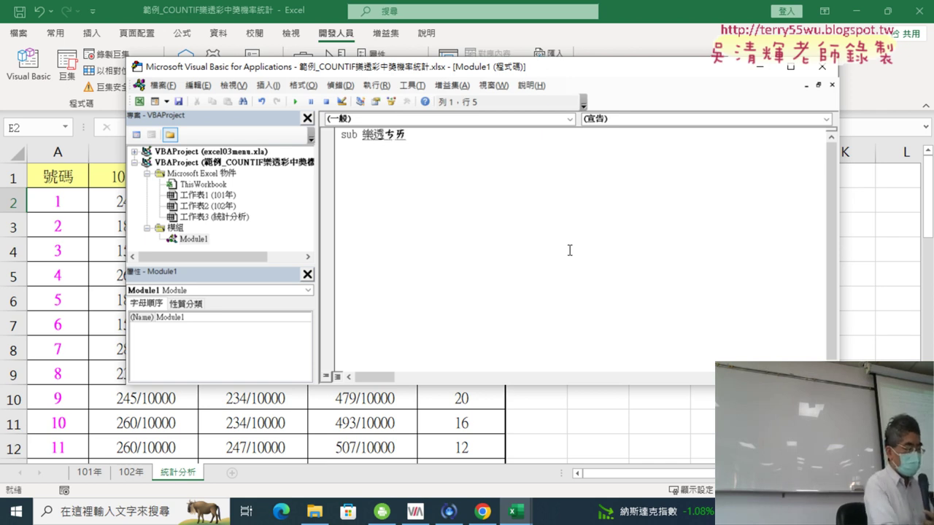
{"action": "type", "text": "彩"}
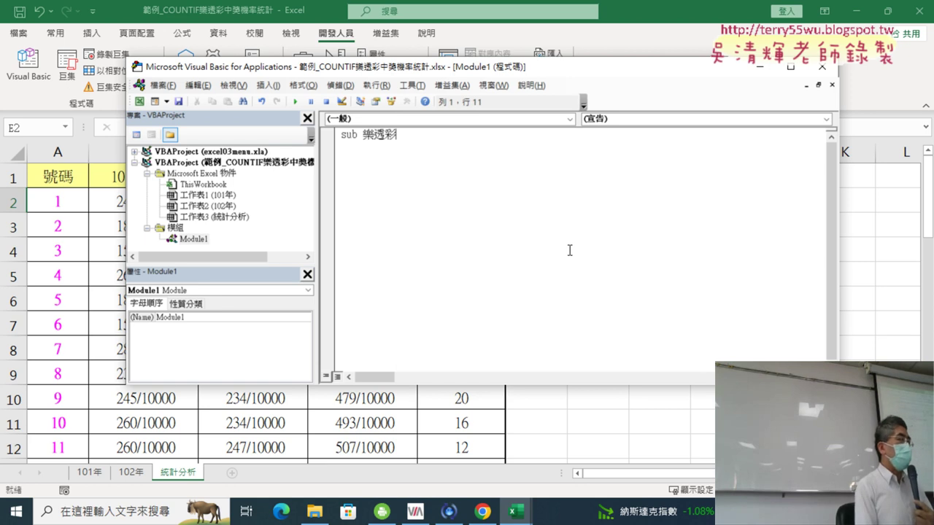
{"action": "key", "text": "Return"}
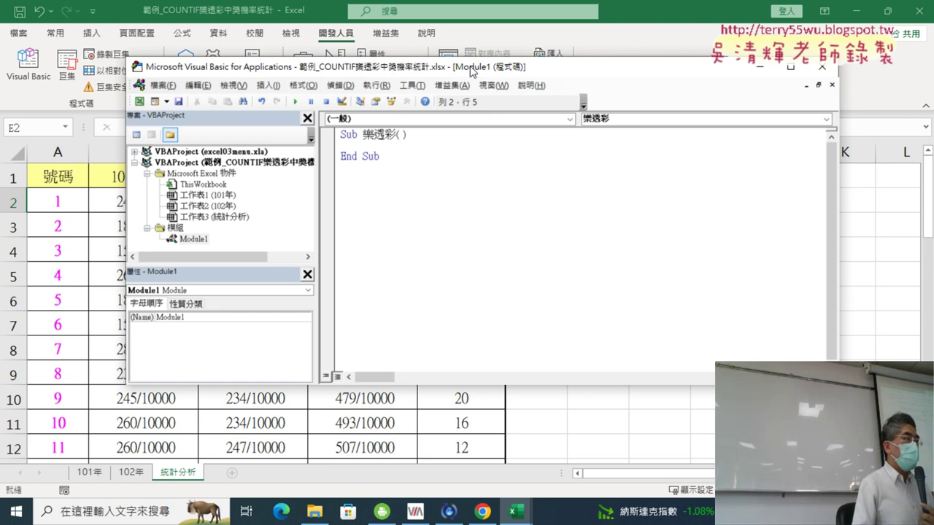
{"action": "left_click_drag", "start_coordinate": [474, 72], "coordinate": [555, 70]}
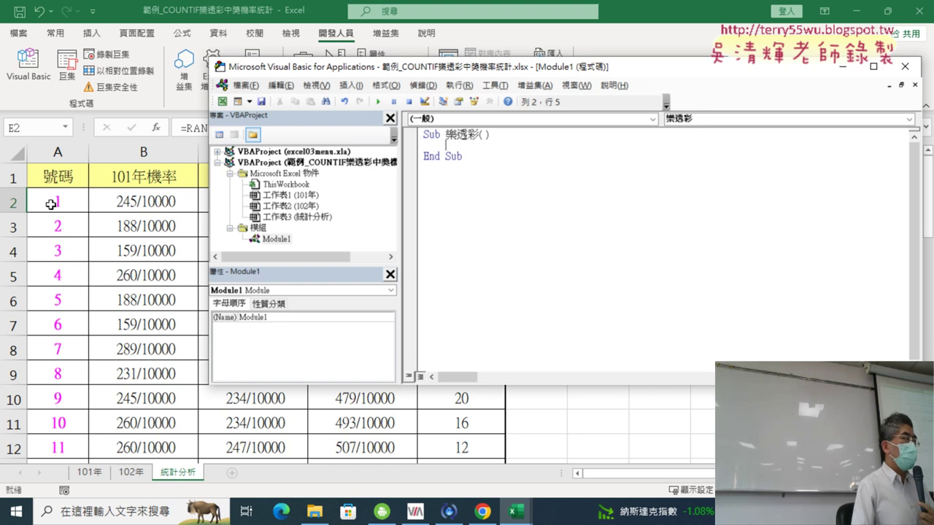
Start the For line and confirm on the worksheet that the table ends at row 43
{"action": "type", "text": "ㄈㄜ"}
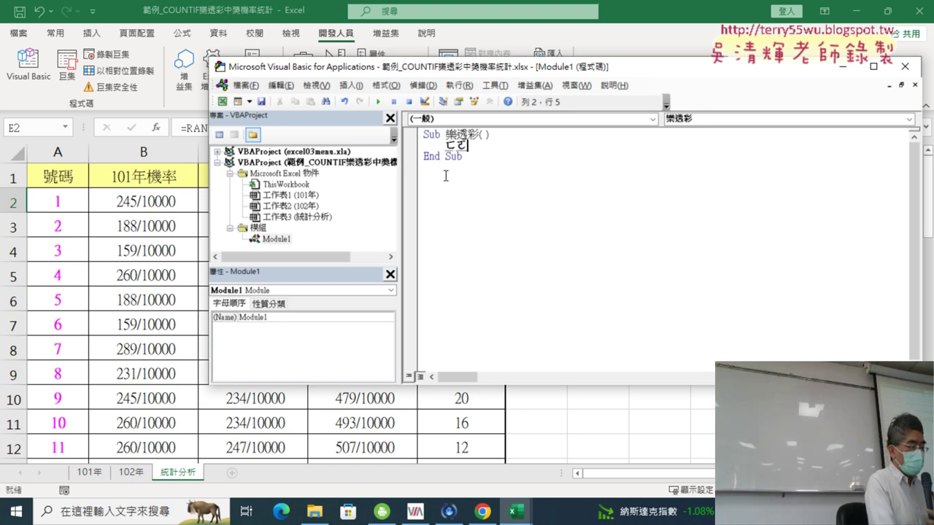
{"action": "key", "text": "Escape"}
{"action": "type", "text": "fo"}
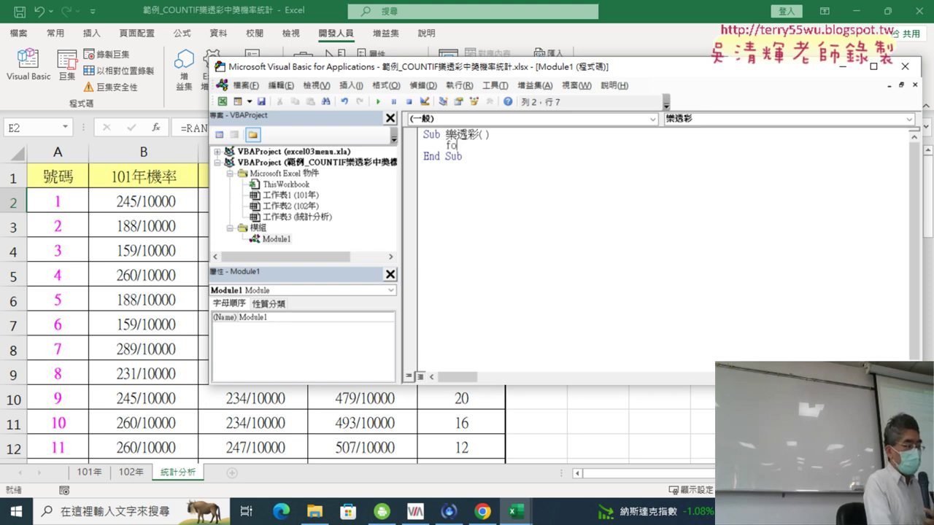
{"action": "type", "text": "r"}
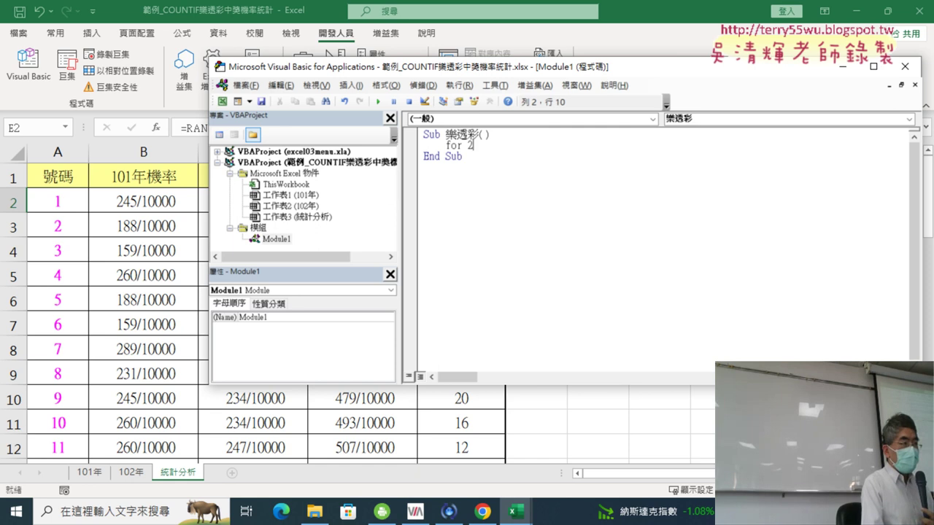
{"action": "type", "text": " 2 to"}
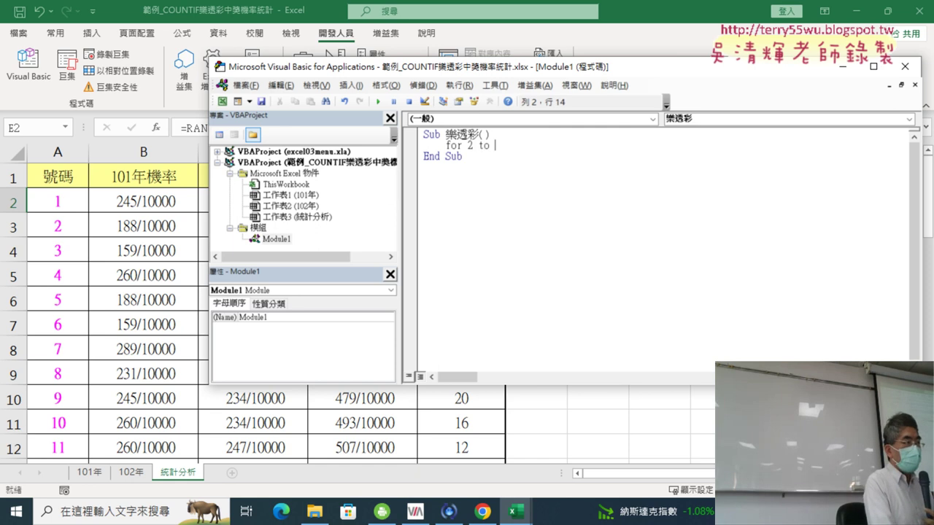
{"action": "left_click", "coordinate": [74, 198]}
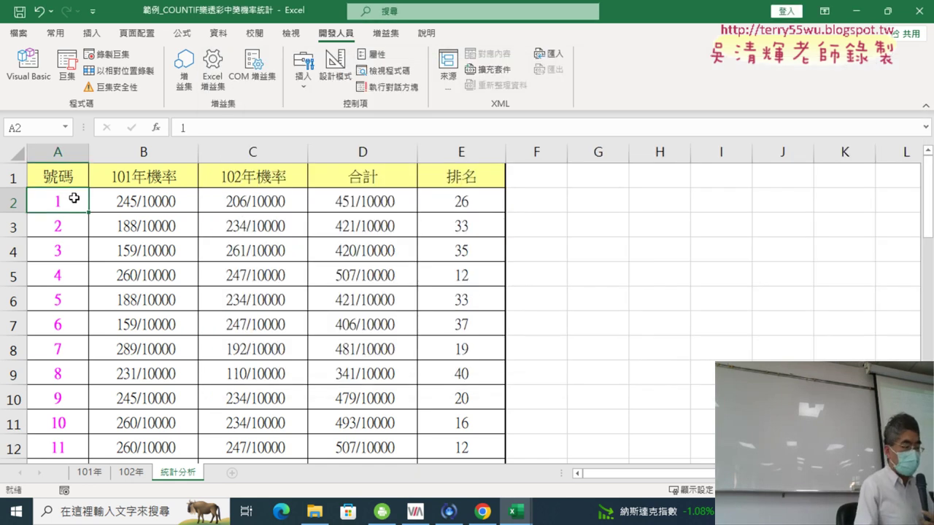
{"action": "key", "text": "ctrl+Down"}
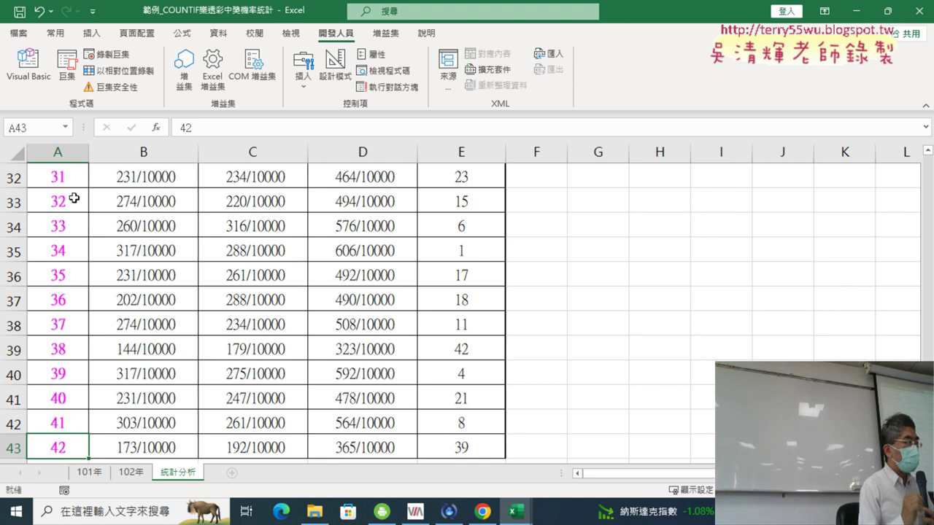
{"action": "left_click", "coordinate": [27, 64]}
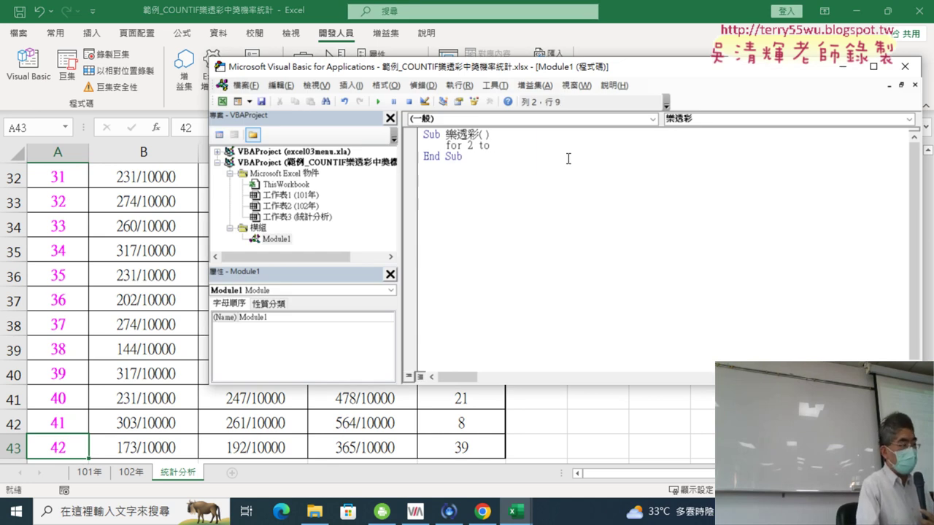
Complete the loop as For i = 2 To 43 … Next with an indented empty body
{"action": "type", "text": "i="}
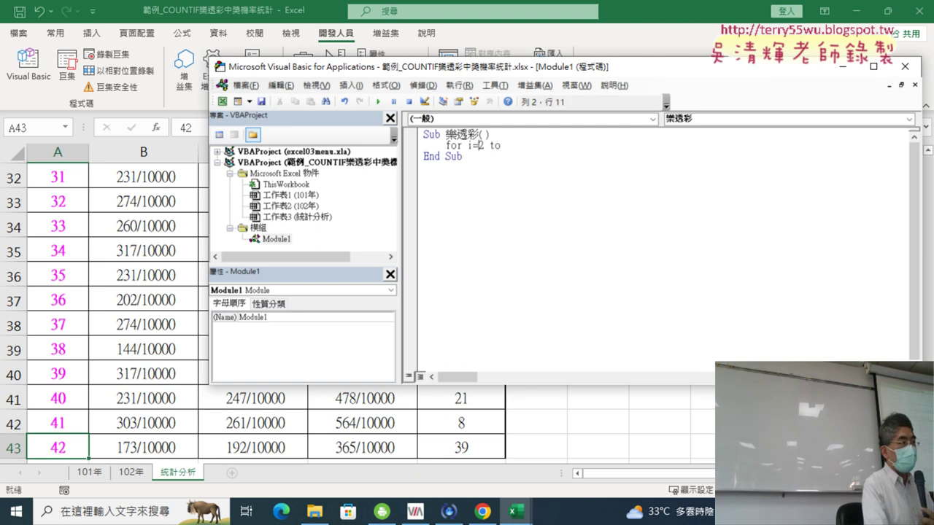
{"action": "key", "text": "Right"}
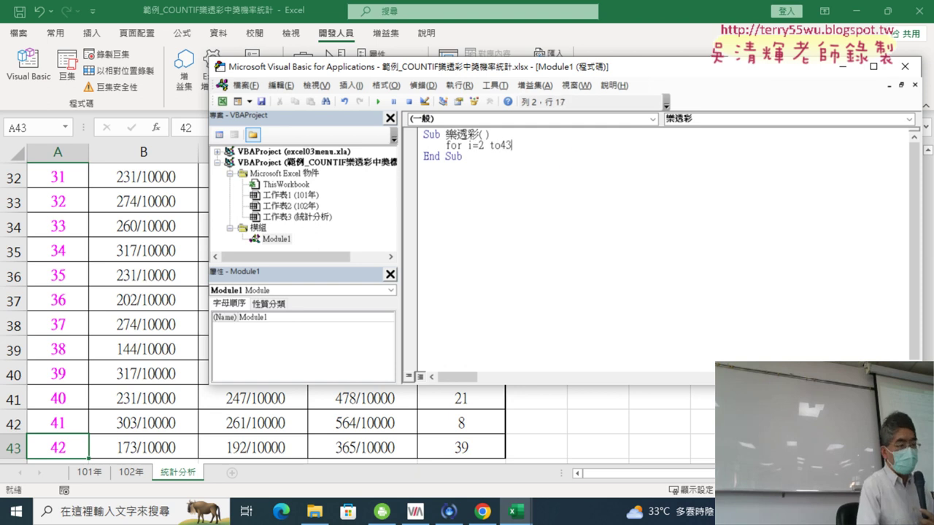
{"action": "key", "text": "Return"}
{"action": "key", "text": "Return"}
{"action": "key", "text": "Left"}
{"action": "key", "text": "Left"}
{"action": "key", "text": "Left"}
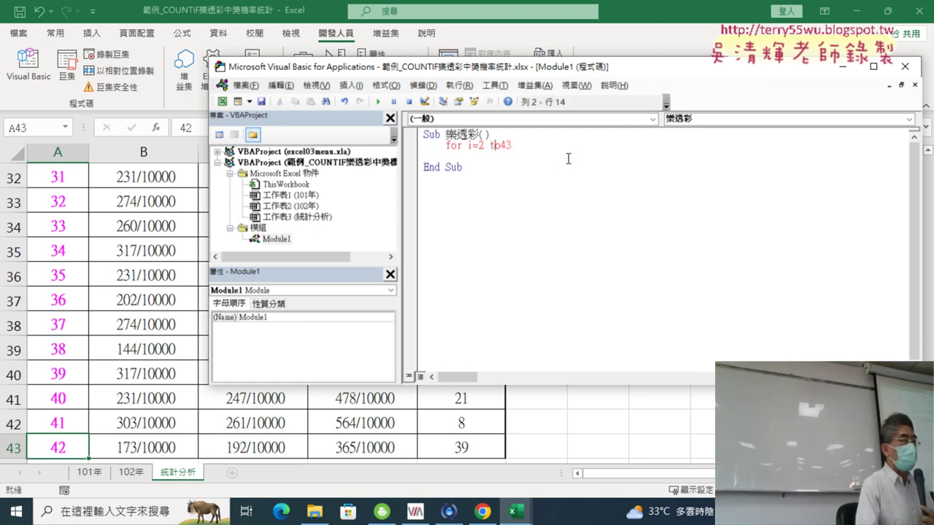
{"action": "key", "text": "Down"}
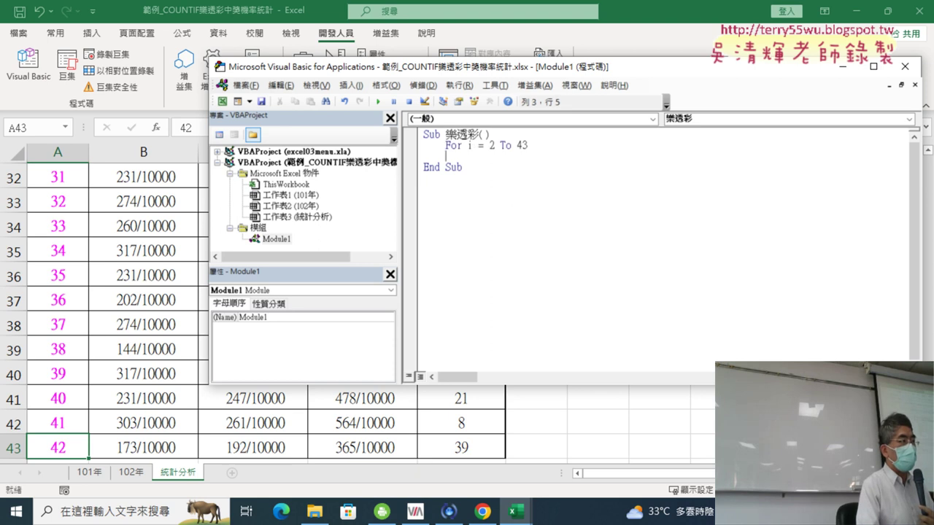
{"action": "key", "text": "Return"}
{"action": "type", "text": "ne"}
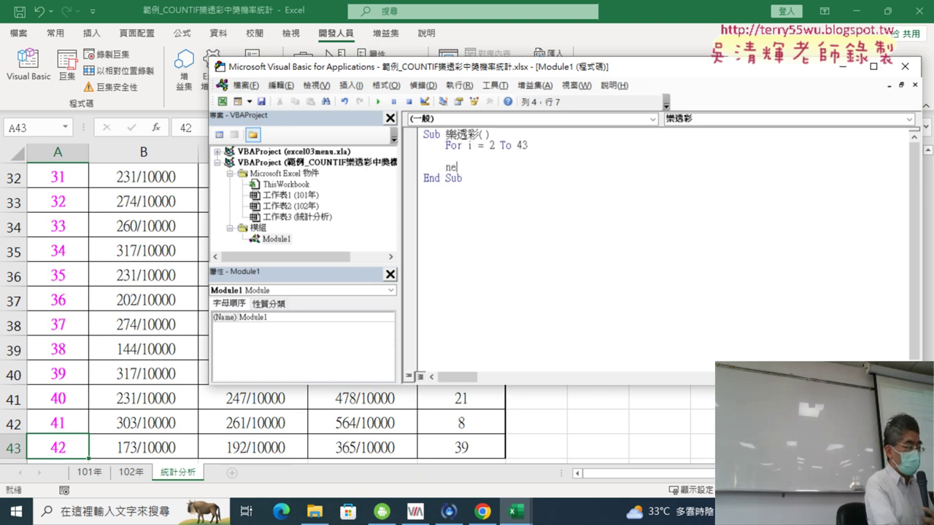
{"action": "type", "text": "xt"}
{"action": "key", "text": "Up"}
{"action": "key", "text": "Tab"}
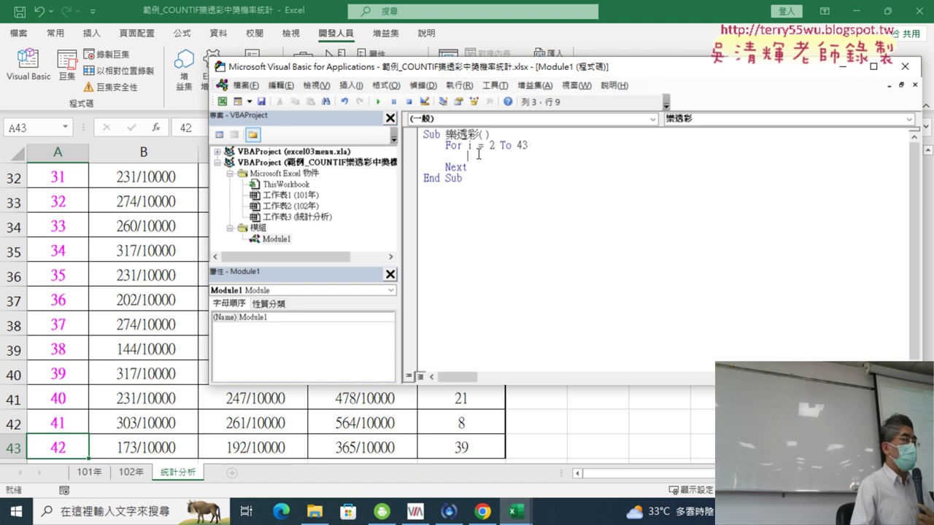
{"action": "left_click", "coordinate": [456, 167]}
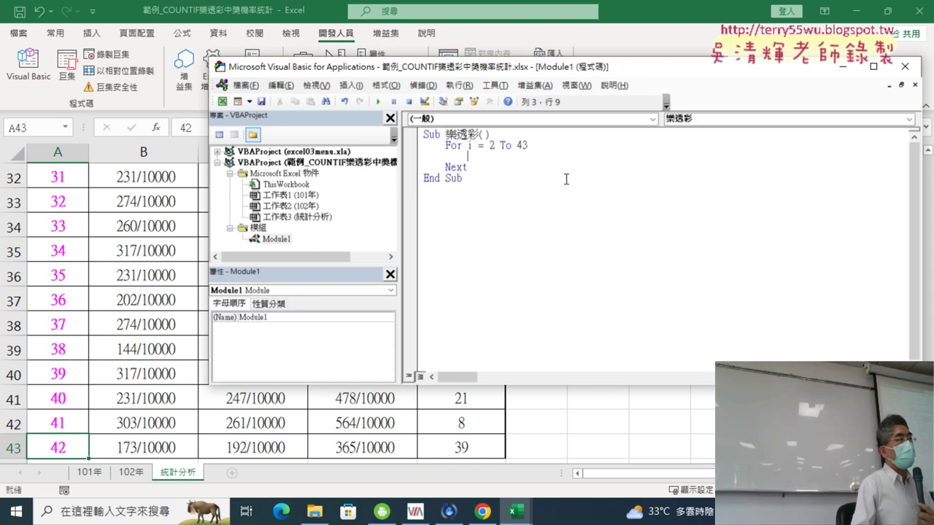
Check the probability formula in worksheet cell B2
{"action": "left_click", "coordinate": [130, 184]}
{"action": "scroll", "coordinate": [159, 203], "scroll_direction": "up", "scroll_amount": 7}
{"action": "scroll", "coordinate": [159, 203], "scroll_direction": "up", "scroll_amount": 4}
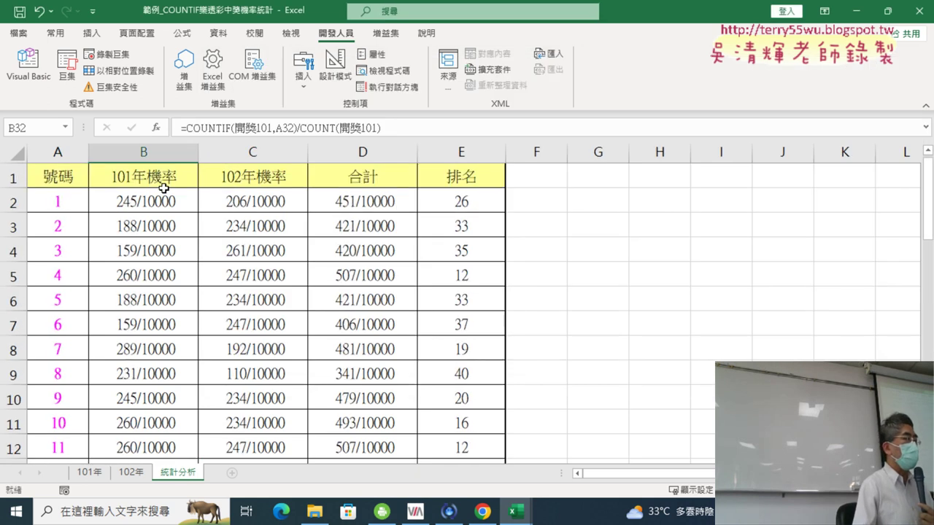
{"action": "left_click", "coordinate": [159, 205]}
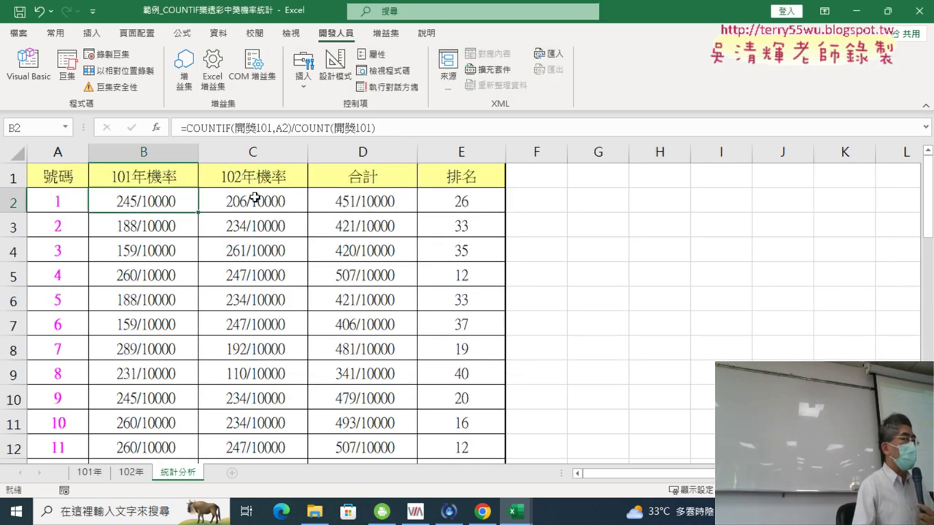
Write Cells(i, "B") = "" inside the loop and duplicate it into four lines
{"action": "left_click", "coordinate": [27, 64]}
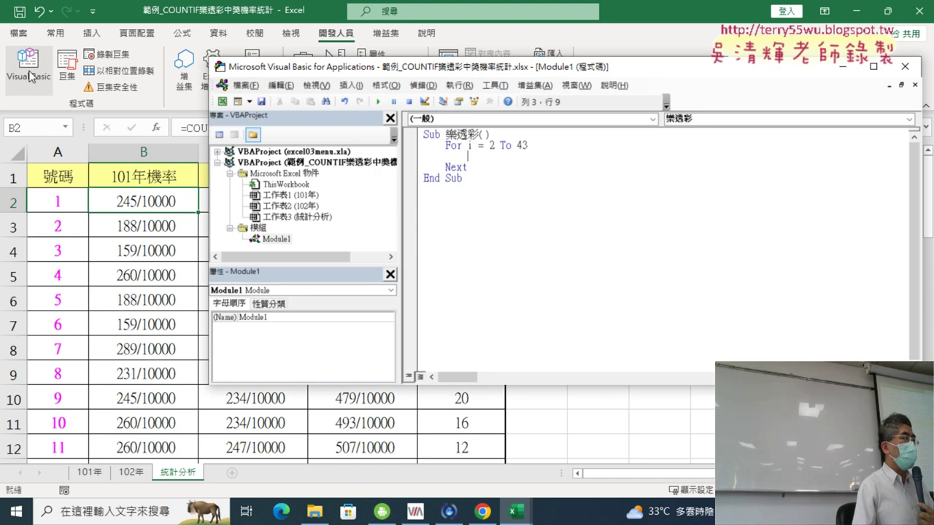
{"action": "type", "text": "ce"}
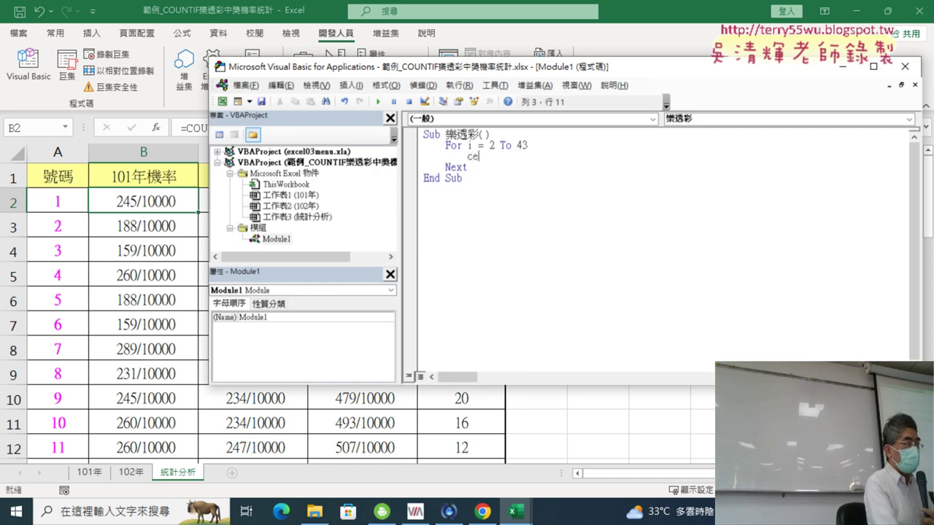
{"action": "type", "text": "lls"}
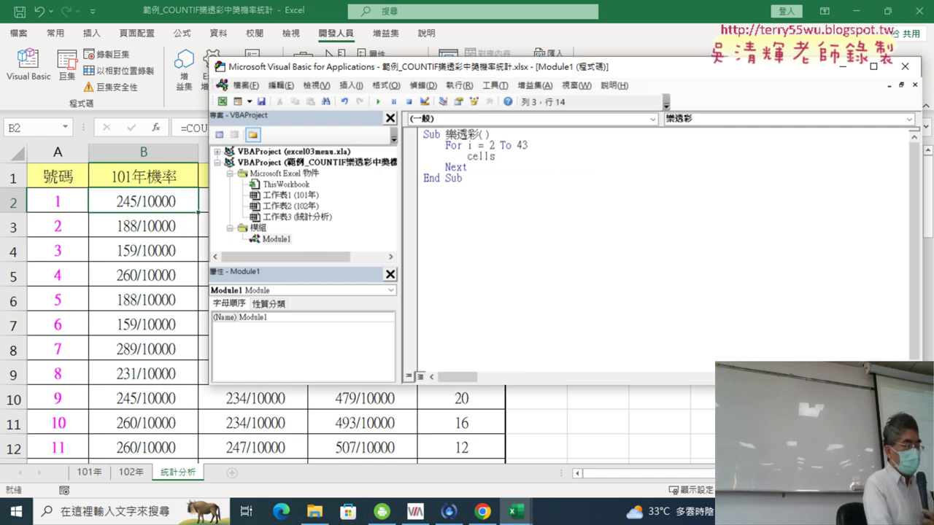
{"action": "type", "text": "(i"}
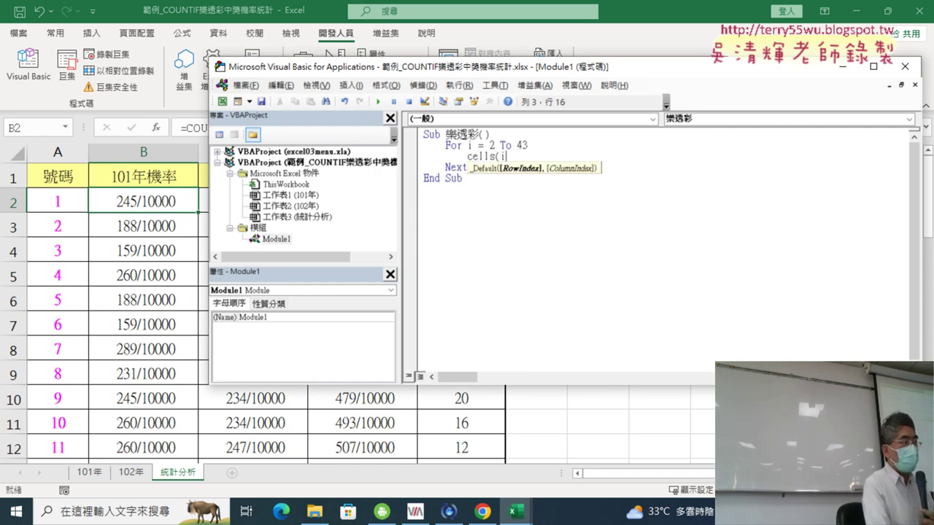
{"action": "type", "text": ",\"B\""}
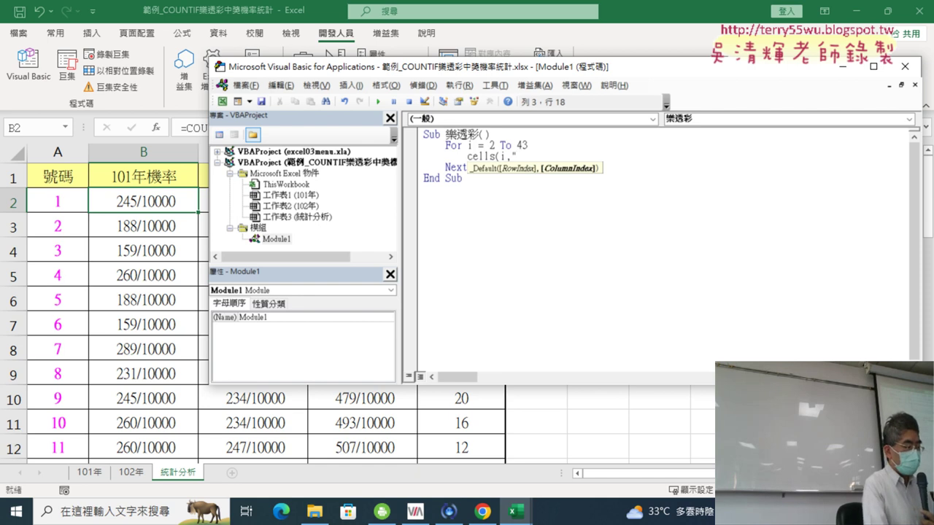
{"action": "type", "text": ")"}
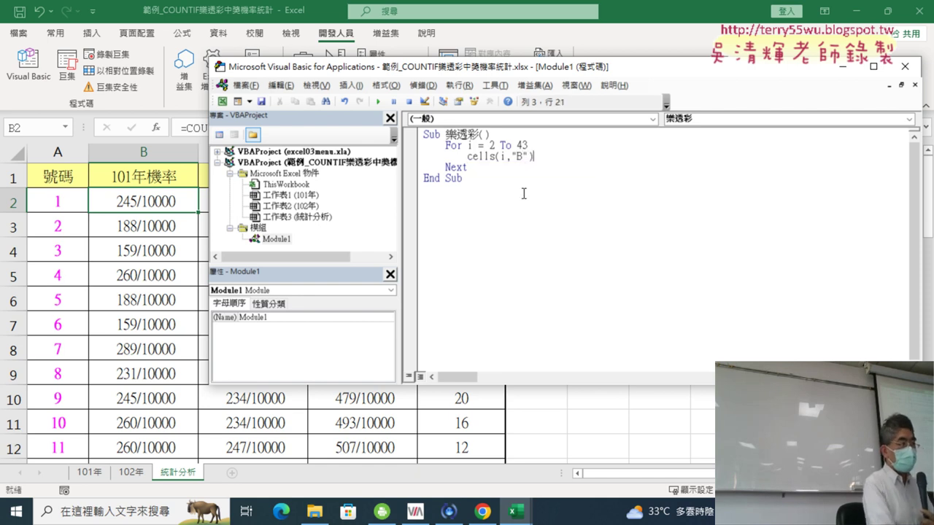
{"action": "type", "text": "="}
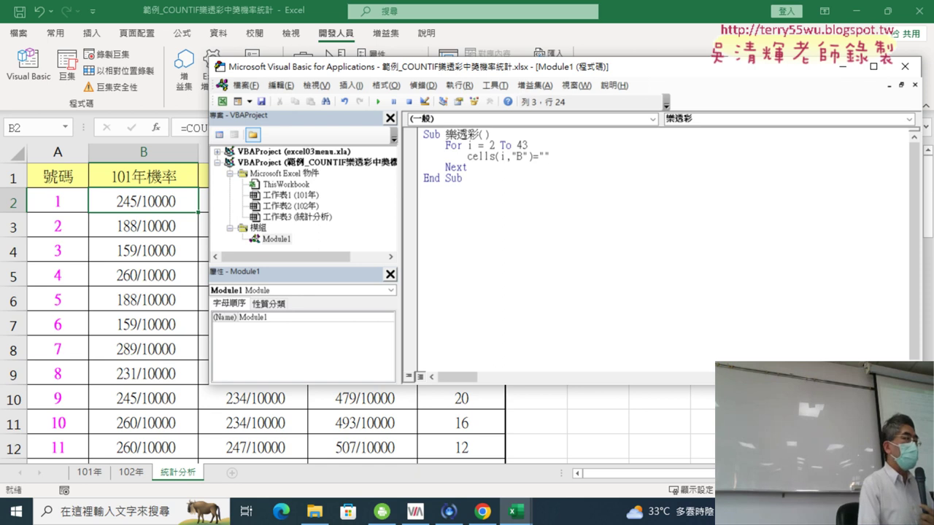
{"action": "key", "text": "Left"}
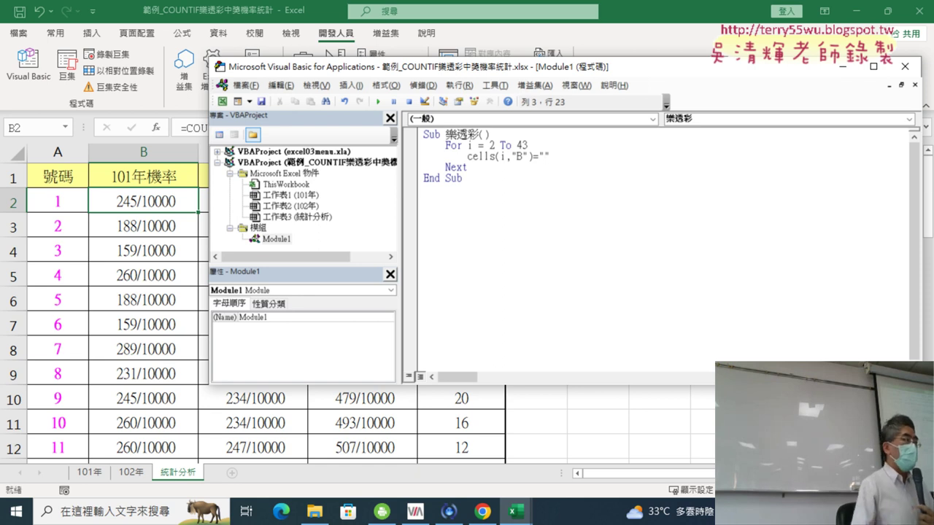
{"action": "key", "text": "Return"}
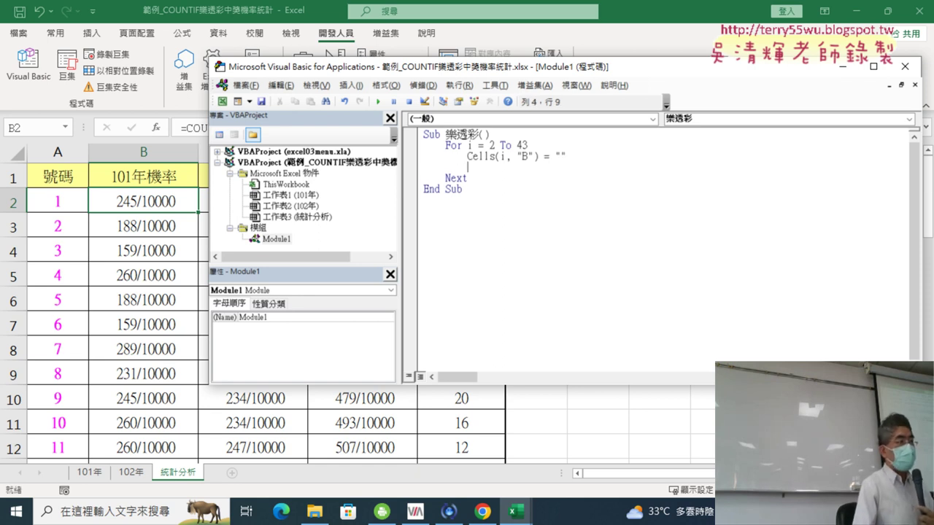
{"action": "mouse_move", "coordinate": [582, 156]}
{"action": "left_mouse_down"}
{"action": "mouse_move", "coordinate": [467, 156]}
{"action": "mouse_move", "coordinate": [471, 172]}
{"action": "left_mouse_up"}
{"action": "type", "text": "Cells(i, \"B\") = \"\""}
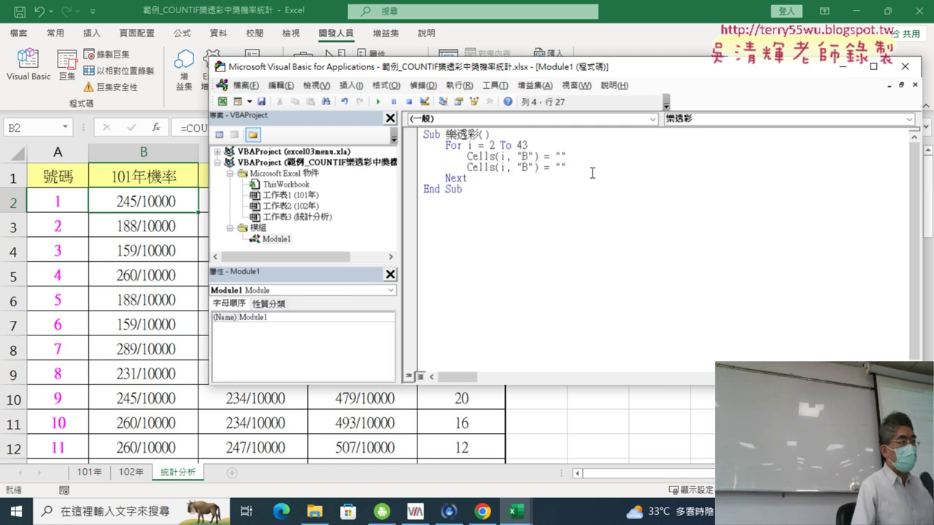
{"action": "key", "text": "Return"}
{"action": "mouse_move", "coordinate": [576, 170]}
{"action": "left_mouse_down"}
{"action": "mouse_move", "coordinate": [411, 153]}
{"action": "mouse_move", "coordinate": [424, 183]}
{"action": "left_mouse_up"}
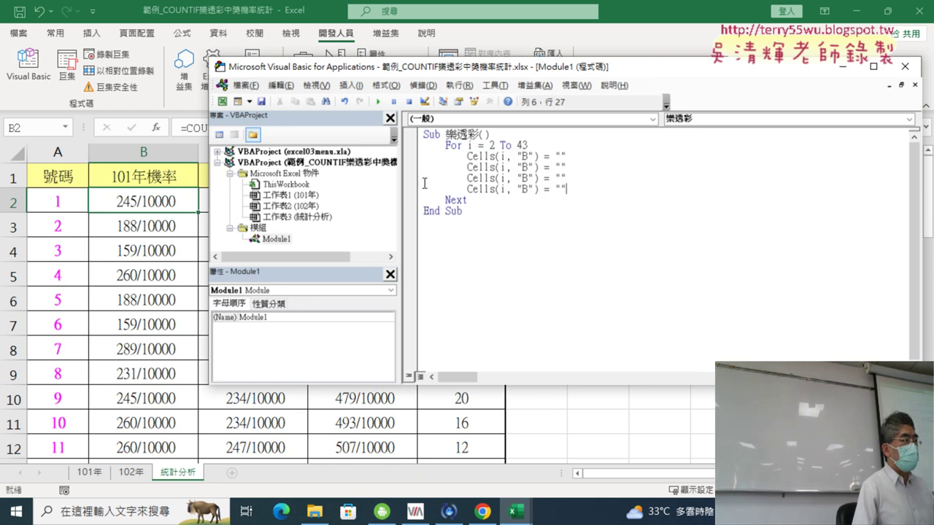
{"action": "left_click_drag", "start_coordinate": [551, 72], "coordinate": [640, 203]}
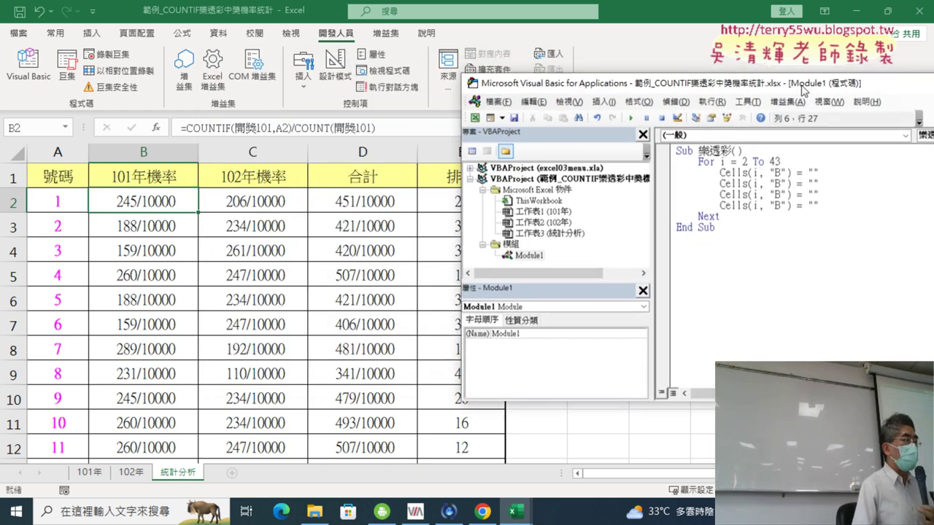
Change the column letter on loop lines two to four to "C", "D" and "E"
{"action": "double_click", "coordinate": [615, 296]}
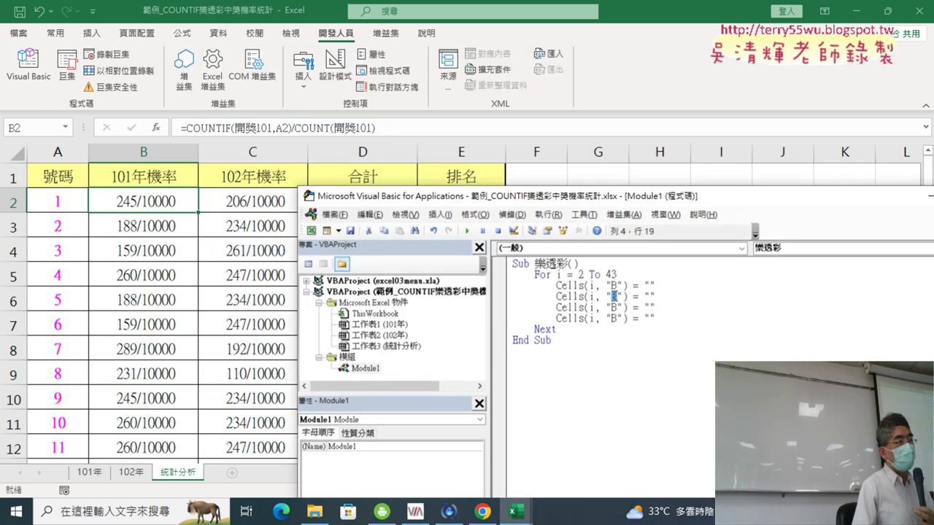
{"action": "type", "text": "C"}
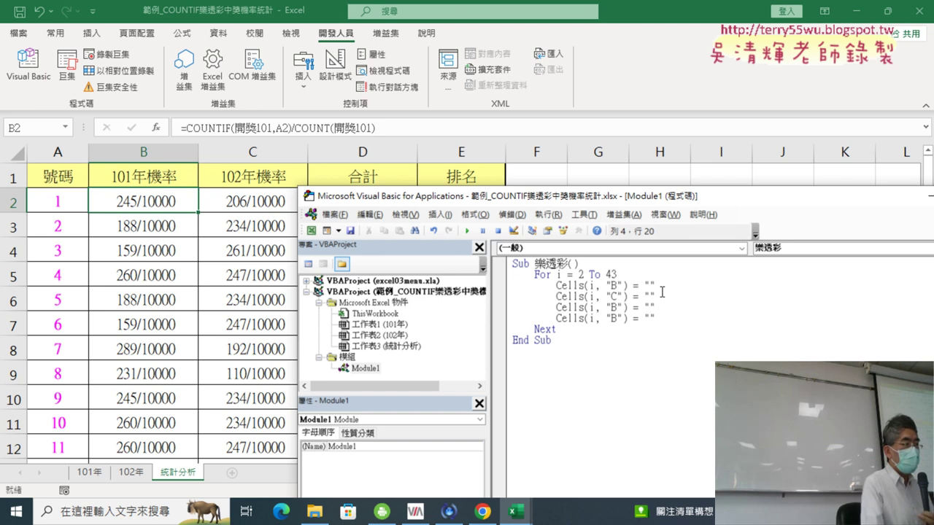
{"action": "double_click", "coordinate": [615, 307]}
{"action": "type", "text": "D"}
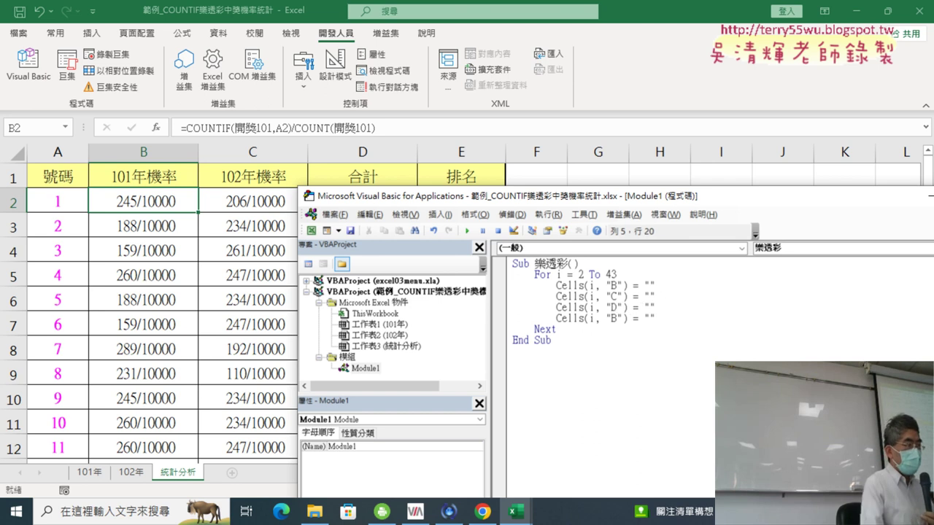
{"action": "double_click", "coordinate": [611, 319]}
{"action": "type", "text": "E"}
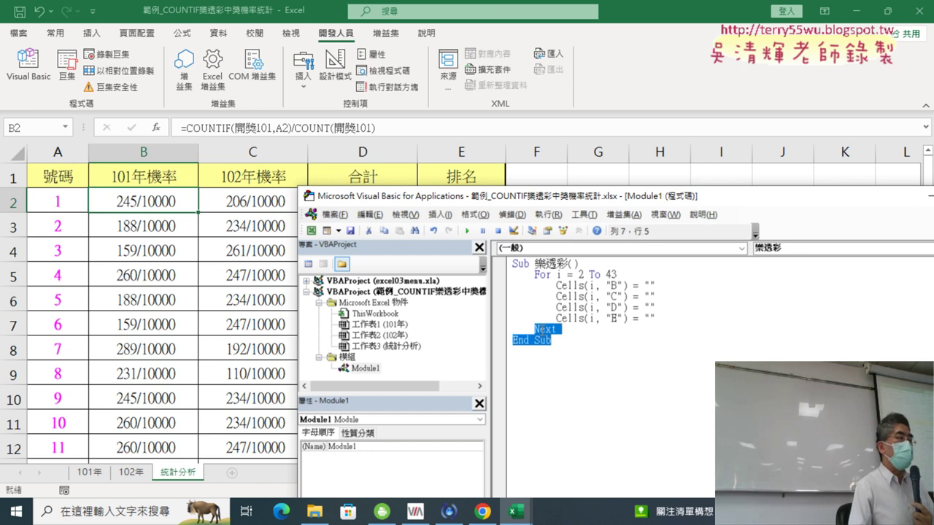
Duplicate the 樂透彩 procedure below End Sub and rename the copy 樂透彩清除
{"action": "left_click_drag", "start_coordinate": [601, 340], "coordinate": [509, 265]}
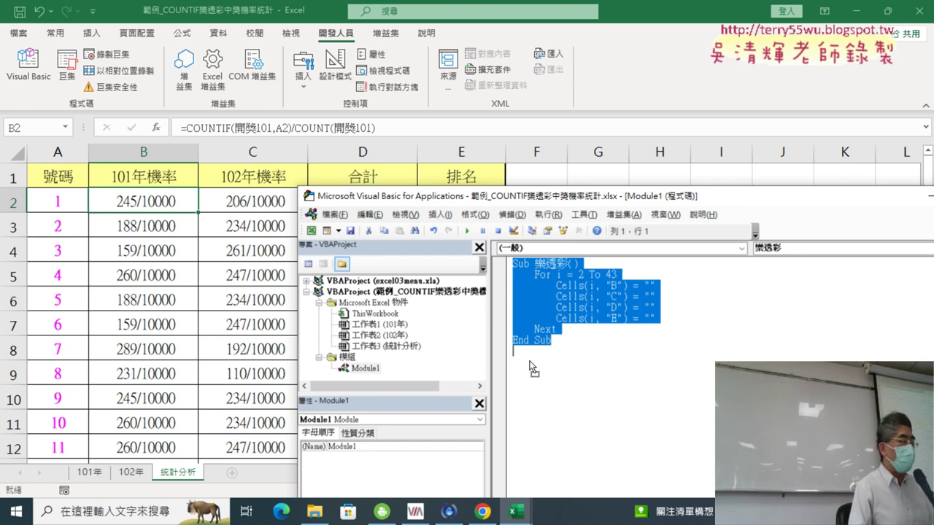
{"action": "left_click", "coordinate": [533, 370]}
{"action": "type", "text": "Sub 樂透彩()     For i = 2 To 43         Cells(i, \"B\") = \"\"         Cells(i, \"C\") = \"\"         Cells(i, \"D\") = \"\"         Cells(i, \"E\") = \"\"     Next End Sub"}
{"action": "left_click", "coordinate": [575, 353]}
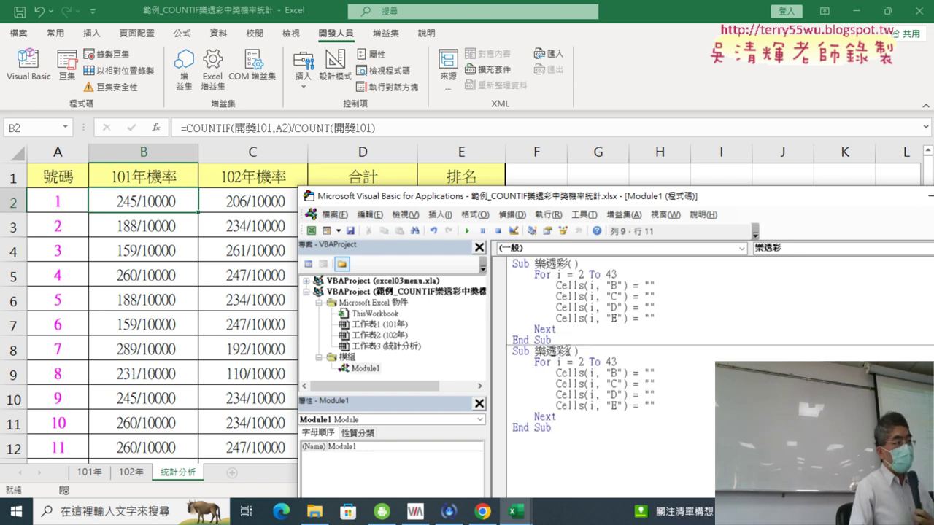
{"action": "type", "text": "7"}
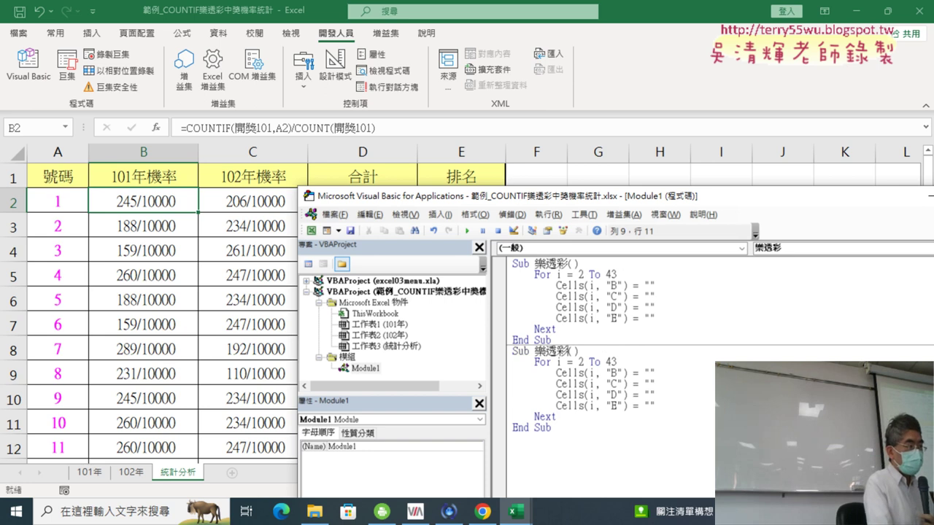
{"action": "type", "text": "f/ "}
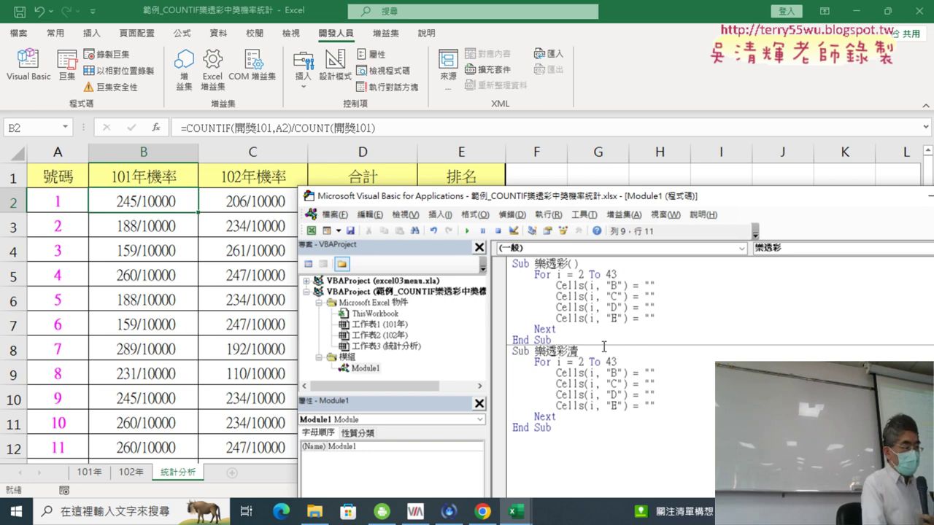
{"action": "type", "text": "tj6"}
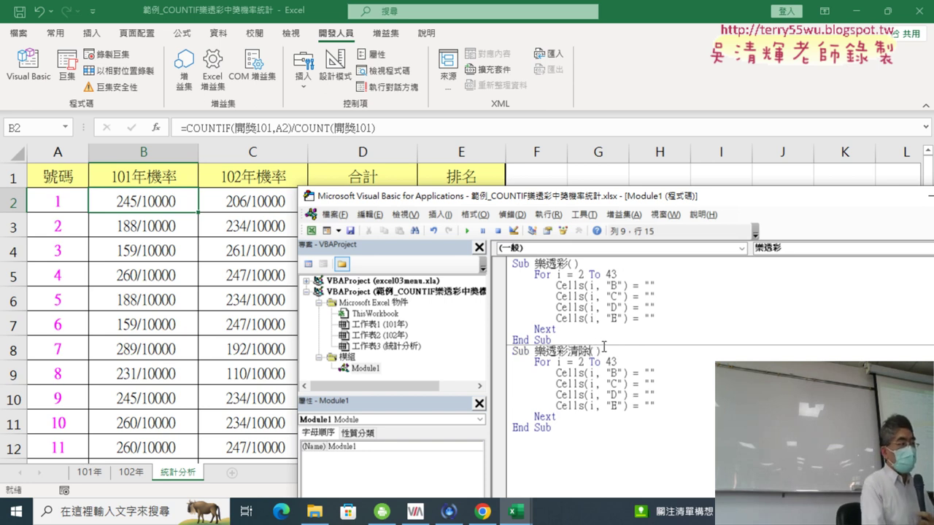
{"action": "left_click", "coordinate": [628, 394]}
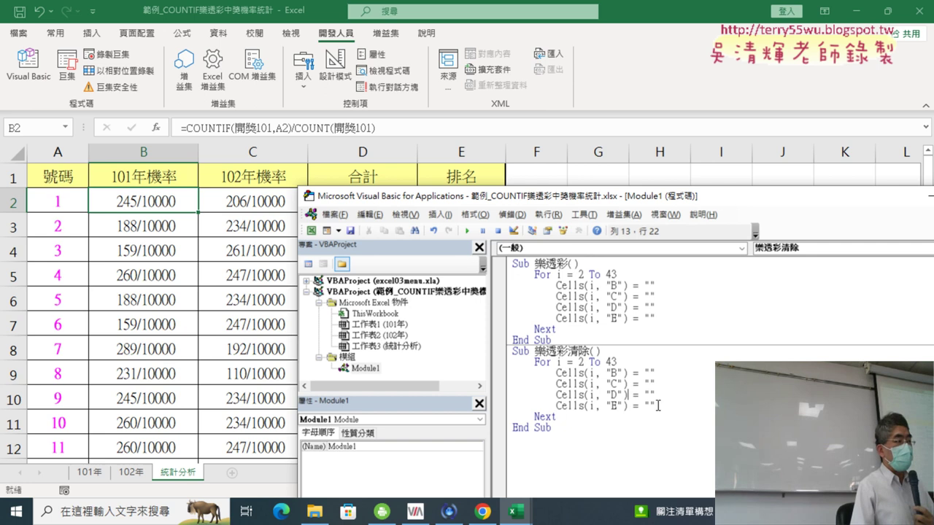
Review the clearing macro's four Cells lines and move the code window aside to view the sheet
{"action": "left_click_drag", "start_coordinate": [659, 406], "coordinate": [501, 370]}
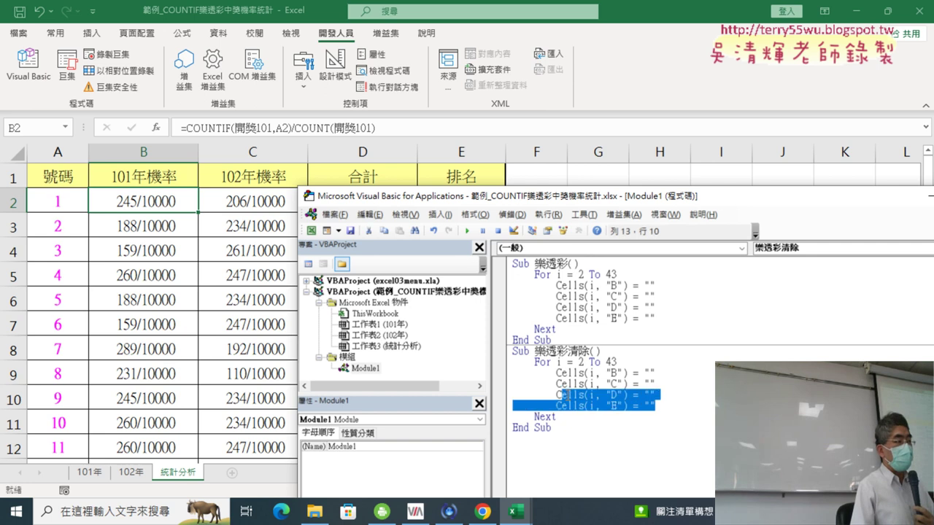
{"action": "left_click", "coordinate": [649, 284]}
{"action": "left_click_drag", "start_coordinate": [627, 207], "coordinate": [361, 237]}
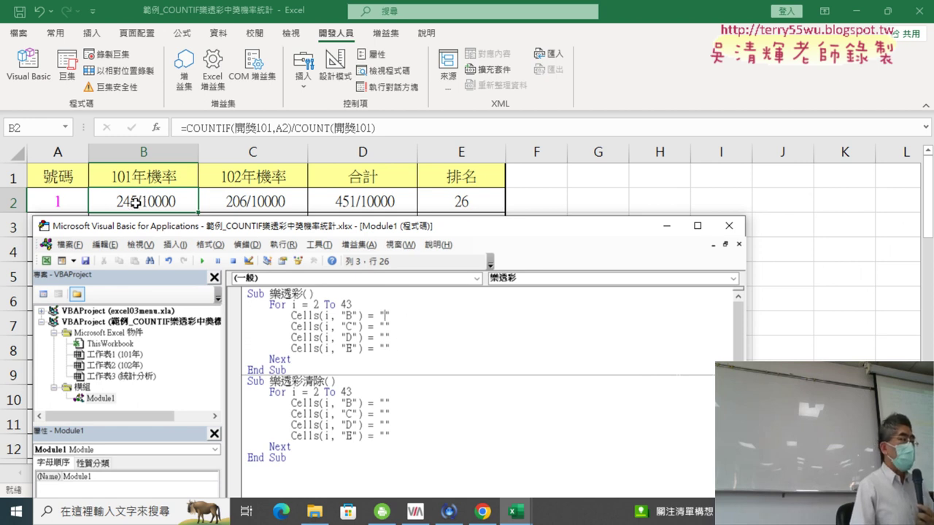
Copy cell B2's COUNTIF formula into the macro's column B Cells line
{"action": "left_click", "coordinate": [136, 203]}
{"action": "left_click_drag", "start_coordinate": [184, 128], "coordinate": [375, 129]}
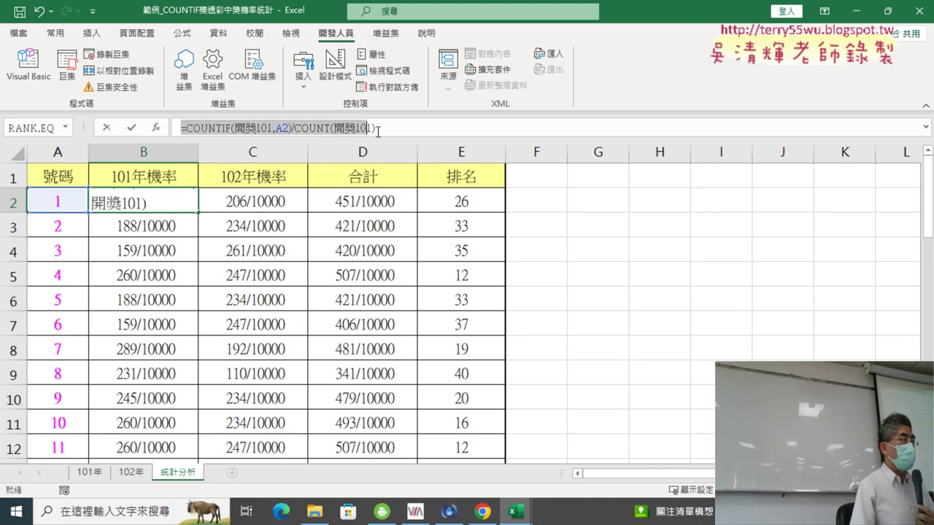
{"action": "right_click", "coordinate": [356, 130]}
{"action": "left_click", "coordinate": [381, 161]}
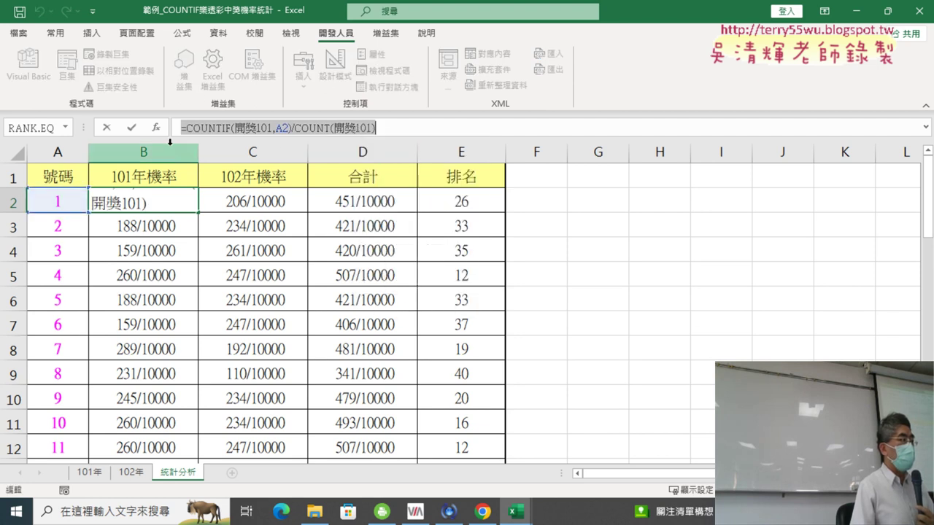
{"action": "left_click", "coordinate": [106, 128]}
{"action": "key", "text": "alt+F11"}
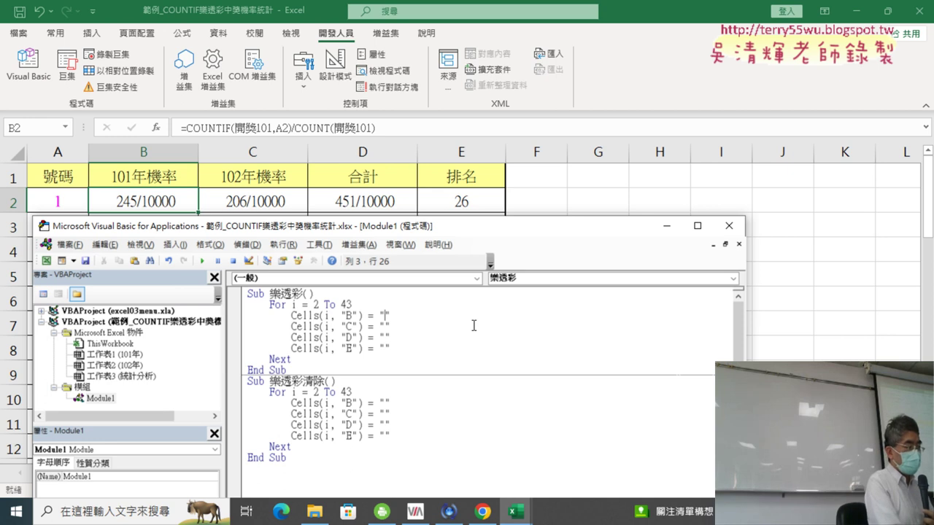
{"action": "key", "text": "ctrl+v"}
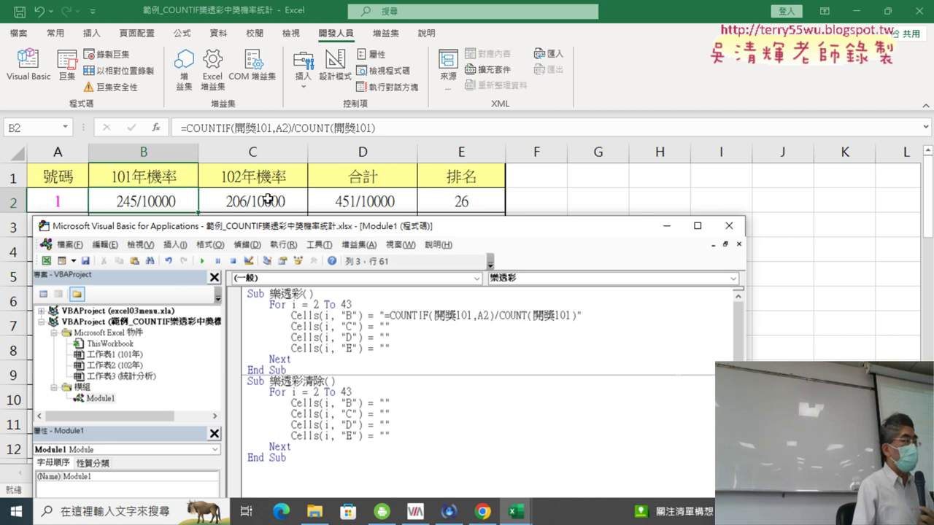
Copy C2's 102 COUNTIF formula into the column C Cells line
{"action": "left_click", "coordinate": [269, 198]}
{"action": "left_click_drag", "start_coordinate": [375, 128], "coordinate": [234, 128]}
{"action": "left_click_drag", "start_coordinate": [179, 115], "coordinate": [182, 127]}
{"action": "right_click", "coordinate": [299, 128]}
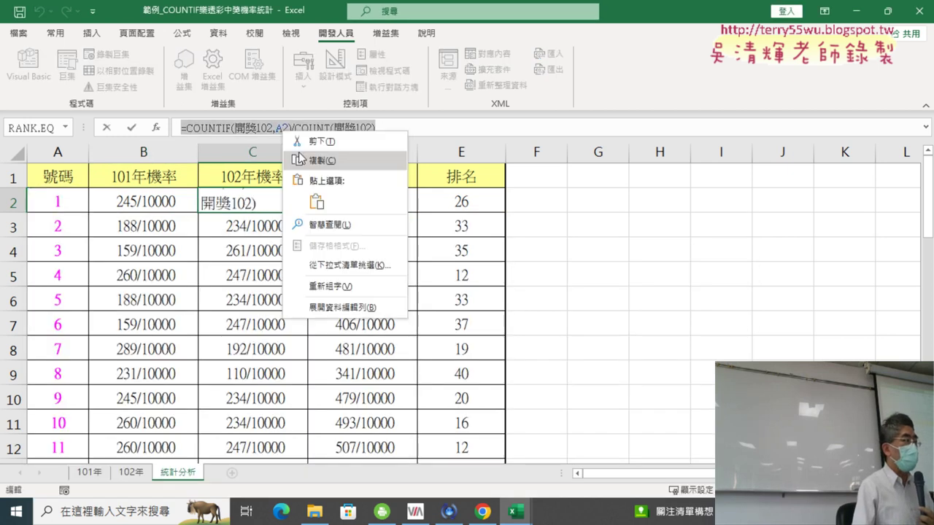
{"action": "left_click", "coordinate": [314, 158]}
{"action": "left_click", "coordinate": [106, 128]}
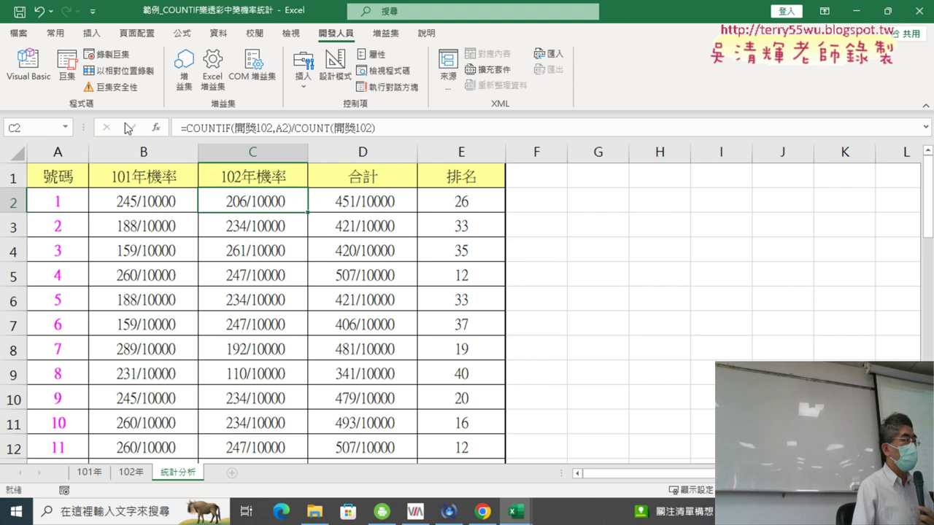
{"action": "left_click", "coordinate": [28, 62]}
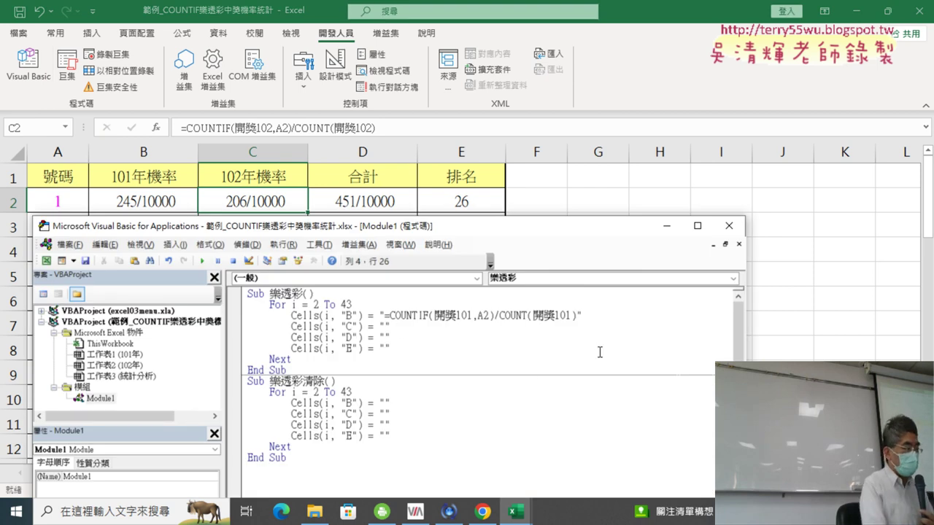
{"action": "key", "text": "ctrl+v"}
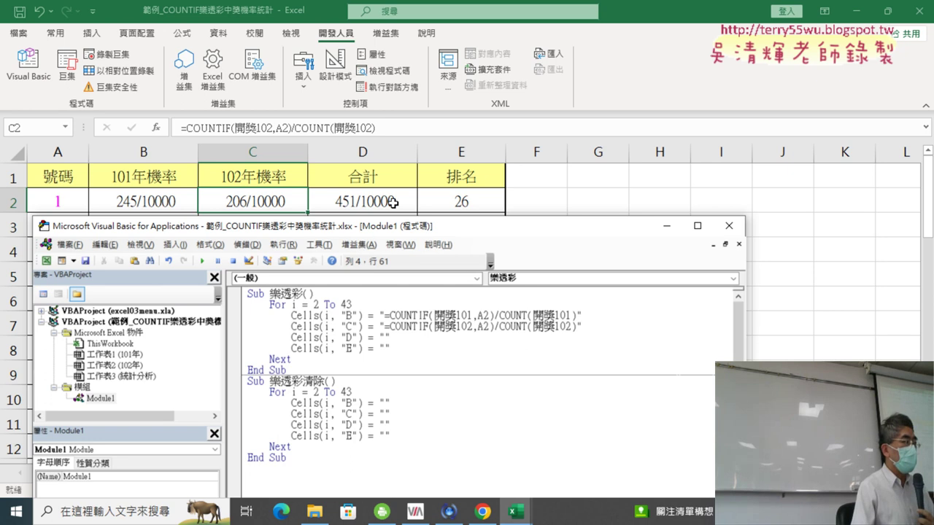
Copy D2's =B2+C2 formula into the column D Cells line
{"action": "left_click", "coordinate": [393, 202]}
{"action": "left_click_drag", "start_coordinate": [250, 128], "coordinate": [180, 128]}
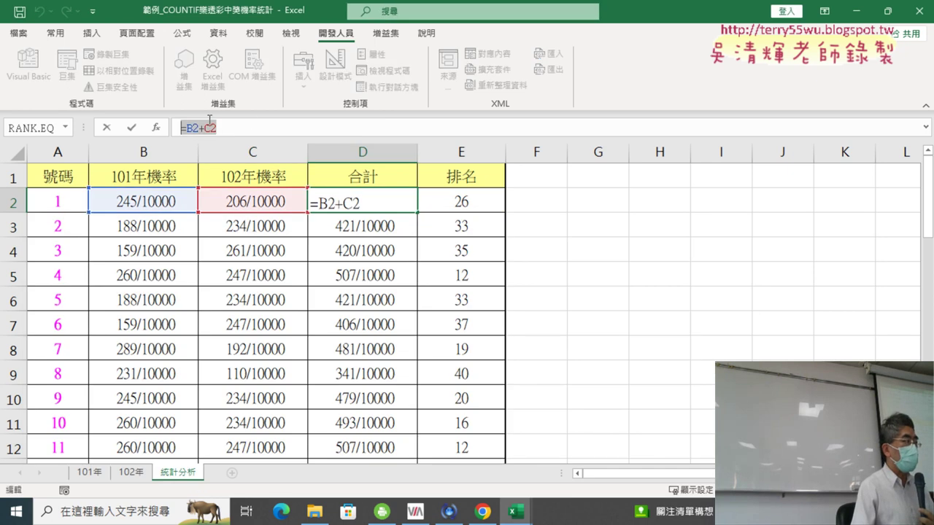
{"action": "right_click", "coordinate": [209, 125]}
{"action": "left_click", "coordinate": [246, 150]}
{"action": "left_click", "coordinate": [107, 128]}
{"action": "left_click", "coordinate": [29, 65]}
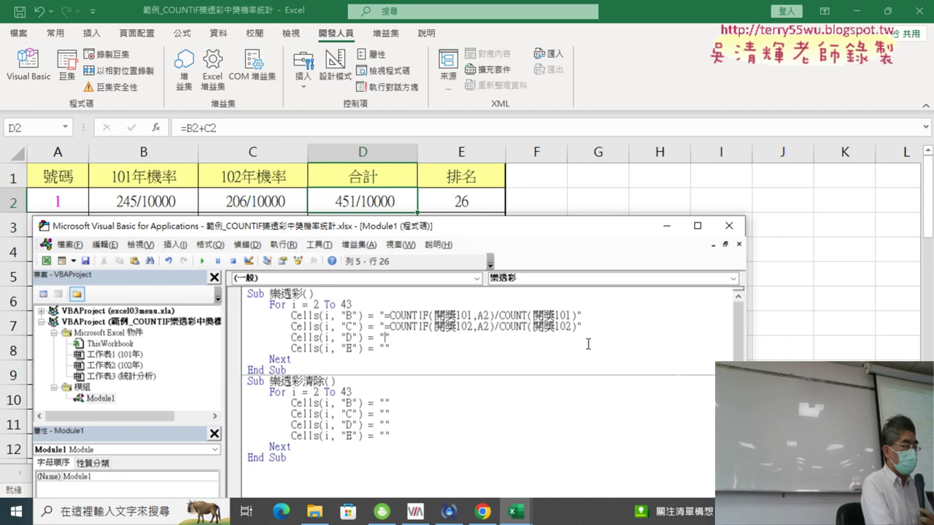
{"action": "key", "text": "ctrl+v"}
Copy E2's =RANK.EQ(D2,D$2:D$43) formula into the column E Cells line
{"action": "left_click", "coordinate": [463, 203]}
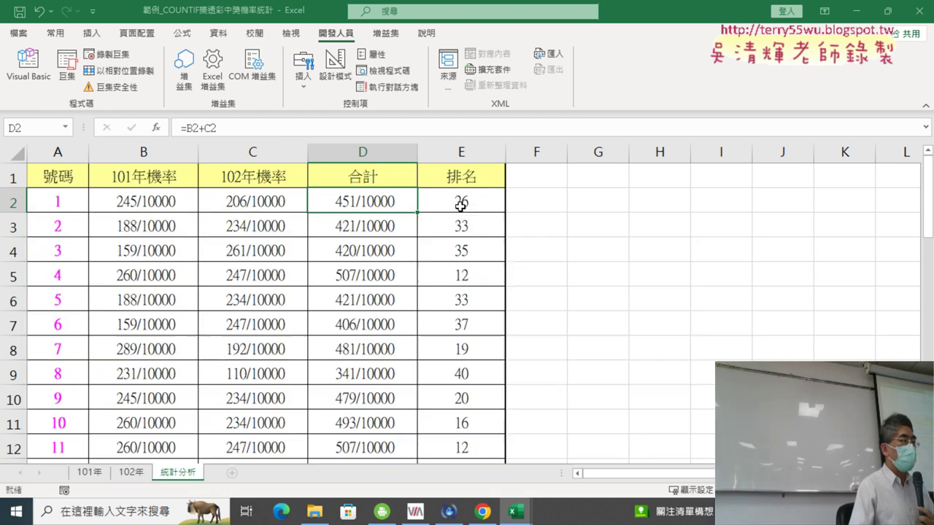
{"action": "left_click_drag", "start_coordinate": [300, 127], "coordinate": [180, 128]}
{"action": "right_click", "coordinate": [222, 125]}
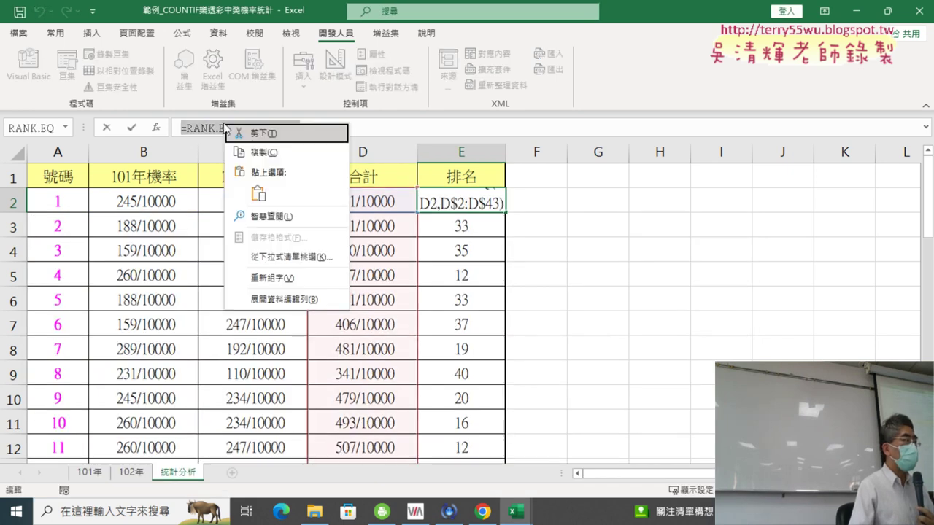
{"action": "left_click", "coordinate": [255, 150]}
{"action": "left_click", "coordinate": [106, 128]}
{"action": "left_click", "coordinate": [28, 66]}
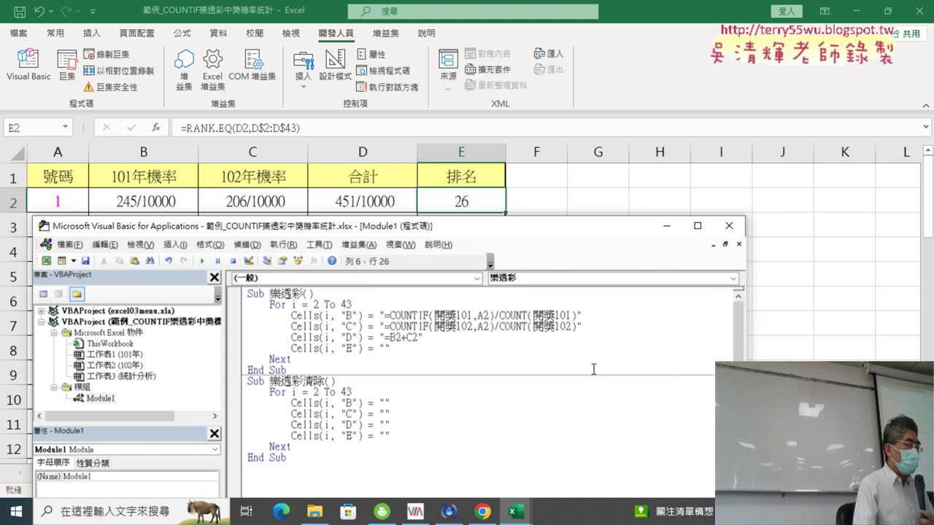
{"action": "key", "text": "ctrl+v"}
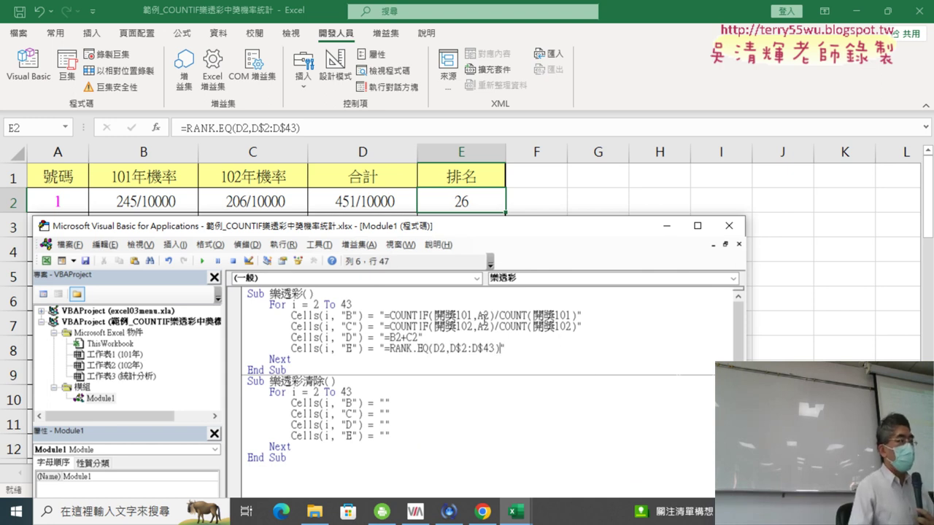
Inspect the row 2 references in the pasted formulas and move the editor aside
{"action": "key", "text": "shift+Left"}
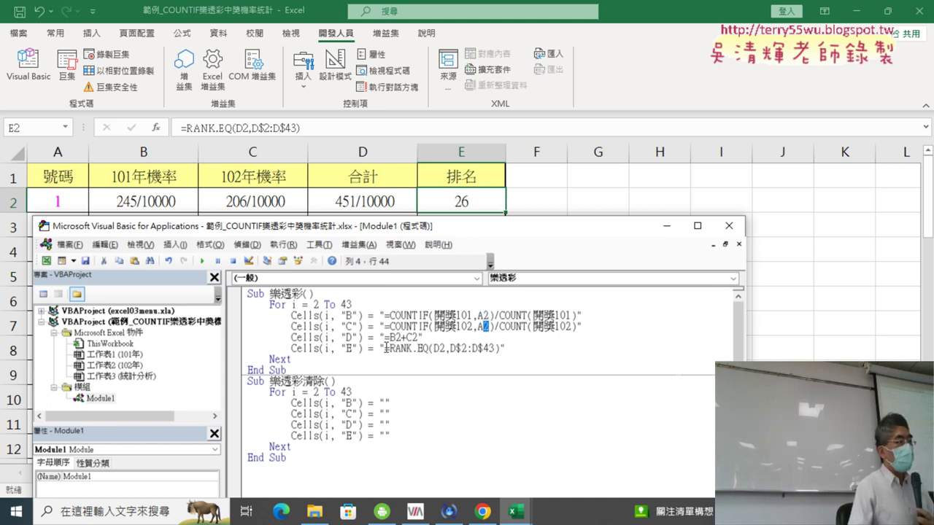
{"action": "left_click", "coordinate": [414, 338]}
{"action": "left_click_drag", "start_coordinate": [447, 350], "coordinate": [441, 351]}
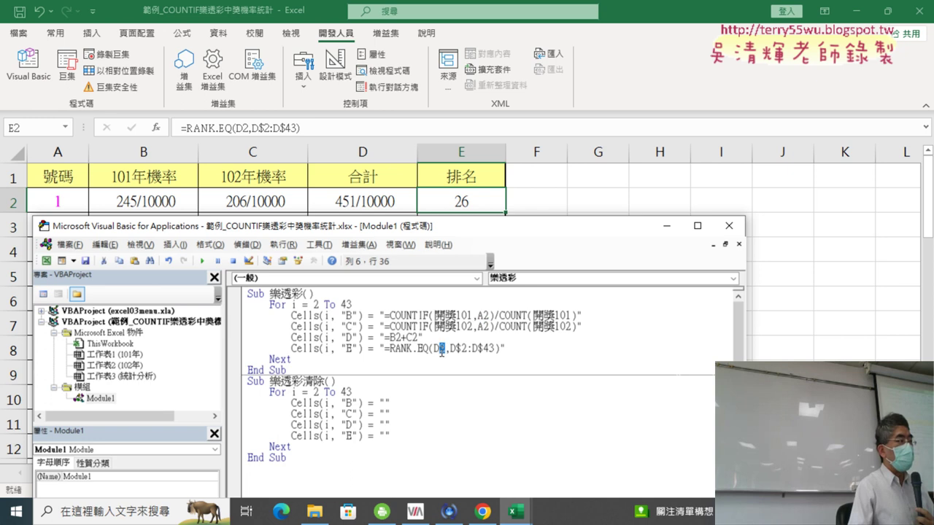
{"action": "left_click_drag", "start_coordinate": [492, 228], "coordinate": [736, 239]}
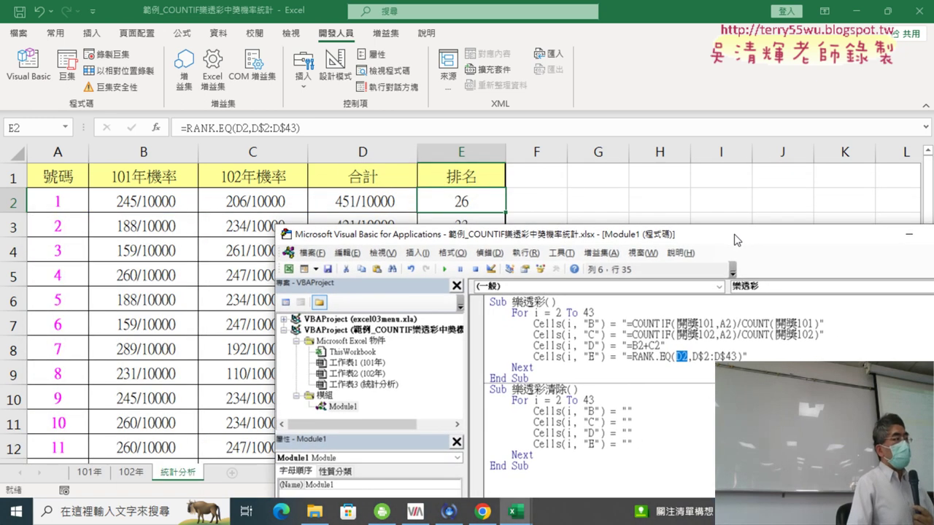
{"action": "left_click", "coordinate": [632, 335]}
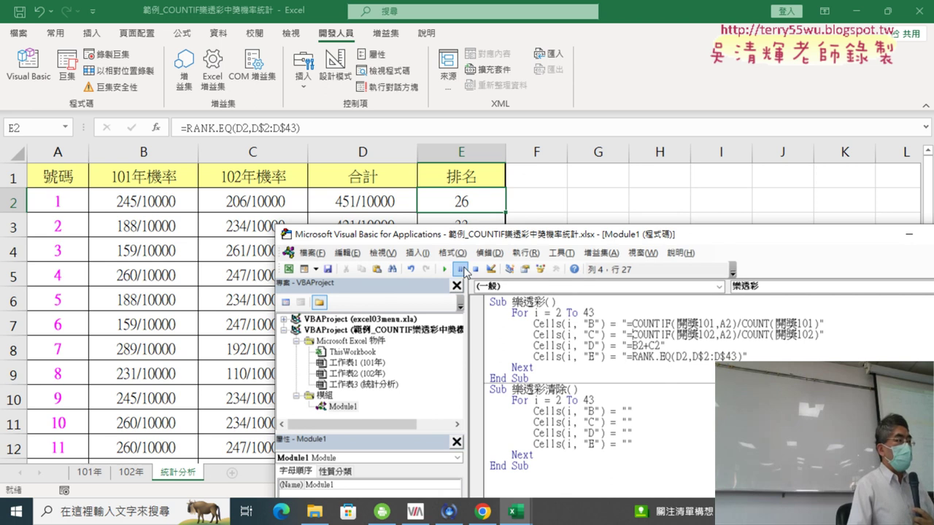
Run 樂透彩 and confirm B2–B4 all reference A2, showing 245/10000 in every row
{"action": "left_click", "coordinate": [460, 269]}
{"action": "mouse_move", "coordinate": [470, 242]}
{"action": "left_mouse_down"}
{"action": "mouse_move", "coordinate": [758, 205]}
{"action": "mouse_move", "coordinate": [742, 144]}
{"action": "left_mouse_up"}
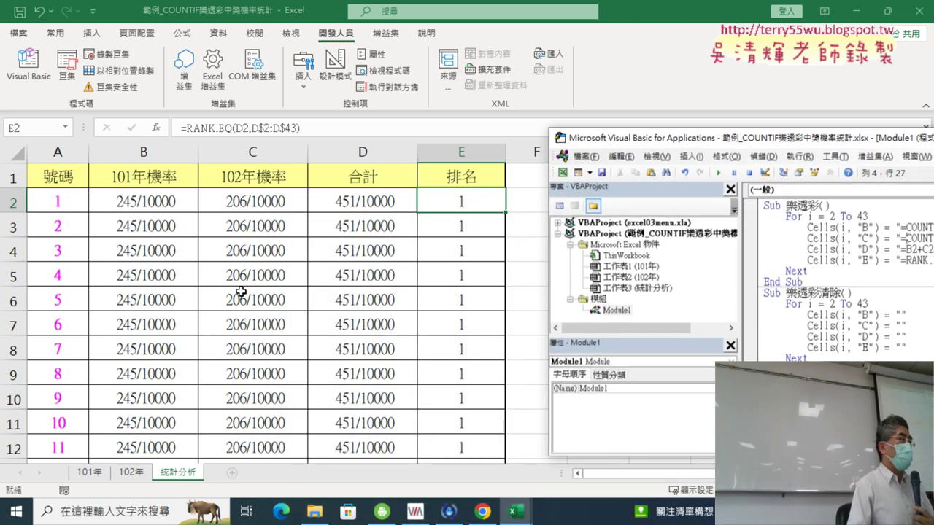
{"action": "left_click", "coordinate": [142, 204]}
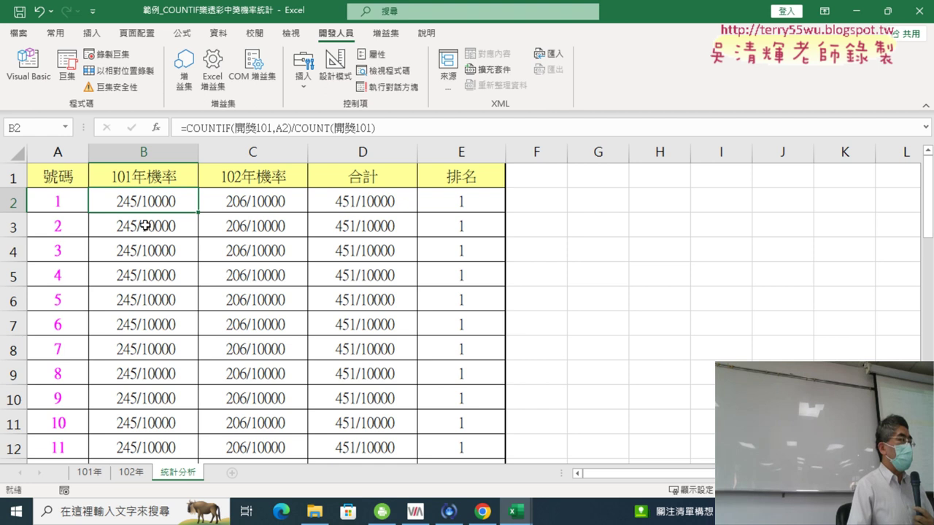
{"action": "left_click", "coordinate": [146, 227]}
{"action": "left_click", "coordinate": [143, 251]}
{"action": "left_click", "coordinate": [138, 226]}
{"action": "left_click", "coordinate": [154, 205]}
{"action": "left_click", "coordinate": [158, 227]}
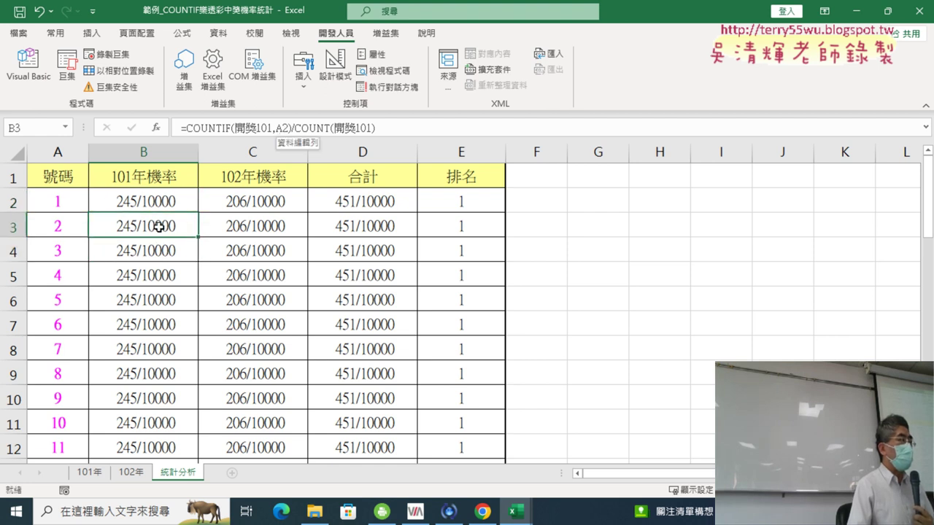
{"action": "left_click", "coordinate": [156, 252]}
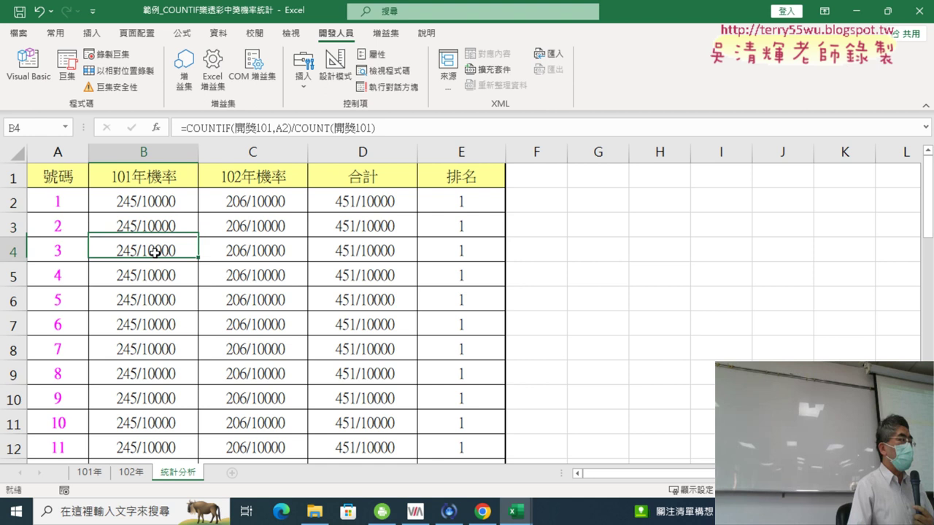
{"action": "left_click", "coordinate": [162, 212]}
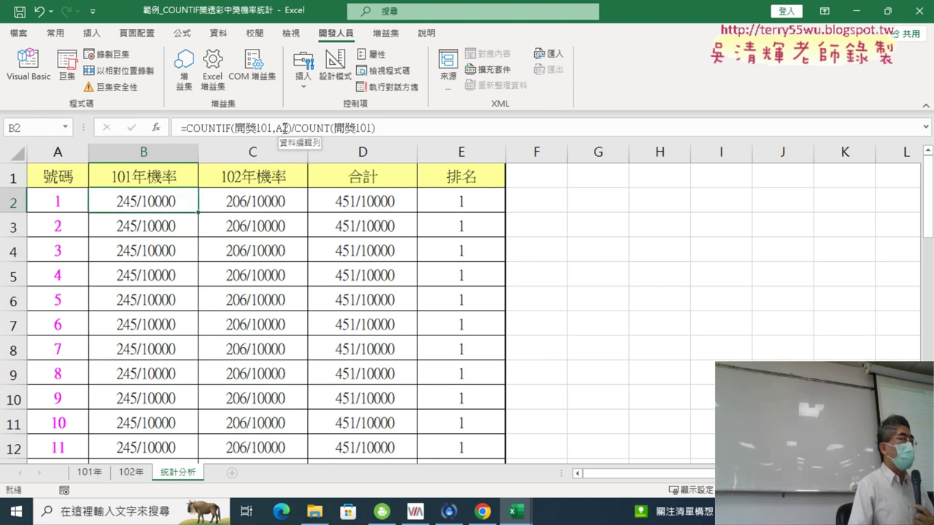
{"action": "left_click", "coordinate": [27, 65]}
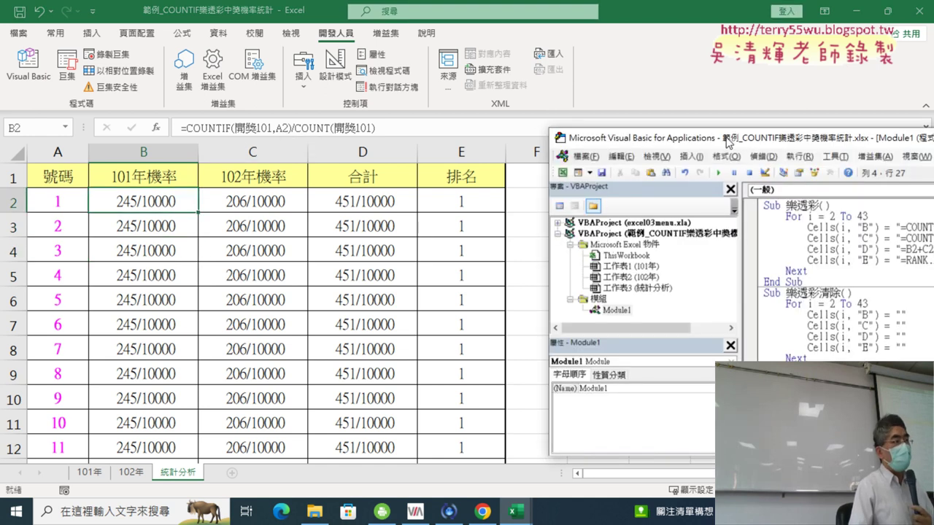
{"action": "mouse_move", "coordinate": [727, 142]}
{"action": "left_mouse_down"}
{"action": "mouse_move", "coordinate": [420, 142]}
{"action": "mouse_move", "coordinate": [312, 117]}
{"action": "left_mouse_up"}
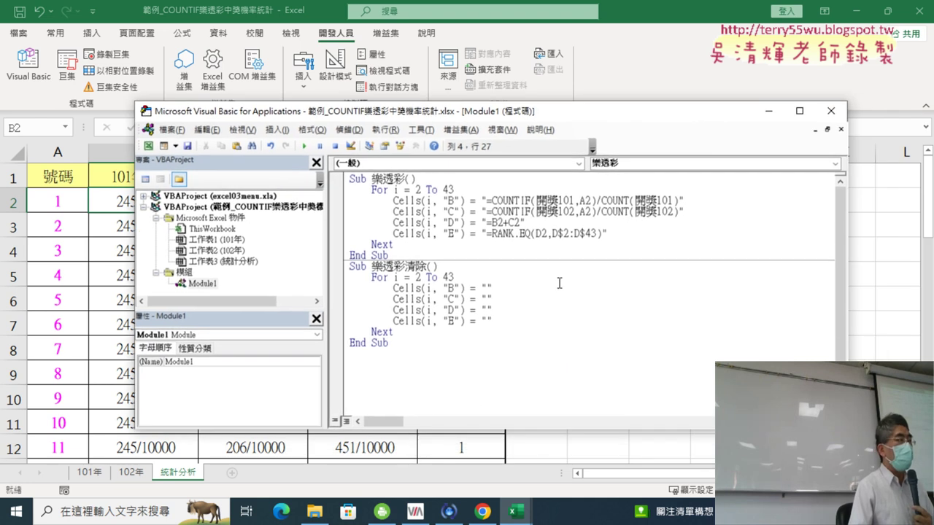
{"action": "left_click_drag", "start_coordinate": [586, 201], "coordinate": [597, 201]}
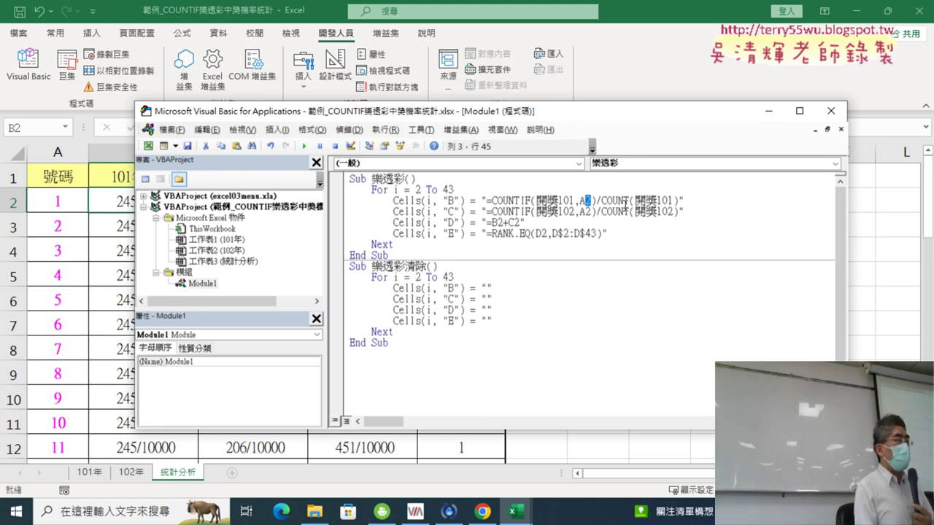
{"action": "type", "text": "ㄌㄞ"}
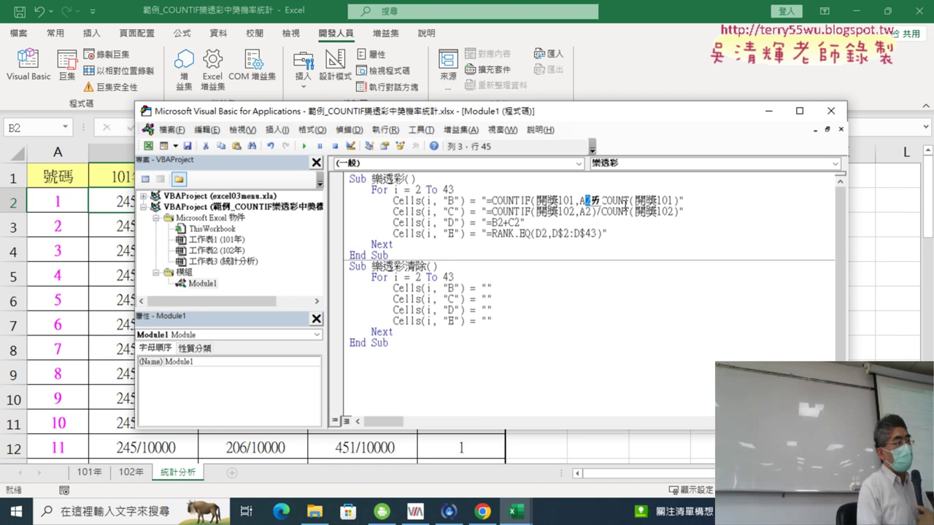
{"action": "key", "text": "BackSpace"}
{"action": "type", "text": "i"}
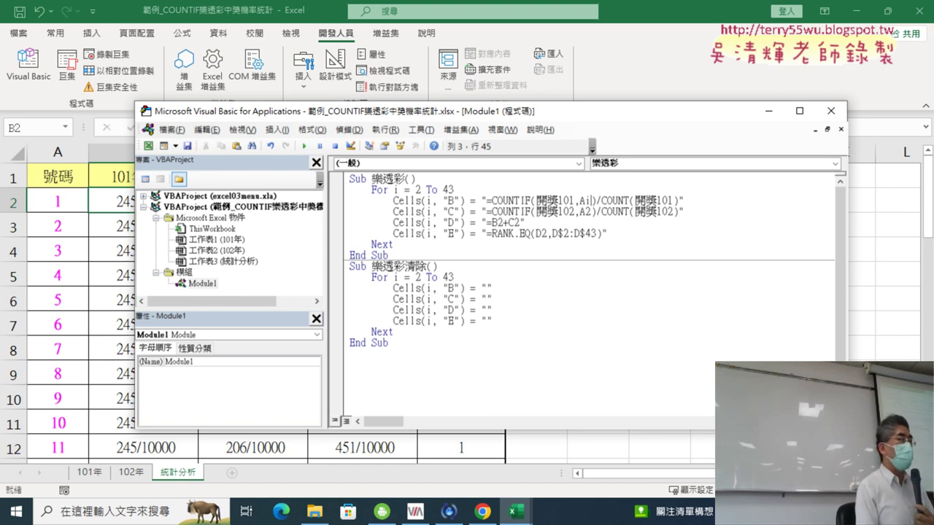
{"action": "key", "text": "ctrl+z"}
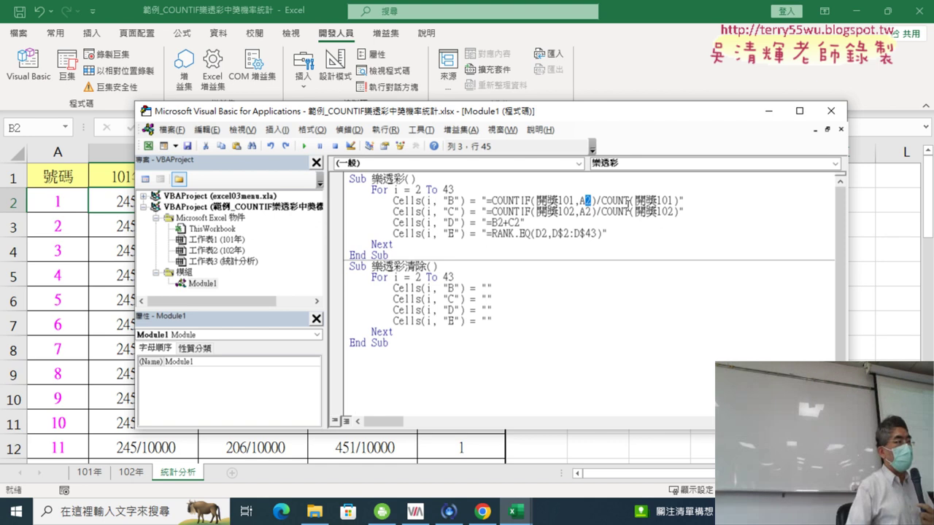
{"action": "left_click_drag", "start_coordinate": [488, 200], "coordinate": [483, 201]}
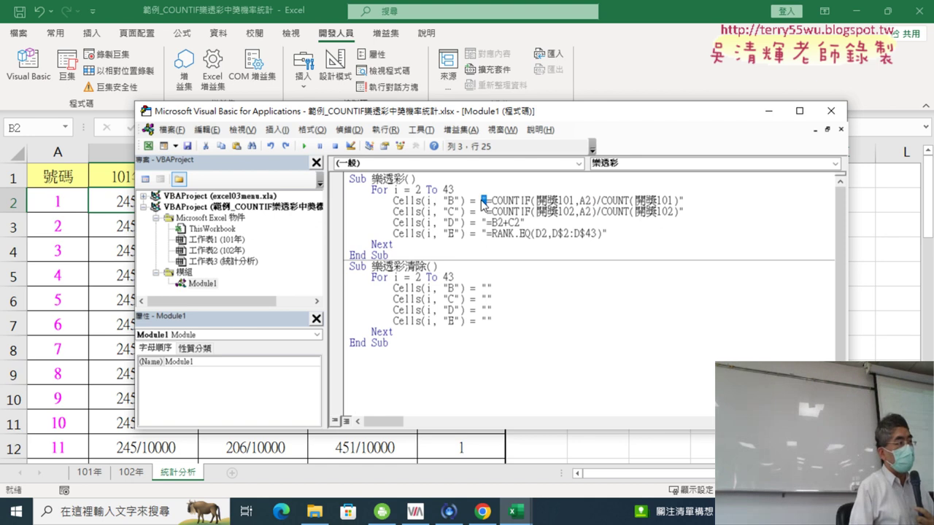
{"action": "left_click", "coordinate": [685, 201]}
{"action": "left_click_drag", "start_coordinate": [680, 200], "coordinate": [492, 200]}
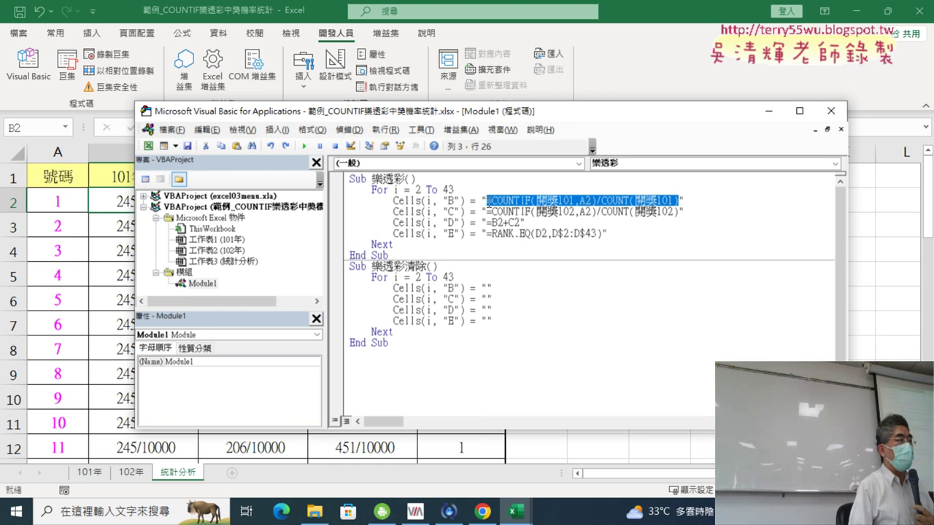
{"action": "left_click", "coordinate": [627, 200]}
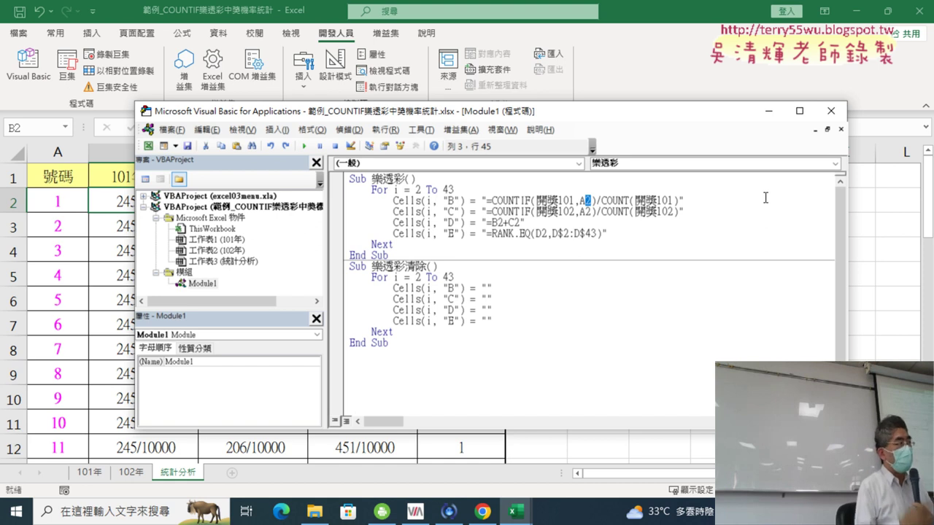
Insert loop counter i so the column B COUNTIF line reads A" & i & "
{"action": "type", "text": "\""}
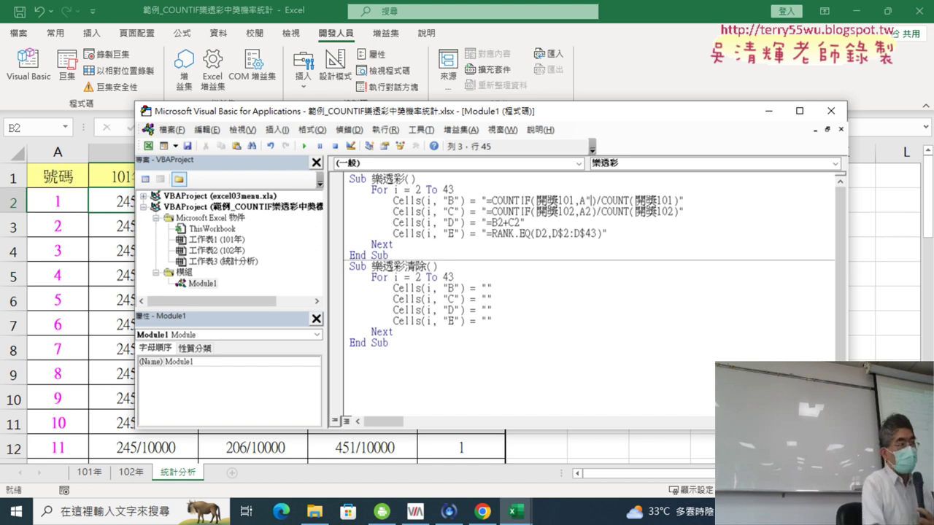
{"action": "type", "text": "\""}
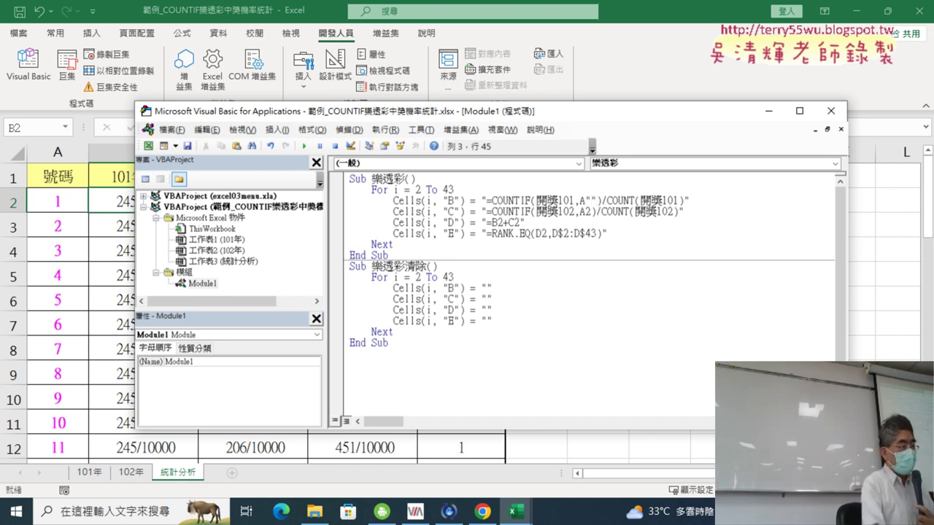
{"action": "type", "text": "&&"}
{"action": "key", "text": "Left"}
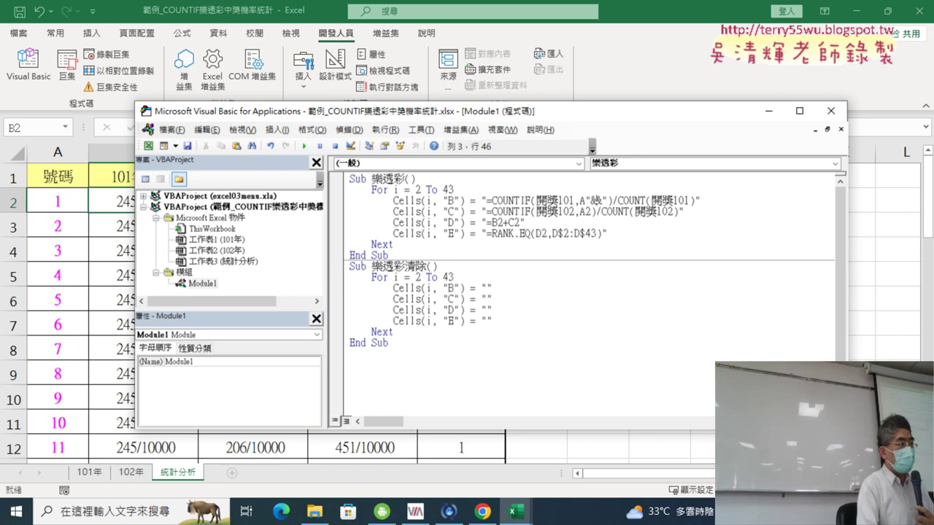
{"action": "type", "text": "i"}
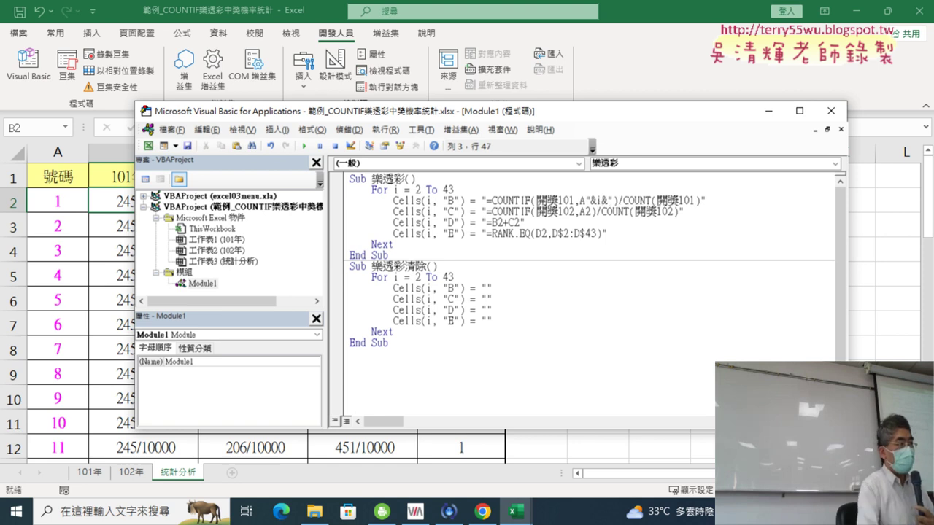
{"action": "key", "text": "Left"}
{"action": "key", "text": "Left"}
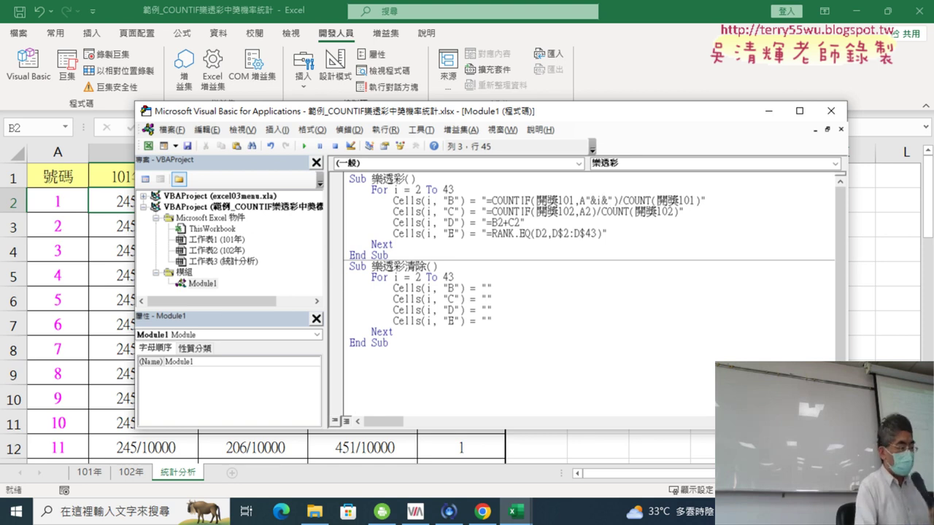
{"action": "key", "text": "Right"}
{"action": "key", "text": "space"}
{"action": "key", "text": "Right"}
{"action": "key", "text": "space"}
{"action": "key", "text": "Right"}
{"action": "key", "text": "space"}
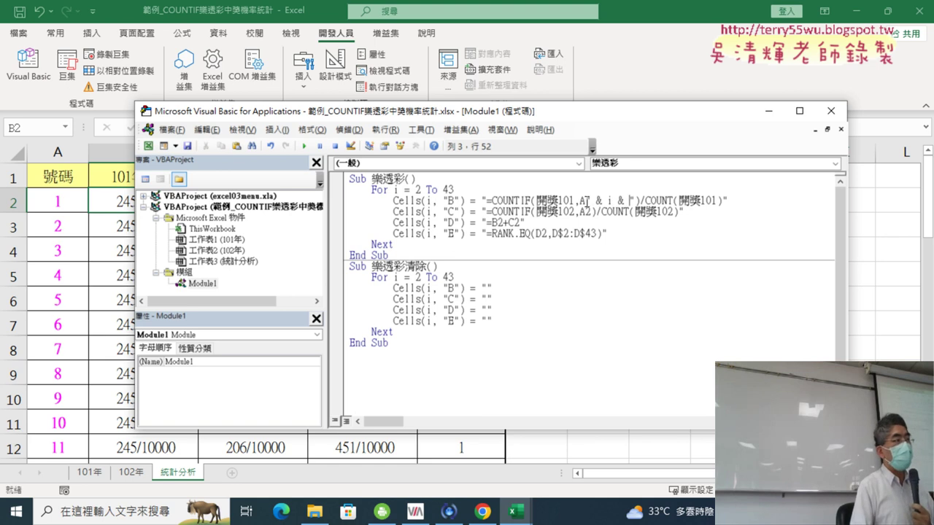
Copy the " & i & " piece and select the fixed row 2 in the column C formula
{"action": "left_click_drag", "start_coordinate": [586, 202], "coordinate": [633, 202]}
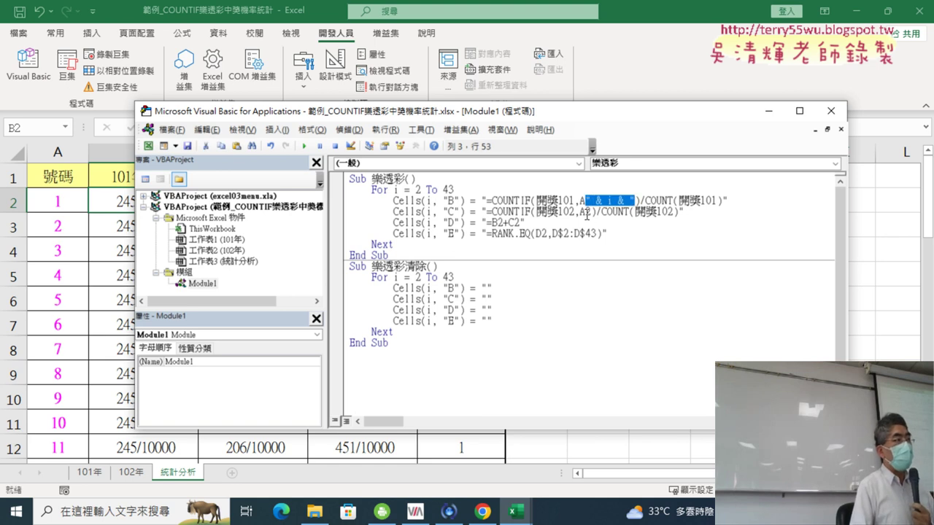
{"action": "right_click", "coordinate": [628, 203]}
{"action": "left_click", "coordinate": [654, 218]}
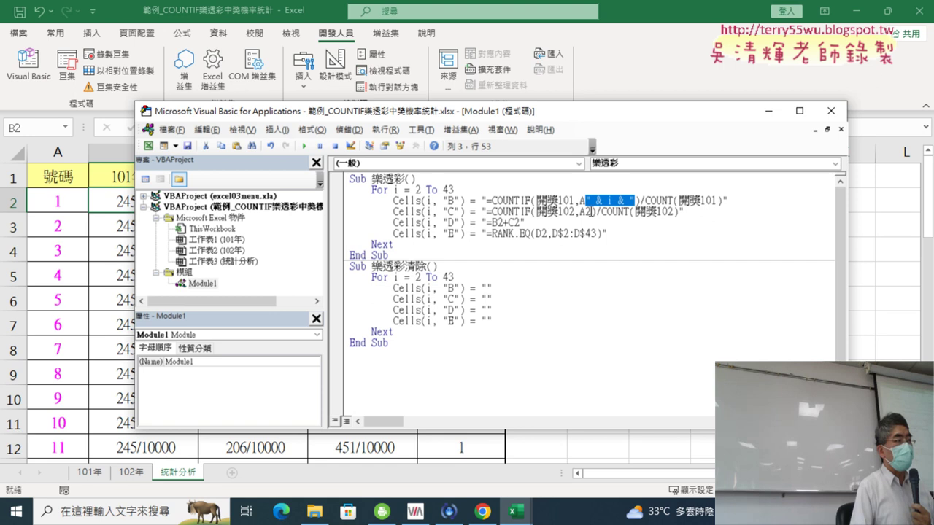
{"action": "left_click_drag", "start_coordinate": [591, 211], "coordinate": [585, 212]}
{"action": "right_click", "coordinate": [588, 211]}
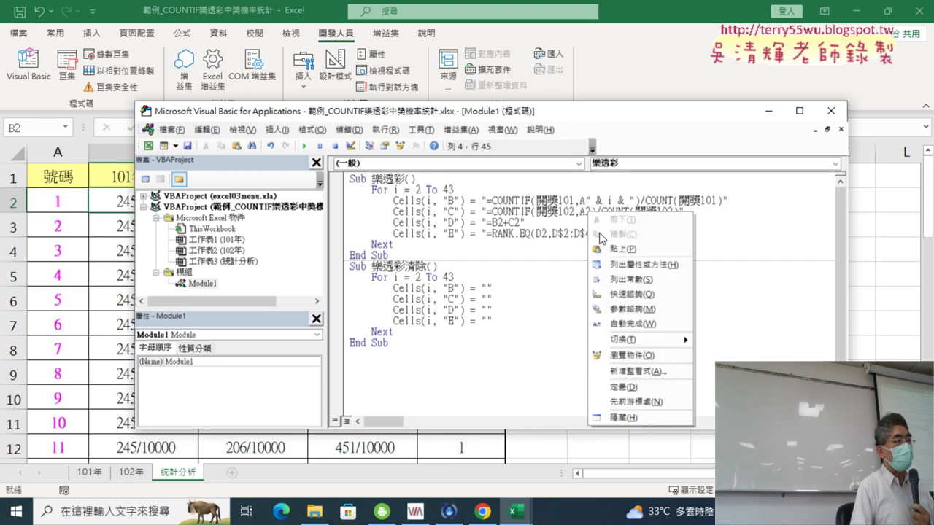
Replace row 2 in A2, B2, C2 and D2 with " & i & " in the C, D and E lines
{"action": "key", "text": "Escape"}
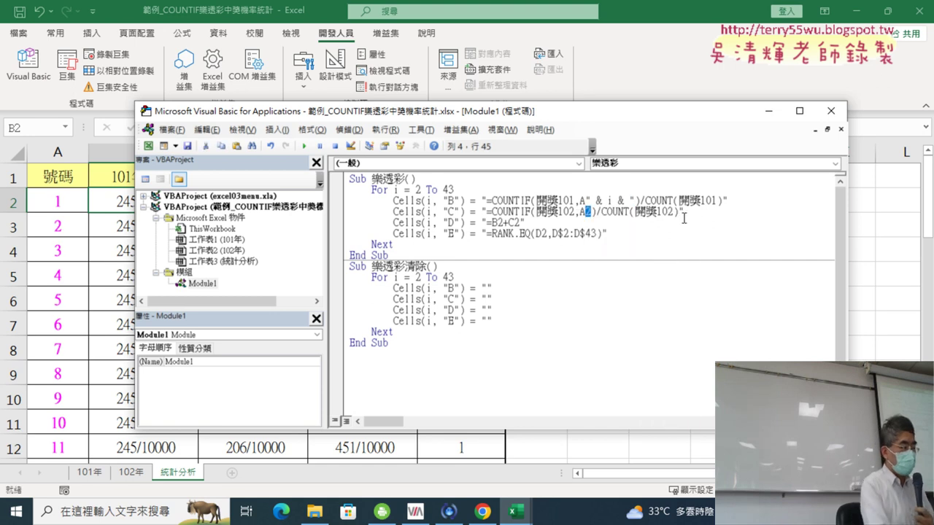
{"action": "key", "text": "ctrl+v"}
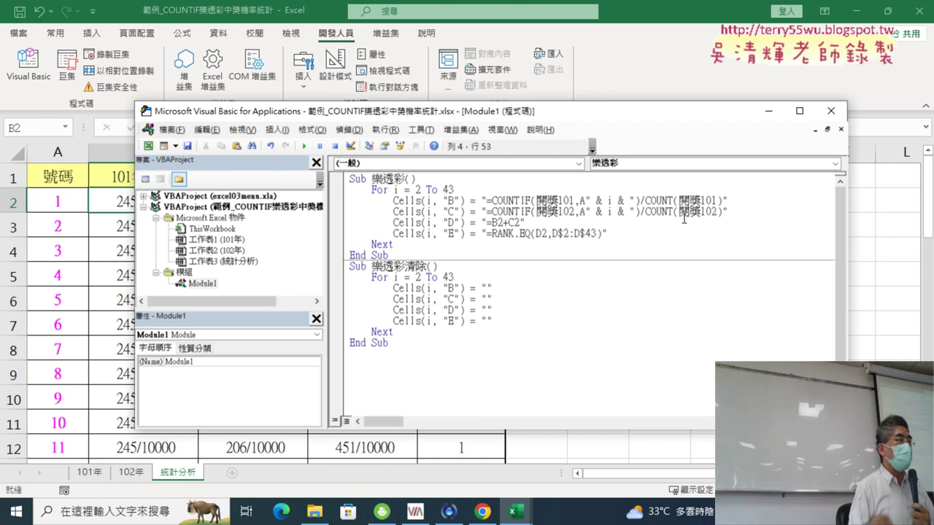
{"action": "left_click_drag", "start_coordinate": [504, 223], "coordinate": [500, 222]}
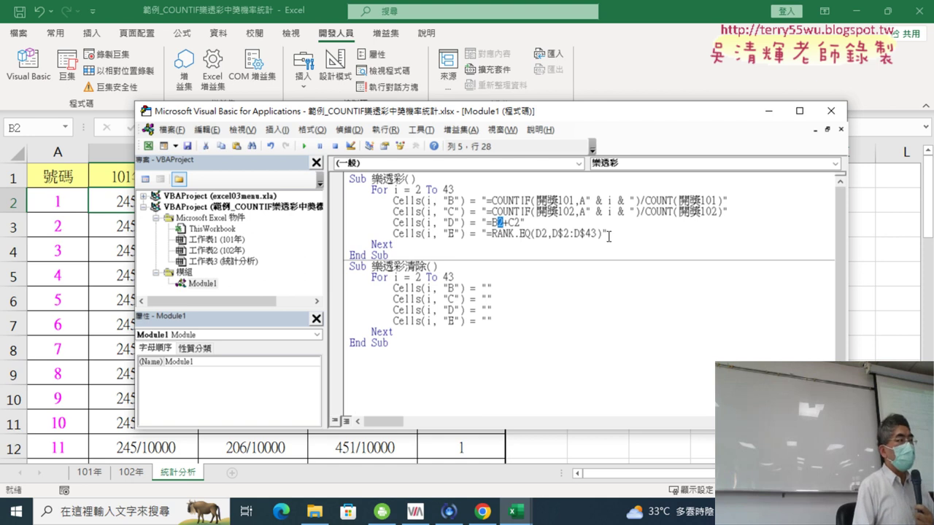
{"action": "left_click_drag", "start_coordinate": [586, 211], "coordinate": [632, 211]}
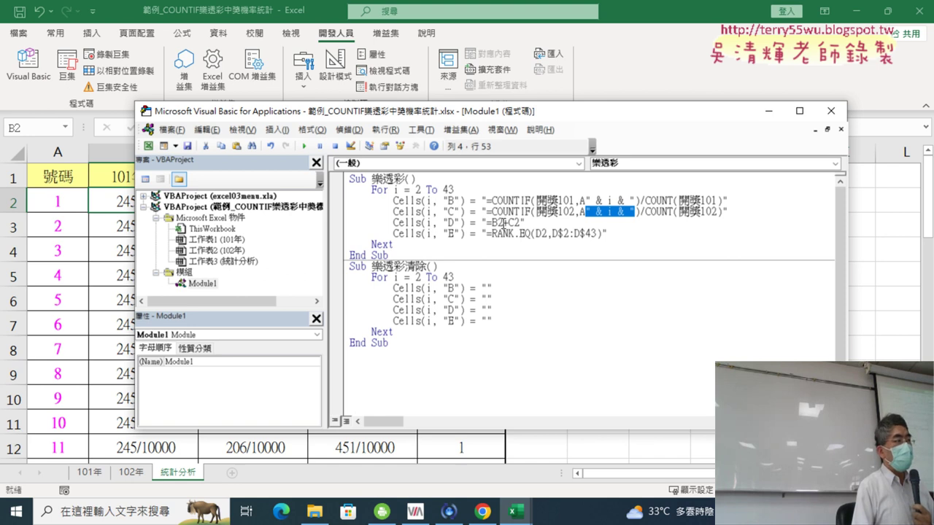
{"action": "left_click_drag", "start_coordinate": [503, 222], "coordinate": [500, 223]}
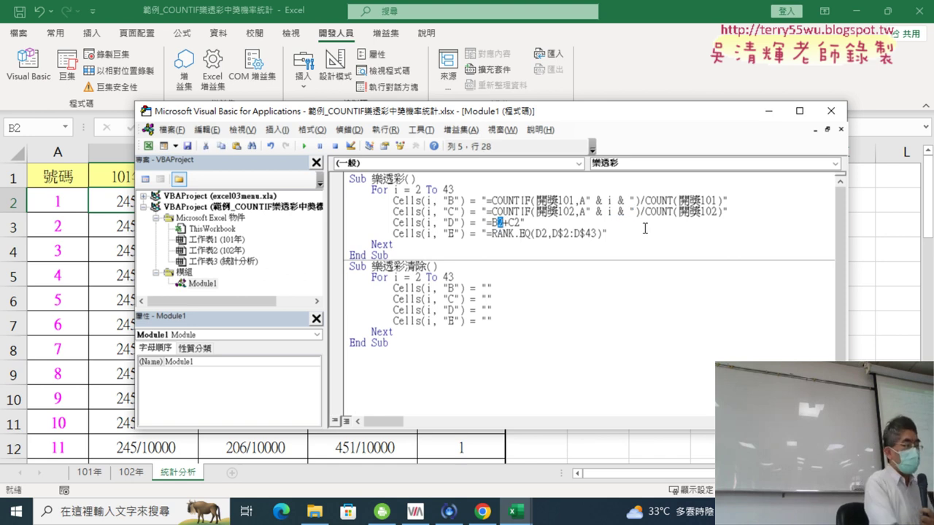
{"action": "key", "text": "ctrl+v"}
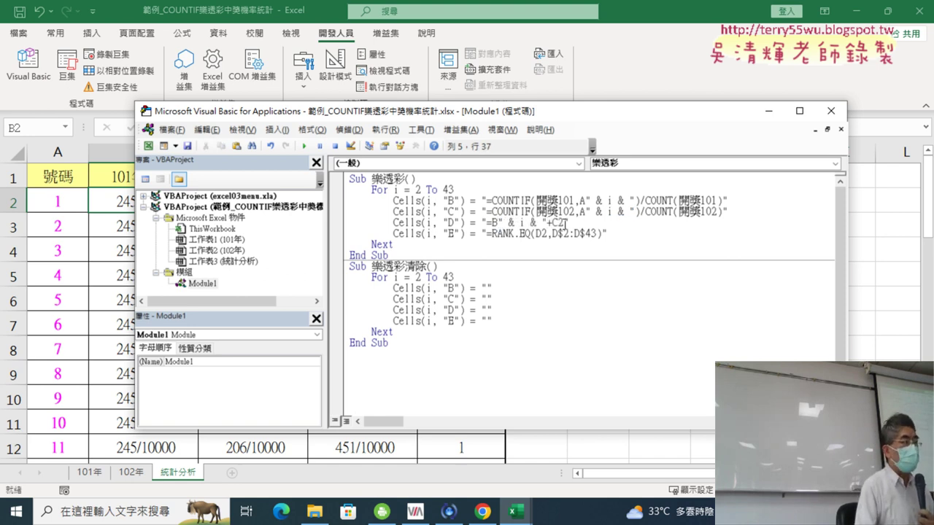
{"action": "left_click_drag", "start_coordinate": [563, 223], "coordinate": [559, 222]}
{"action": "key", "text": "ctrl+v"}
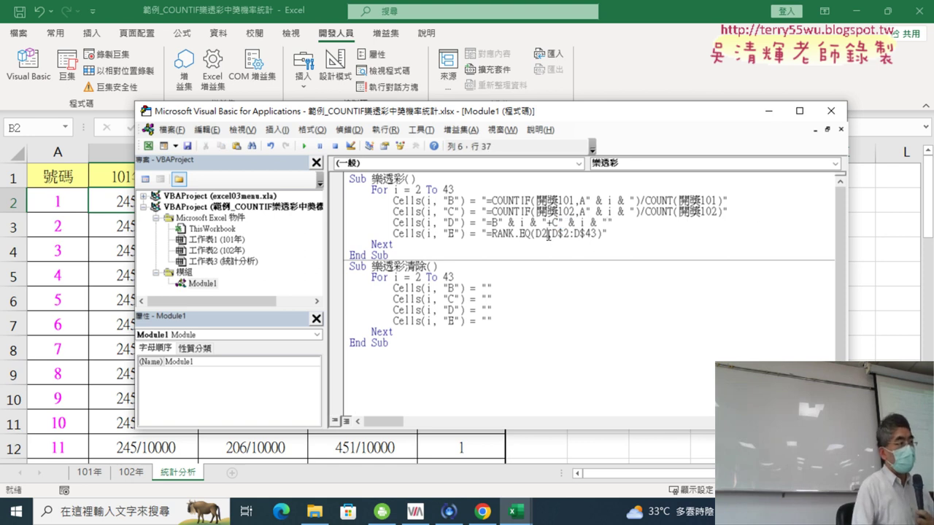
{"action": "left_click_drag", "start_coordinate": [548, 234], "coordinate": [544, 233]}
{"action": "key", "text": "ctrl+v"}
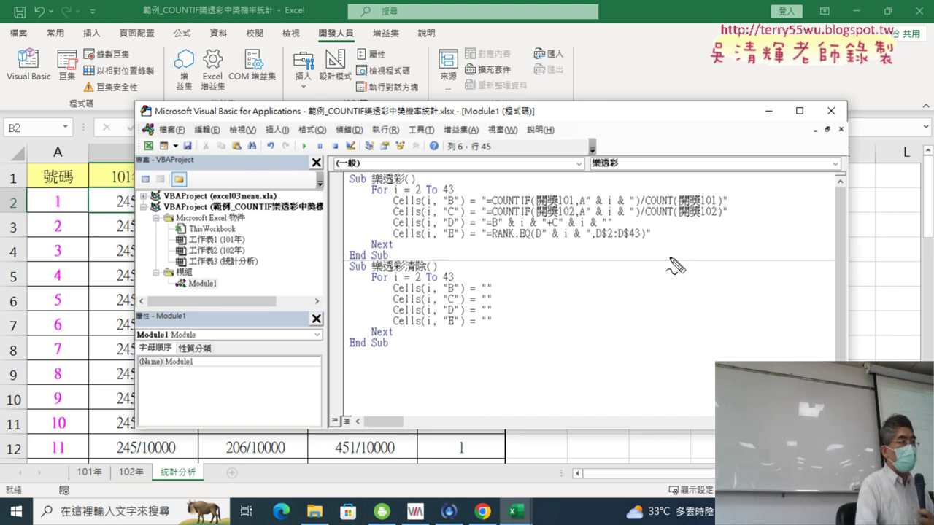
{"action": "mouse_move", "coordinate": [594, 202]}
{"action": "left_mouse_down"}
{"action": "mouse_move", "coordinate": [632, 199]}
{"action": "mouse_move", "coordinate": [633, 217]}
{"action": "left_mouse_up"}
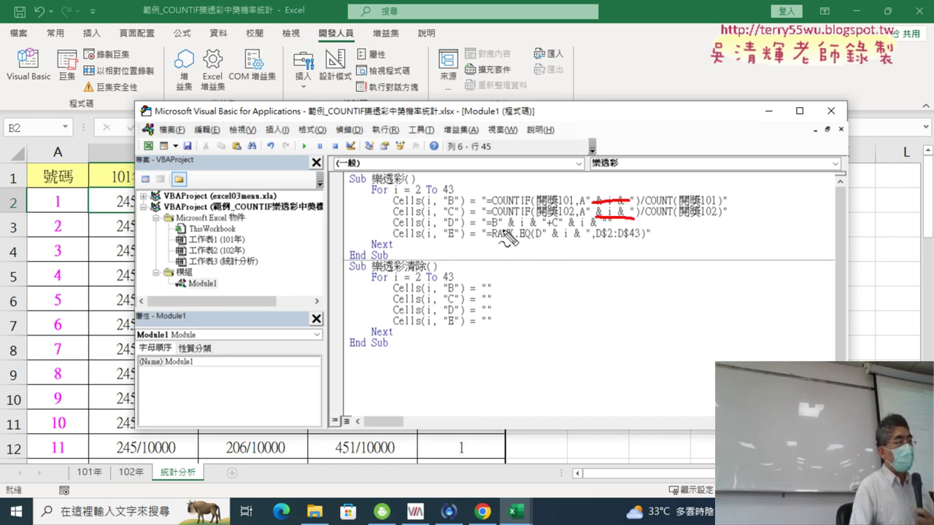
Run the 樂透彩 macro and check the formula generated in B5
{"action": "mouse_move", "coordinate": [502, 229]}
{"action": "left_mouse_down"}
{"action": "mouse_move", "coordinate": [591, 229]}
{"action": "mouse_move", "coordinate": [593, 242]}
{"action": "left_mouse_up"}
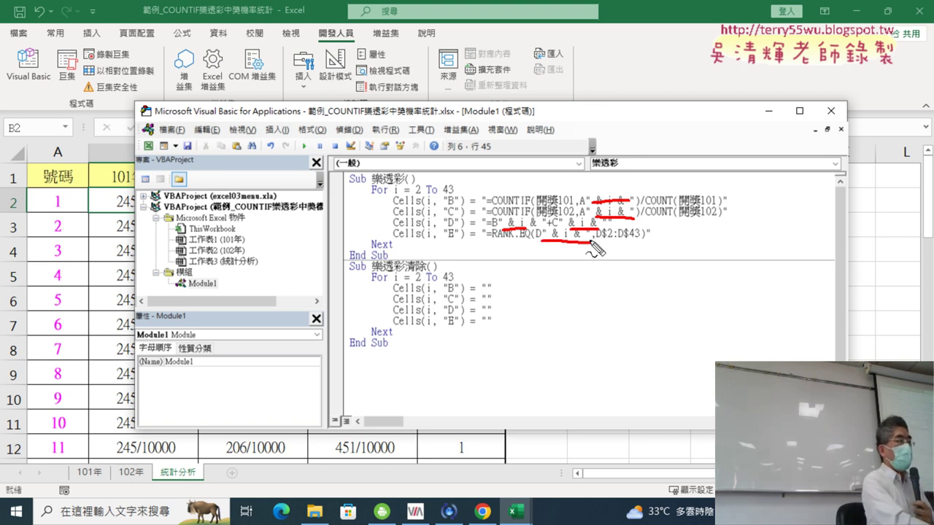
{"action": "key", "text": "Escape"}
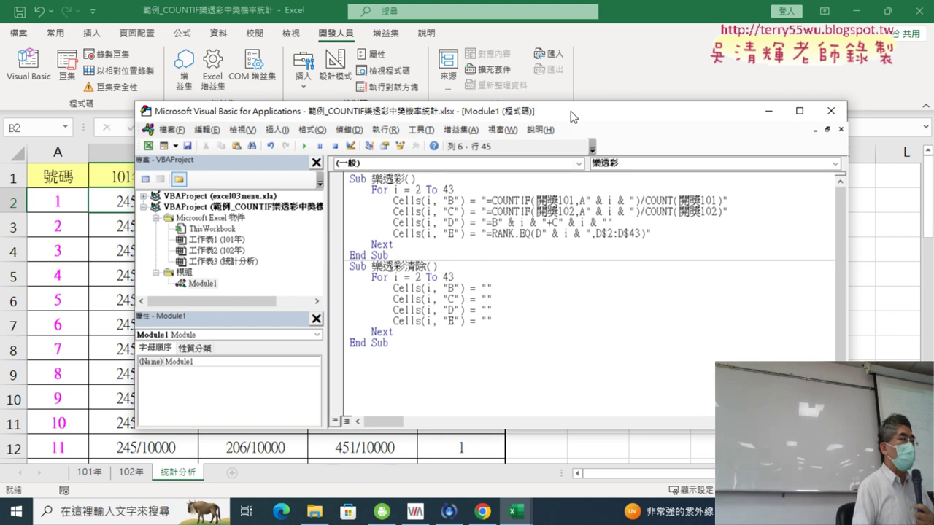
{"action": "left_click_drag", "start_coordinate": [569, 111], "coordinate": [756, 86]}
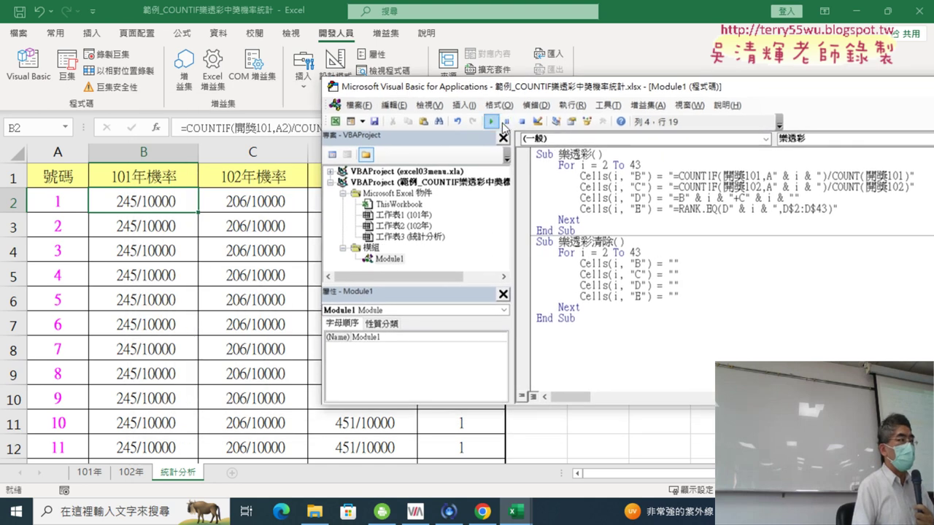
{"action": "left_click", "coordinate": [491, 122]}
{"action": "key", "text": "alt+F11"}
{"action": "left_click", "coordinate": [149, 270]}
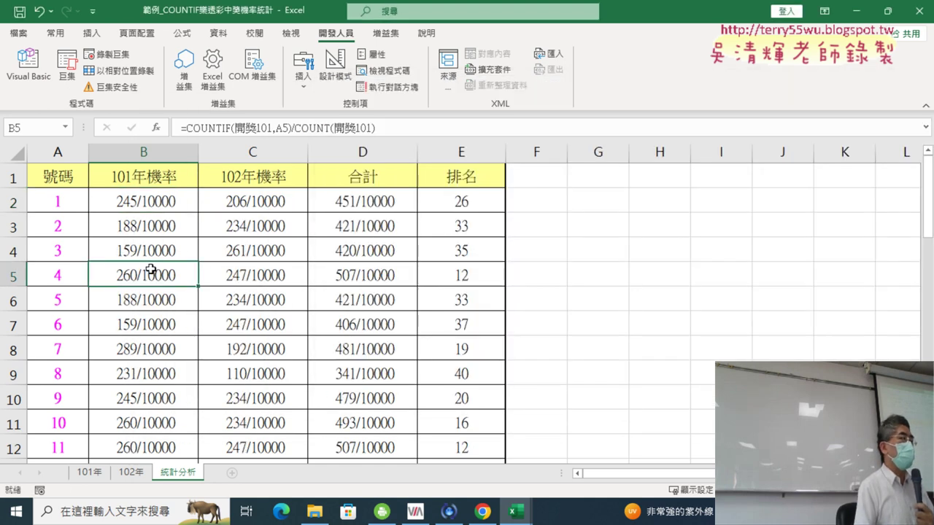
Run 樂透彩清除 to empty columns B–E and close the VBA editor
{"action": "left_click", "coordinate": [36, 73]}
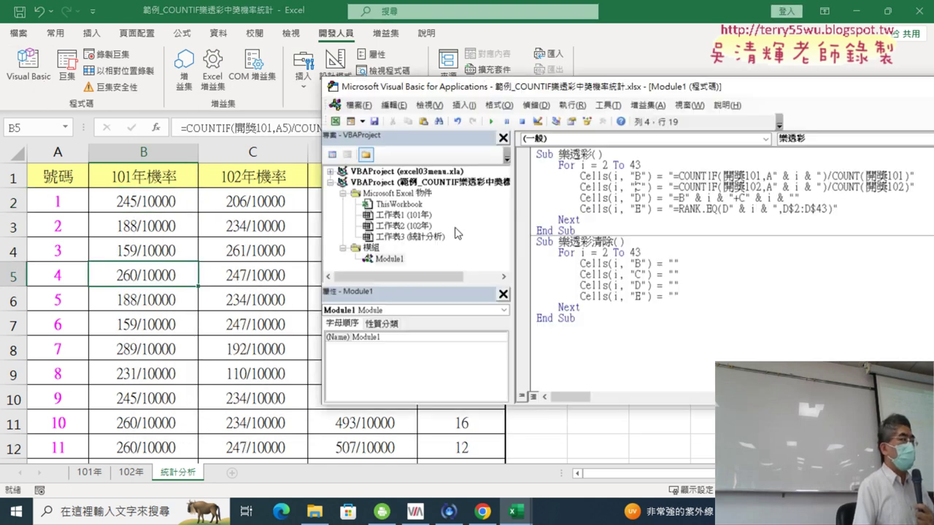
{"action": "left_click", "coordinate": [491, 121]}
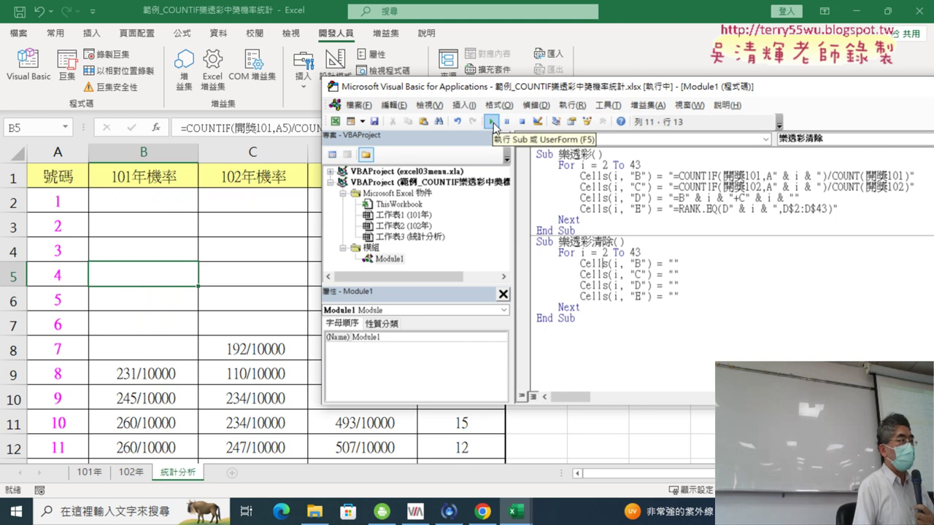
{"action": "left_click", "coordinate": [183, 322]}
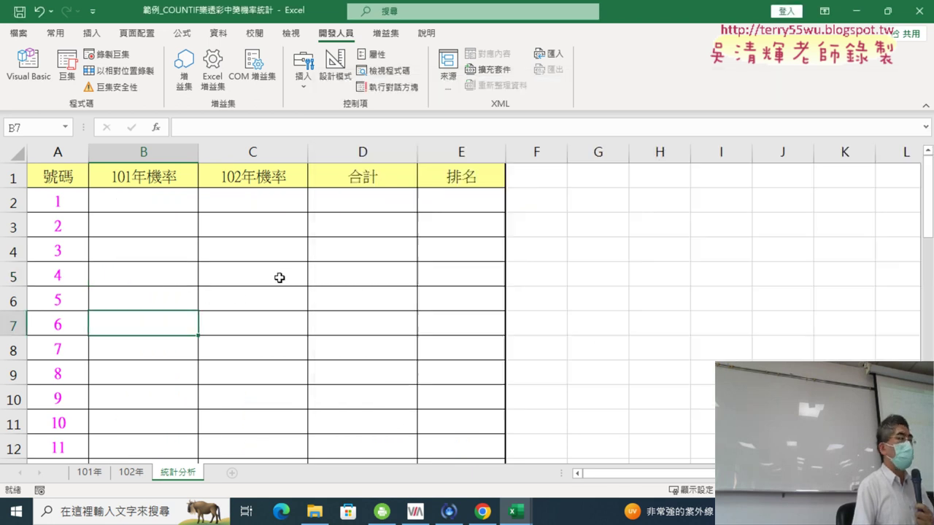
{"action": "left_click", "coordinate": [303, 66]}
Draw a button over H2–I2, assign it the 樂透彩 macro and label it 樂透彩
{"action": "left_click", "coordinate": [297, 123]}
{"action": "left_click_drag", "start_coordinate": [617, 178], "coordinate": [754, 213]}
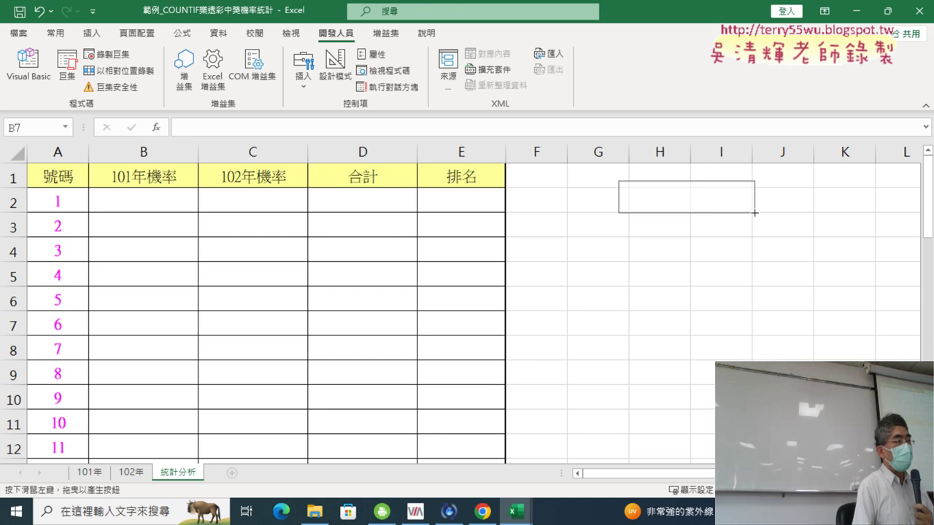
{"action": "left_click", "coordinate": [594, 200]}
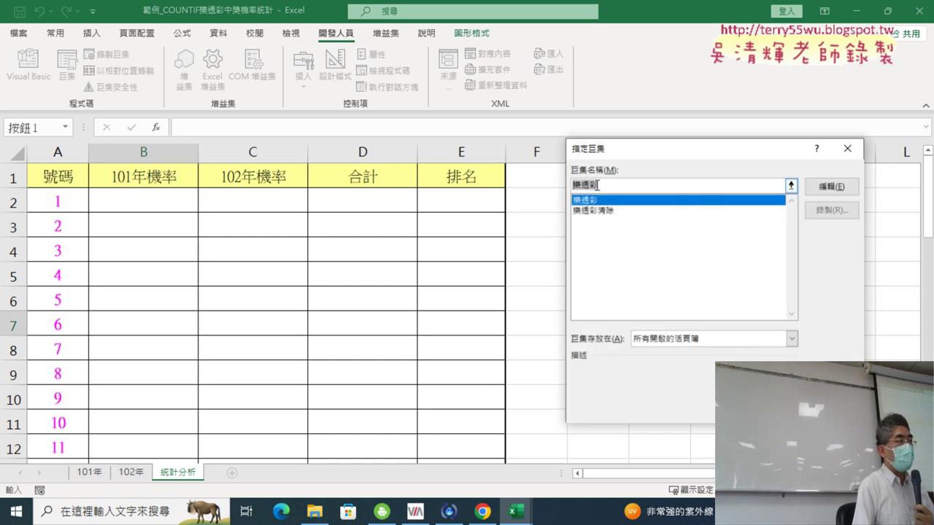
{"action": "right_click", "coordinate": [598, 184]}
{"action": "left_click", "coordinate": [621, 219]}
{"action": "key", "text": "Return"}
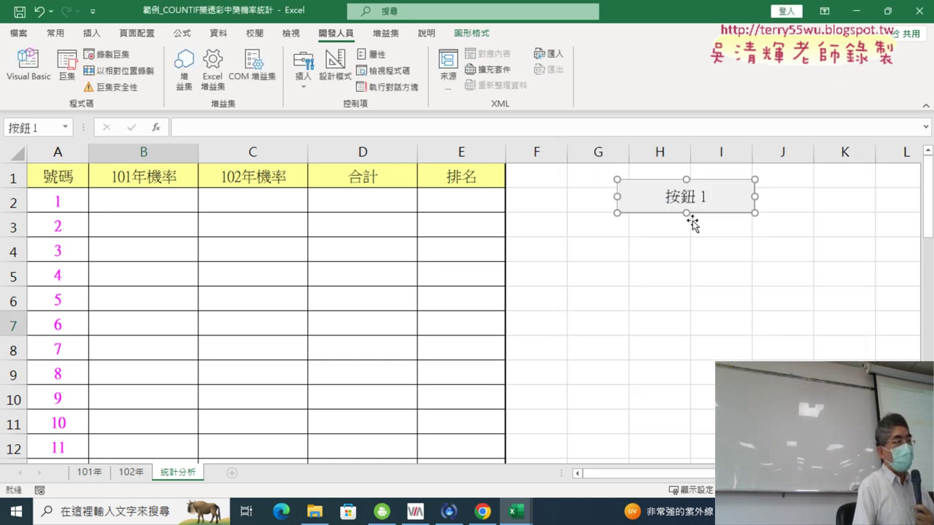
{"action": "left_click", "coordinate": [667, 197]}
{"action": "key", "text": "Delete"}
{"action": "key", "text": "Delete"}
{"action": "key", "text": "Delete"}
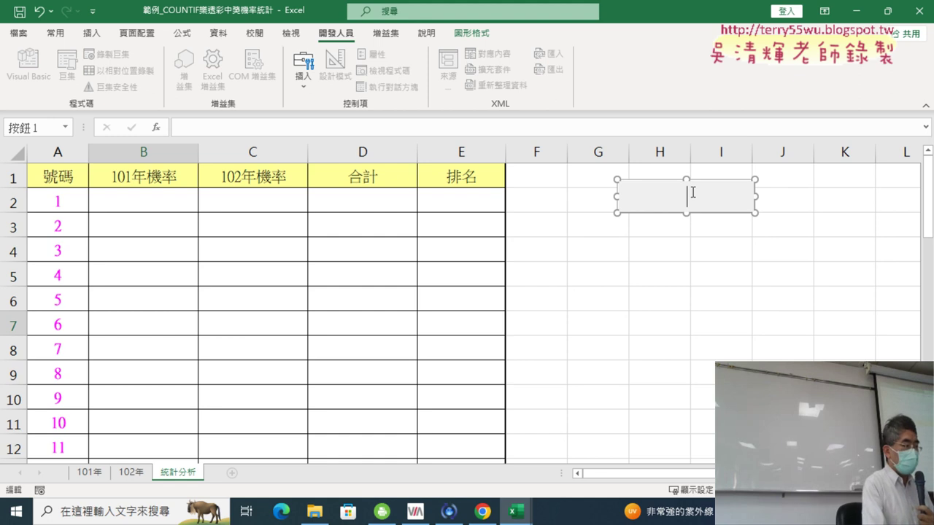
{"action": "type", "text": "樂透彩"}
{"action": "left_click", "coordinate": [657, 252]}
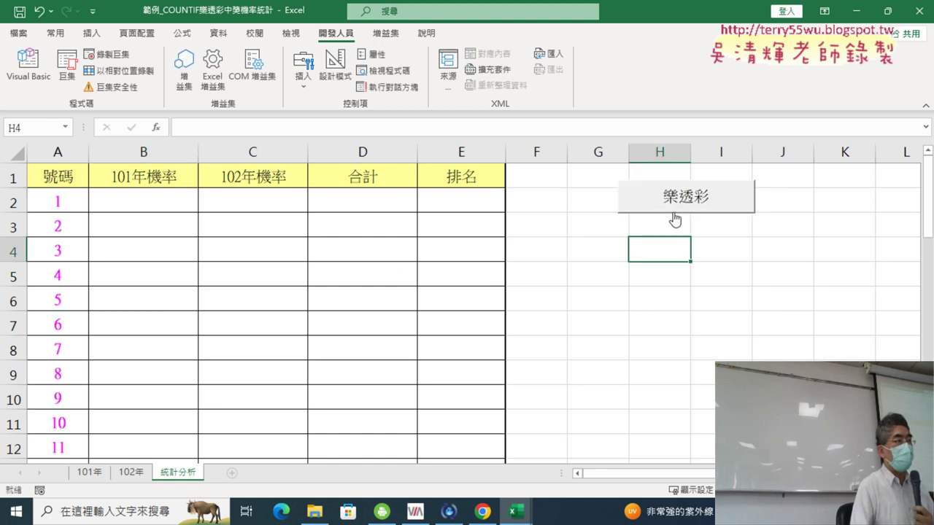
Copy the 樂透彩 button and place the copy directly below the original
{"action": "right_click", "coordinate": [675, 220]}
{"action": "left_click", "coordinate": [703, 240]}
{"action": "left_click", "coordinate": [609, 225]}
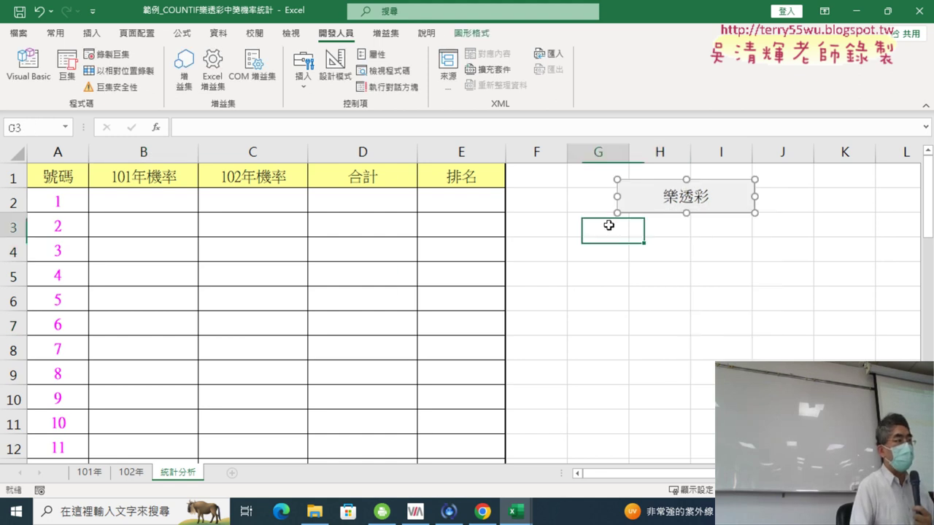
{"action": "key", "text": "ctrl+v"}
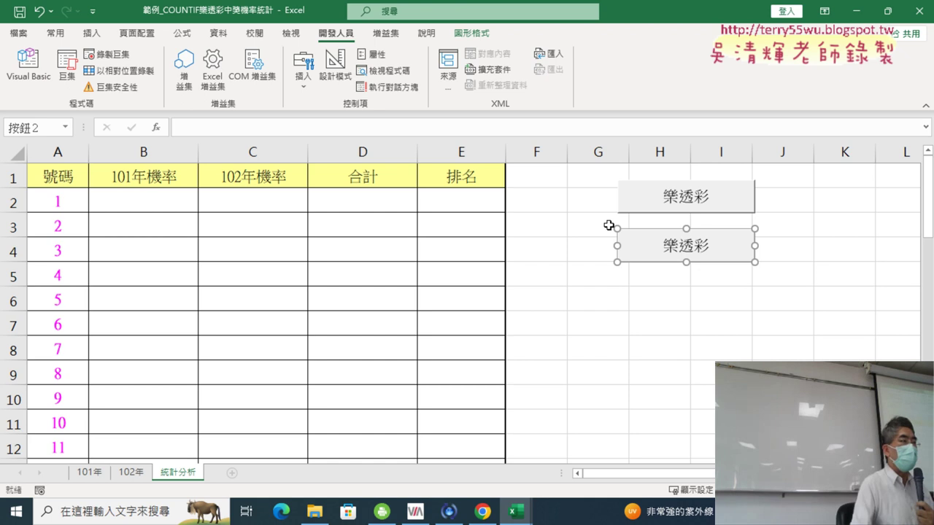
{"action": "left_click", "coordinate": [668, 236]}
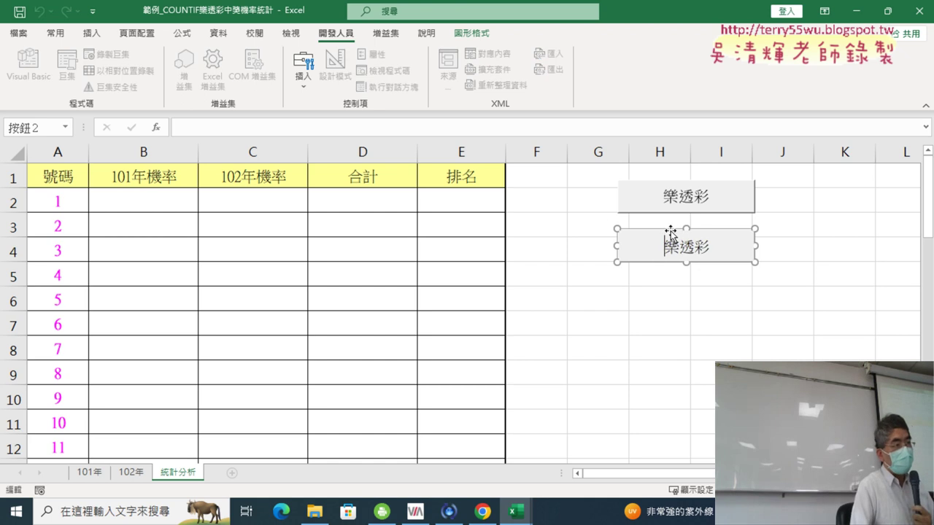
{"action": "left_click_drag", "start_coordinate": [671, 232], "coordinate": [671, 219]}
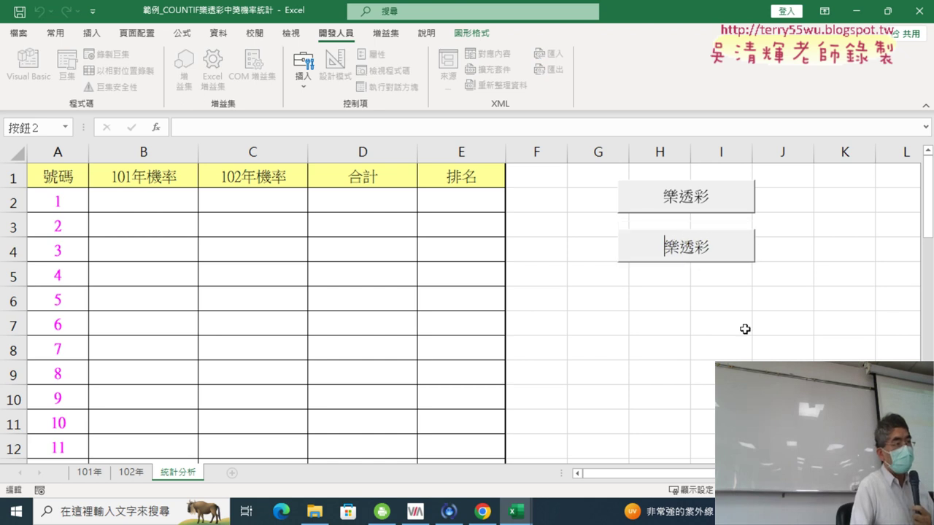
Assign the 樂透彩清除 macro to the second button
{"action": "left_click", "coordinate": [744, 328]}
{"action": "right_click", "coordinate": [713, 238]}
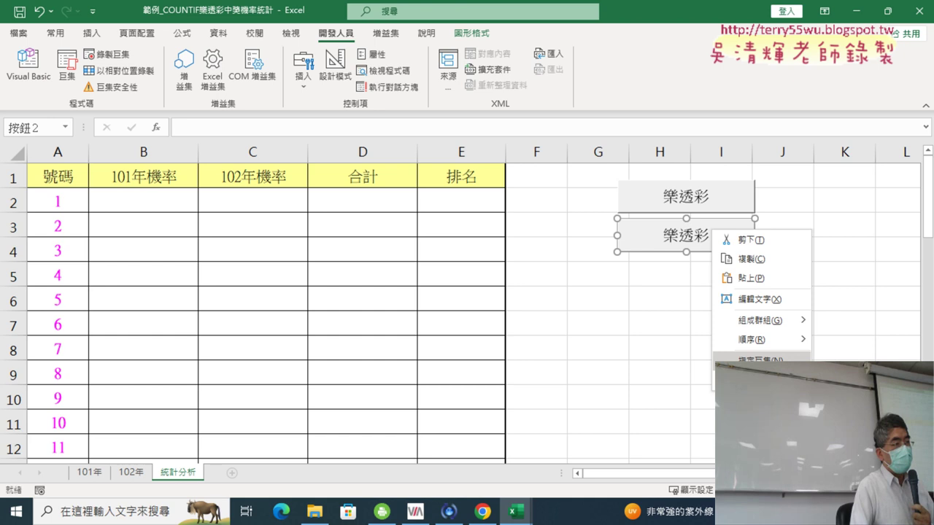
{"action": "left_click", "coordinate": [737, 361]}
{"action": "left_click", "coordinate": [494, 217]}
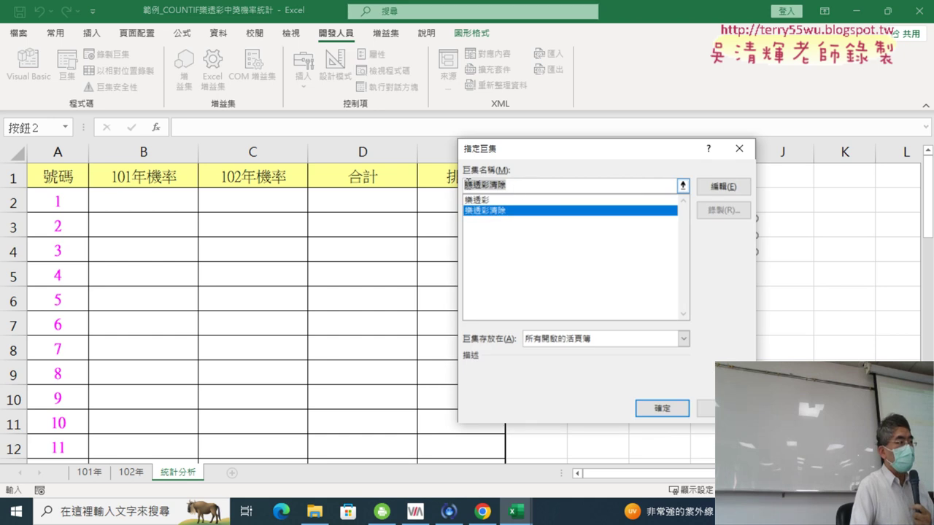
{"action": "right_click", "coordinate": [471, 182]}
{"action": "left_click", "coordinate": [509, 214]}
{"action": "left_click", "coordinate": [678, 410]}
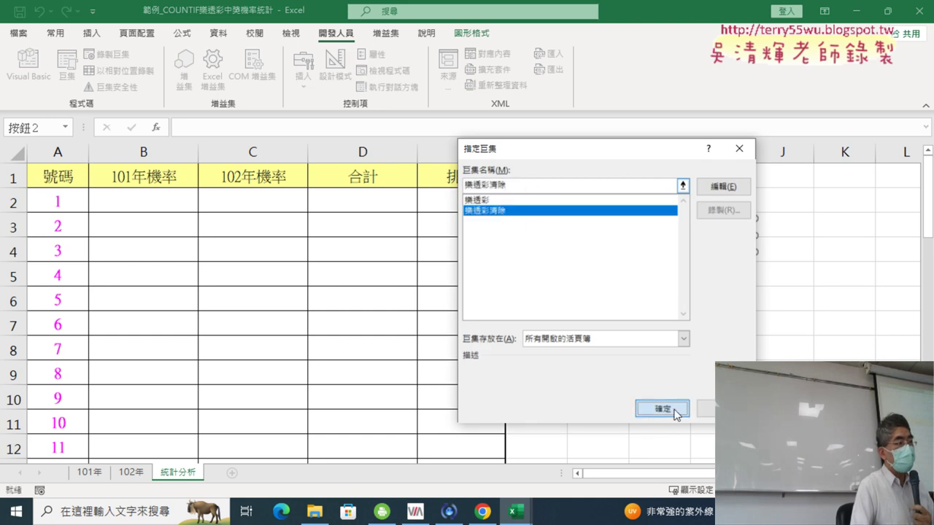
Relabel the second button 樂透彩清除
{"action": "left_click", "coordinate": [666, 235]}
{"action": "key", "text": "Delete"}
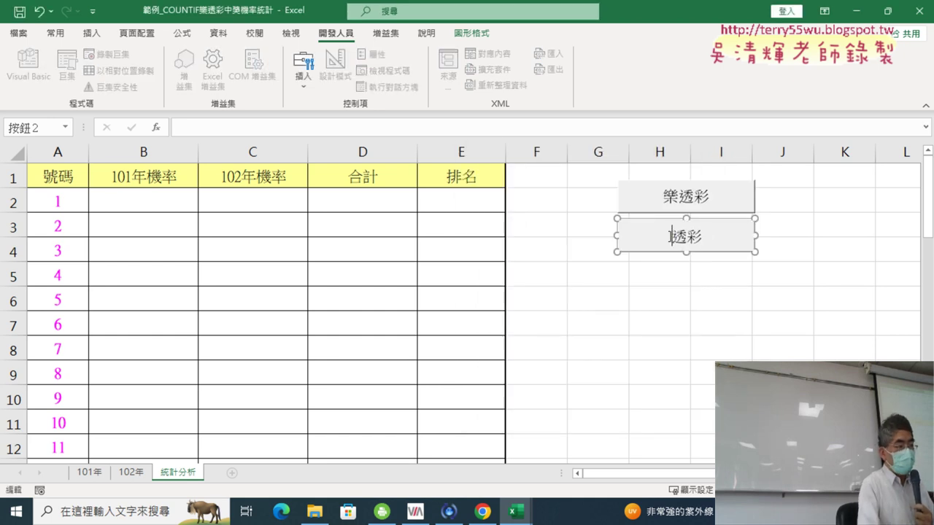
{"action": "key", "text": "Delete"}
{"action": "key", "text": "Delete"}
{"action": "type", "text": "樂透彩清除"}
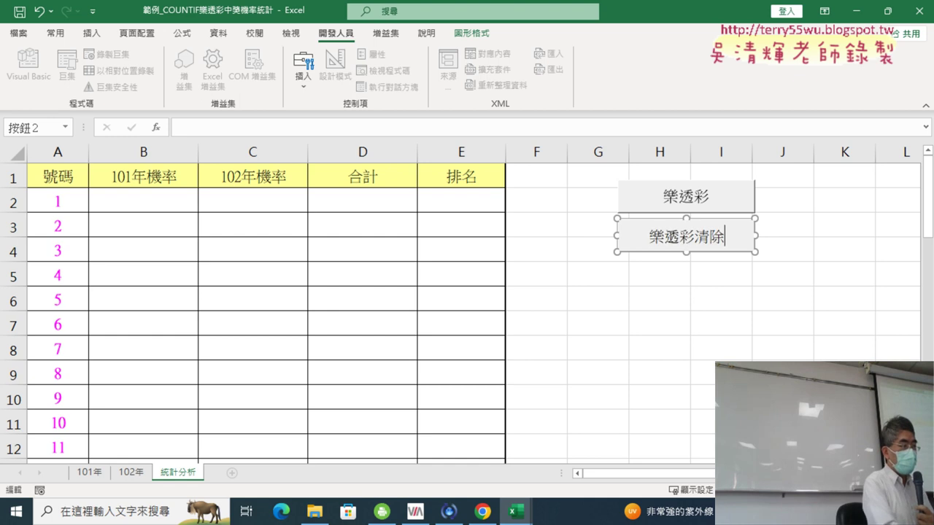
{"action": "left_click", "coordinate": [756, 300]}
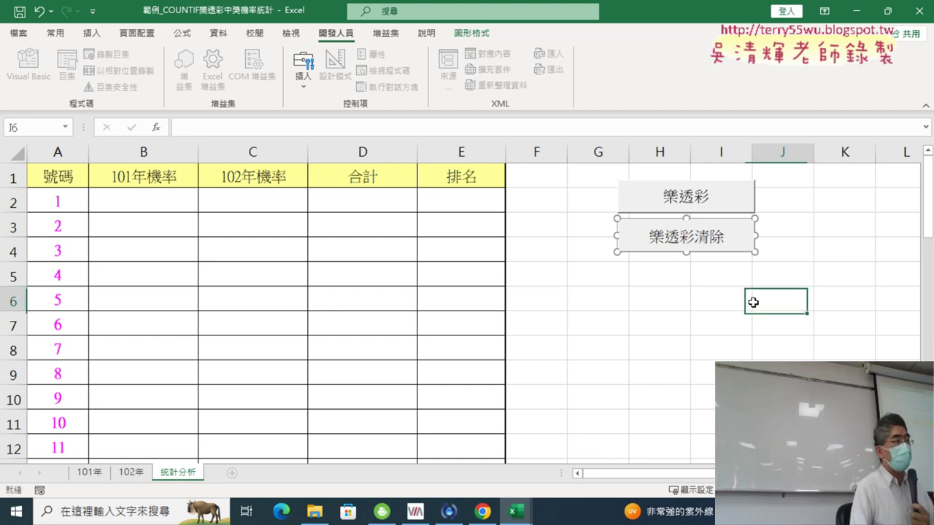
Alternate the 樂透彩 and 樂透彩清除 buttons to fill and clear the table several times
{"action": "left_click", "coordinate": [700, 205]}
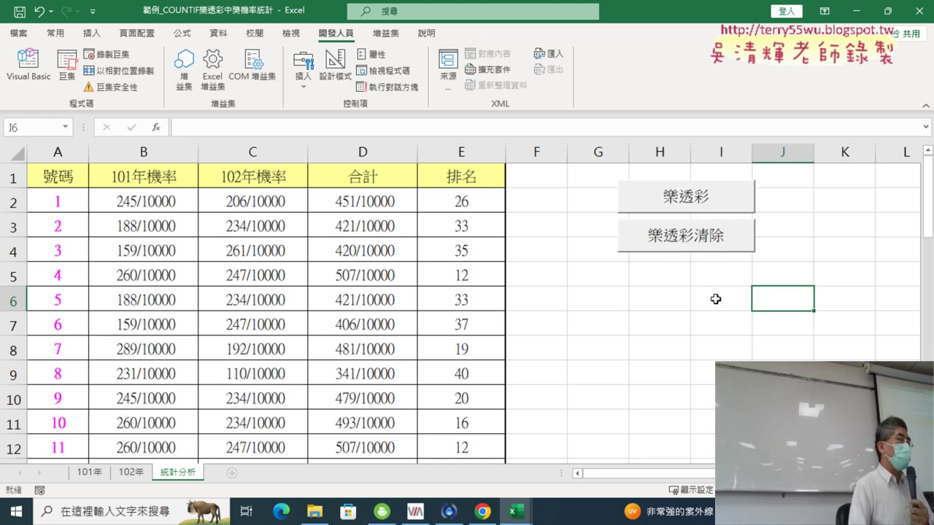
{"action": "left_click", "coordinate": [711, 251]}
{"action": "left_click", "coordinate": [703, 205]}
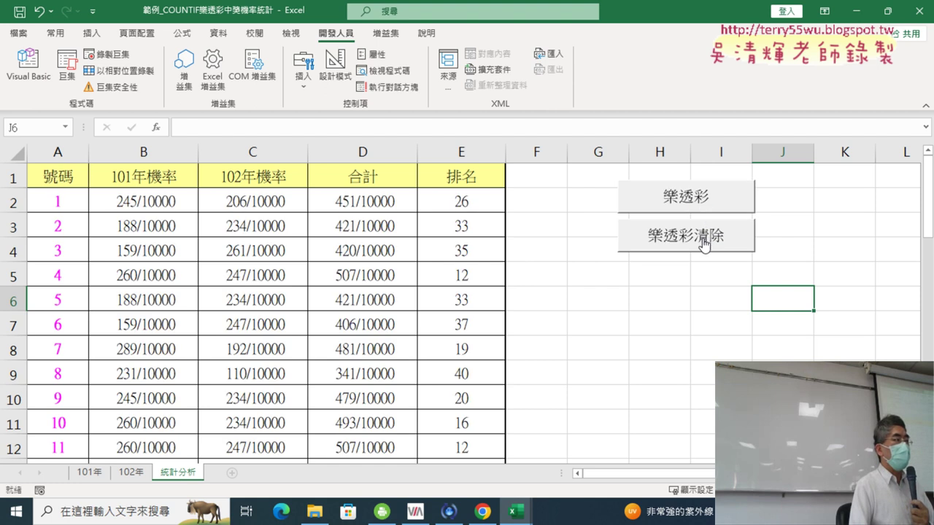
{"action": "left_click", "coordinate": [708, 240]}
{"action": "left_click", "coordinate": [699, 191]}
{"action": "left_click", "coordinate": [693, 236]}
{"action": "left_click", "coordinate": [699, 196]}
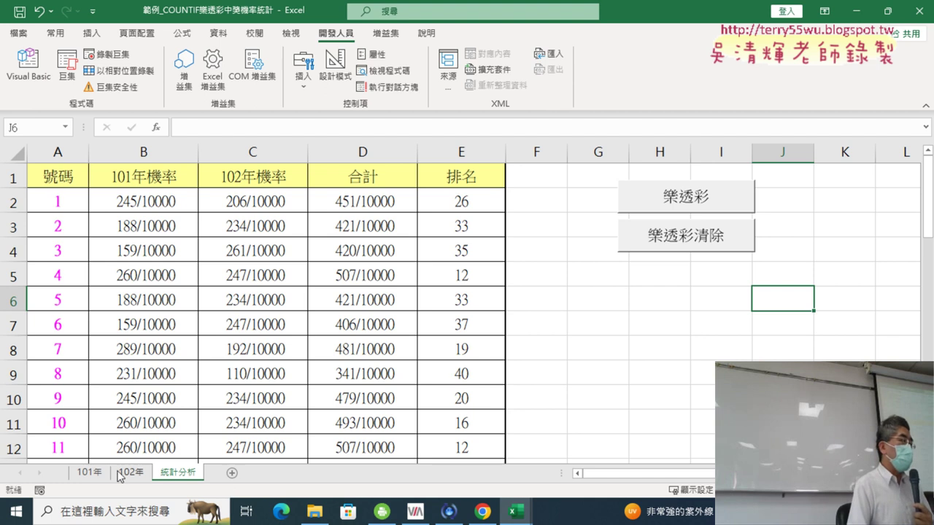
Check the 101年 and 102年 sheets, then refill 統計分析 with 樂透彩 and review the results
{"action": "left_click", "coordinate": [89, 472]}
{"action": "left_click", "coordinate": [130, 472]}
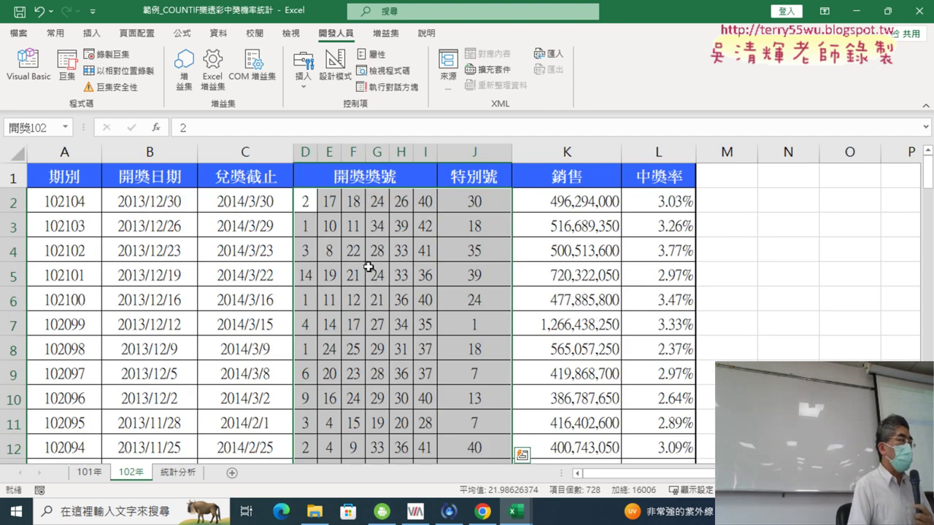
{"action": "left_click", "coordinate": [178, 472]}
{"action": "left_click", "coordinate": [699, 206]}
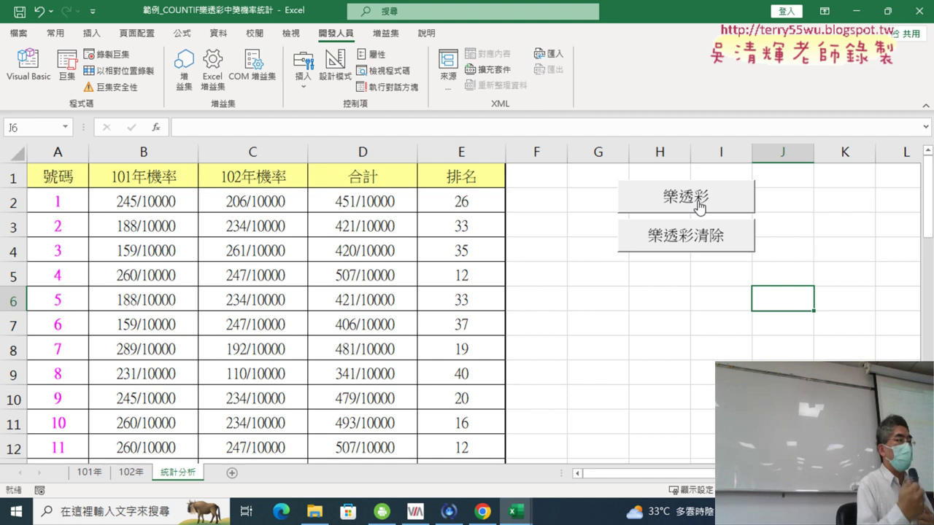
{"action": "scroll", "coordinate": [532, 310], "scroll_direction": "down", "scroll_amount": 3}
{"action": "scroll", "coordinate": [532, 310], "scroll_direction": "down", "scroll_amount": 3}
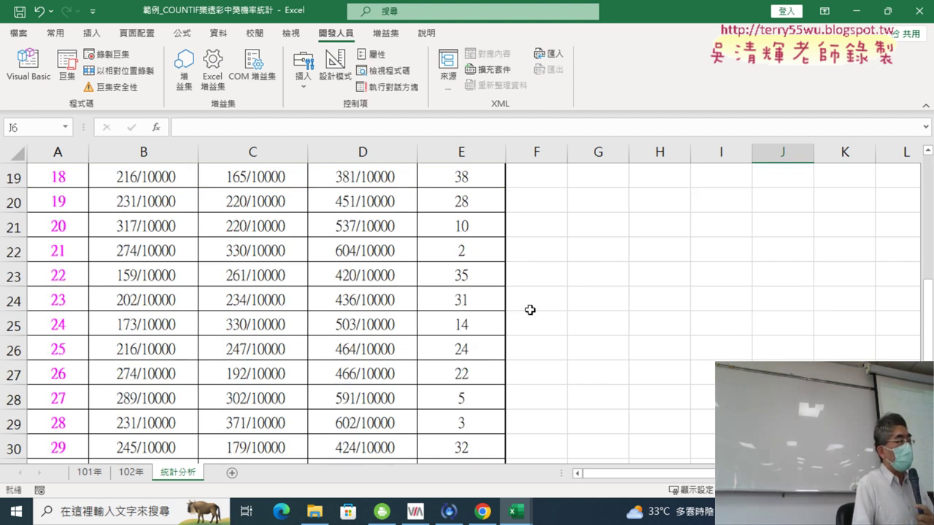
{"action": "scroll", "coordinate": [530, 305], "scroll_direction": "up", "scroll_amount": 2}
{"action": "scroll", "coordinate": [529, 301], "scroll_direction": "up", "scroll_amount": 3}
{"action": "scroll", "coordinate": [529, 302], "scroll_direction": "up", "scroll_amount": 1}
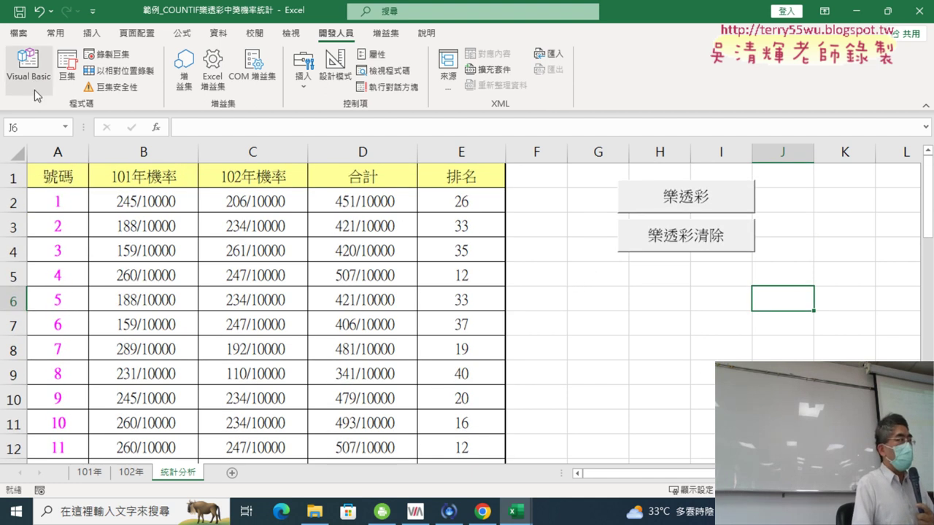
Open the Visual Basic editor on Module1's 樂透彩 and 樂透彩清除 macro code
{"action": "left_click", "coordinate": [29, 65]}
{"action": "left_click_drag", "start_coordinate": [566, 97], "coordinate": [394, 98]}
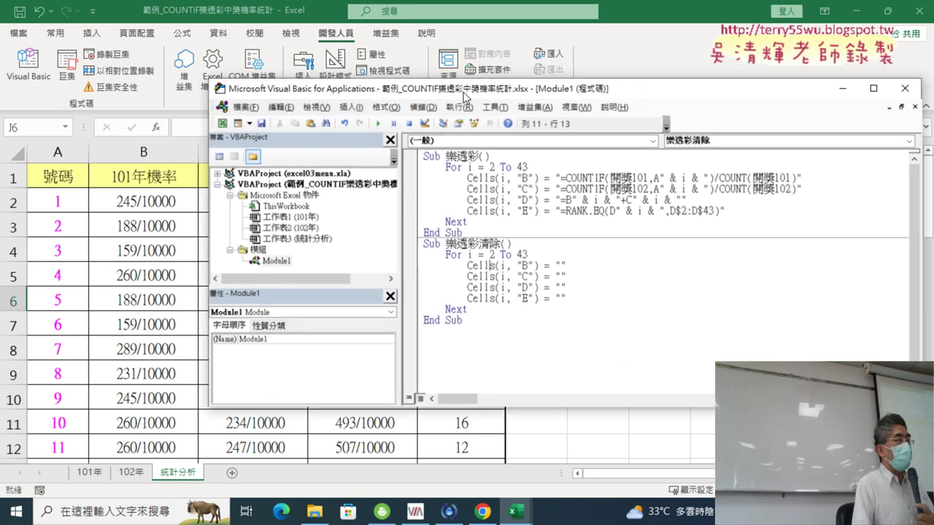
{"action": "left_click", "coordinate": [568, 305]}
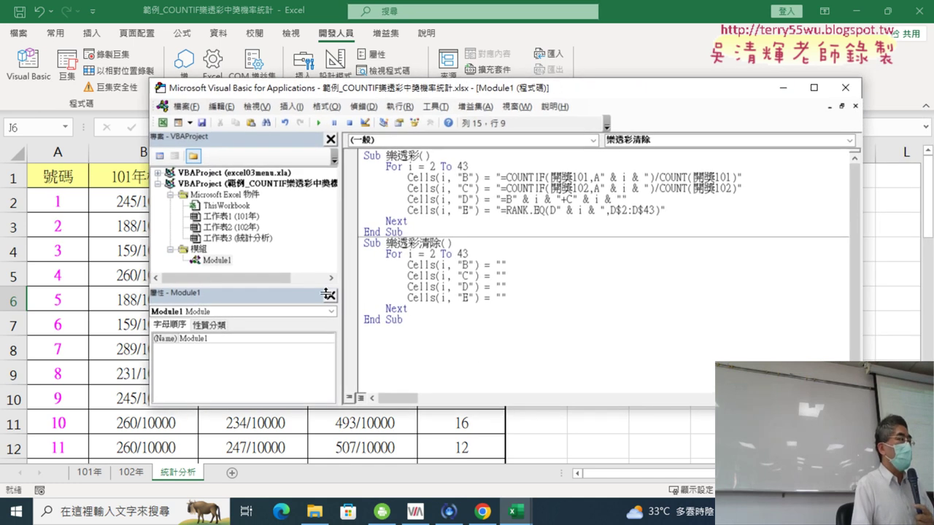
{"action": "right_click", "coordinate": [222, 248]}
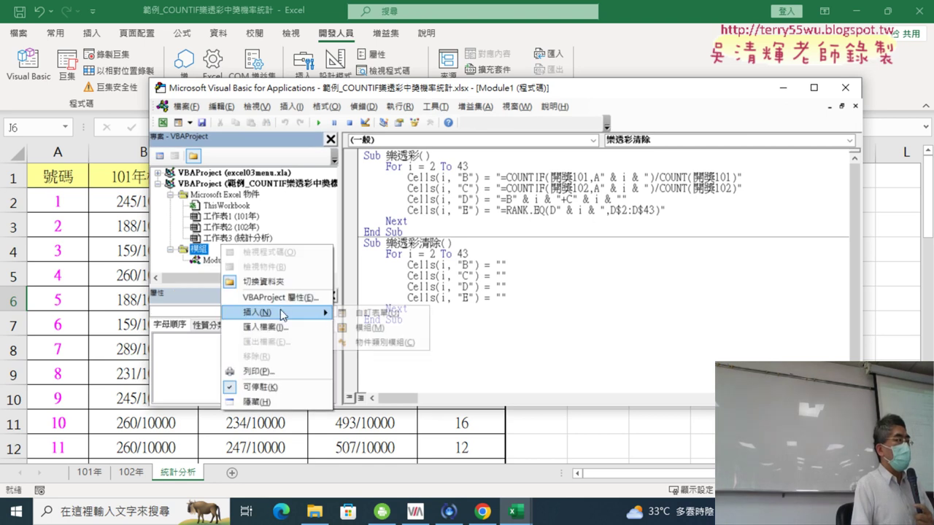
{"action": "left_click", "coordinate": [206, 261]}
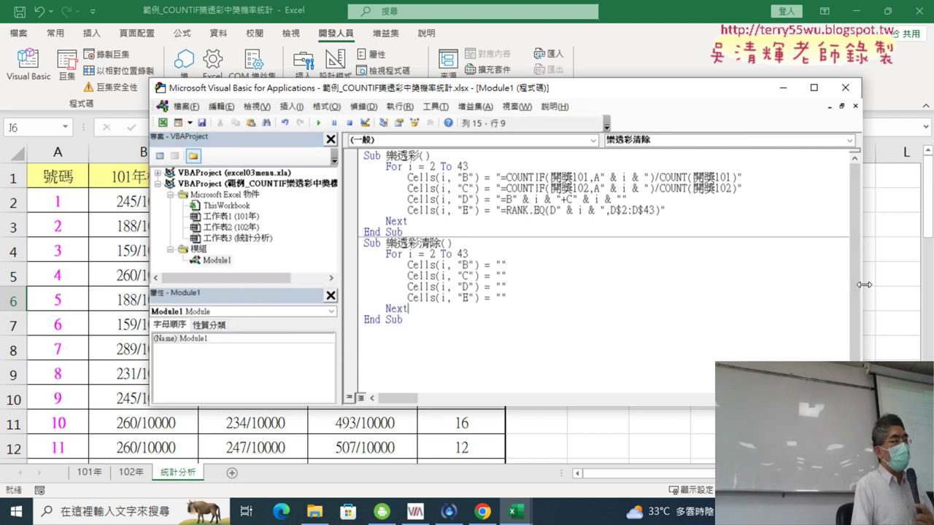
Narrow the VBA editor window and place it beside the two sheet buttons
{"action": "left_click_drag", "start_coordinate": [864, 285], "coordinate": [761, 285]}
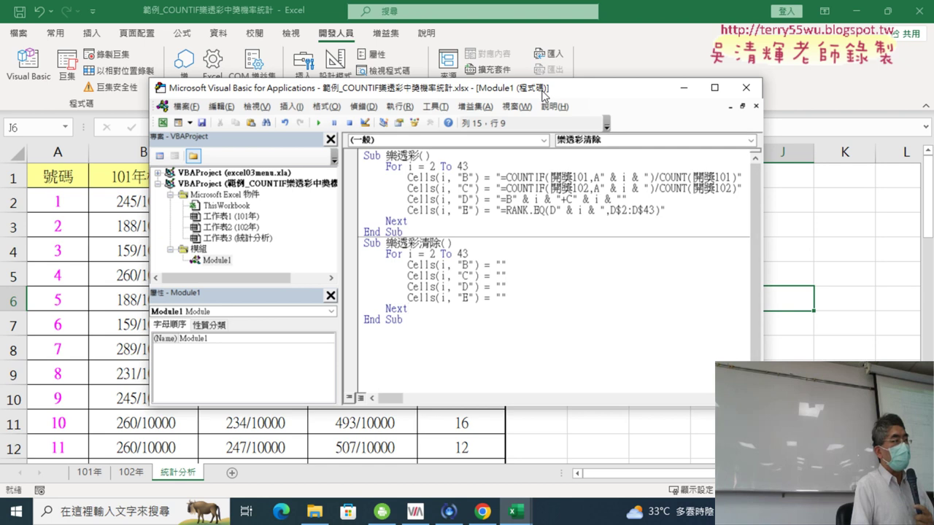
{"action": "left_click_drag", "start_coordinate": [543, 95], "coordinate": [392, 89]}
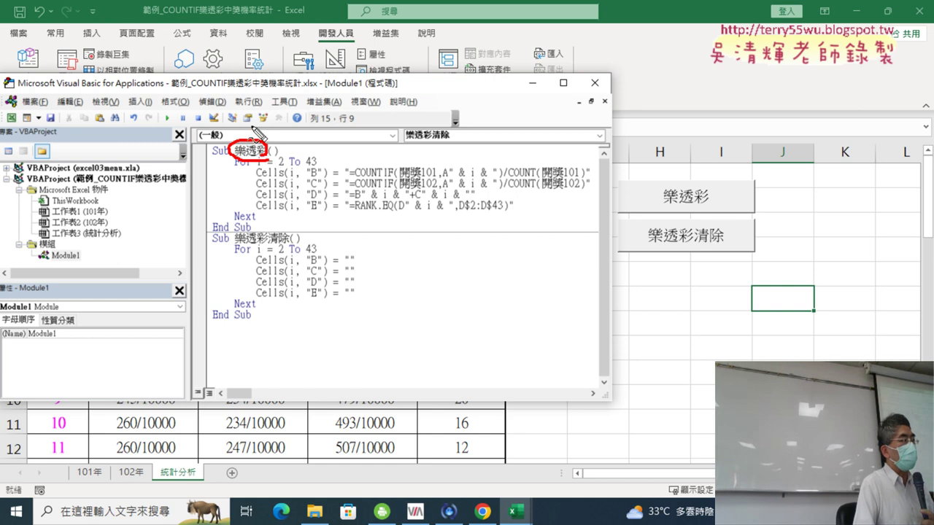
{"action": "left_click_drag", "start_coordinate": [252, 129], "coordinate": [672, 211]}
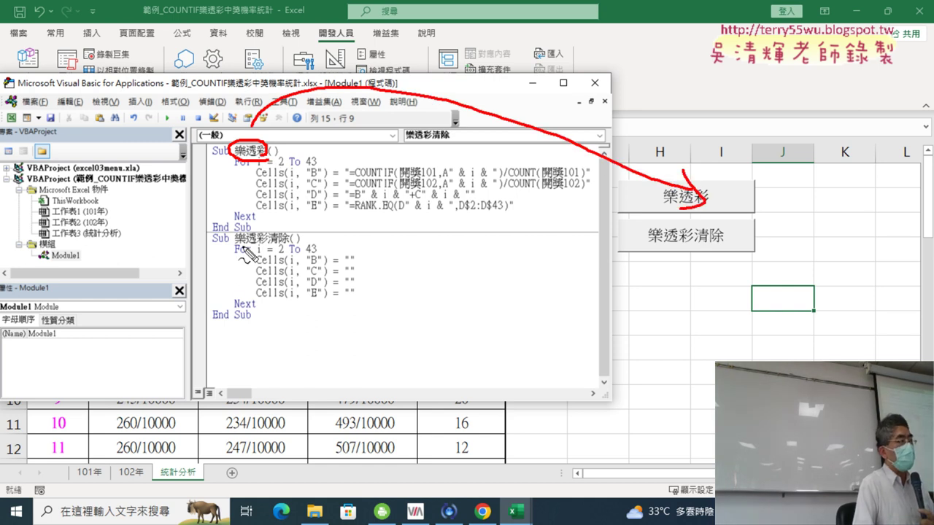
{"action": "mouse_move", "coordinate": [247, 252]}
{"action": "left_mouse_down"}
{"action": "mouse_move", "coordinate": [295, 251]}
{"action": "mouse_move", "coordinate": [246, 232]}
{"action": "mouse_move", "coordinate": [533, 297]}
{"action": "mouse_move", "coordinate": [631, 253]}
{"action": "left_mouse_up"}
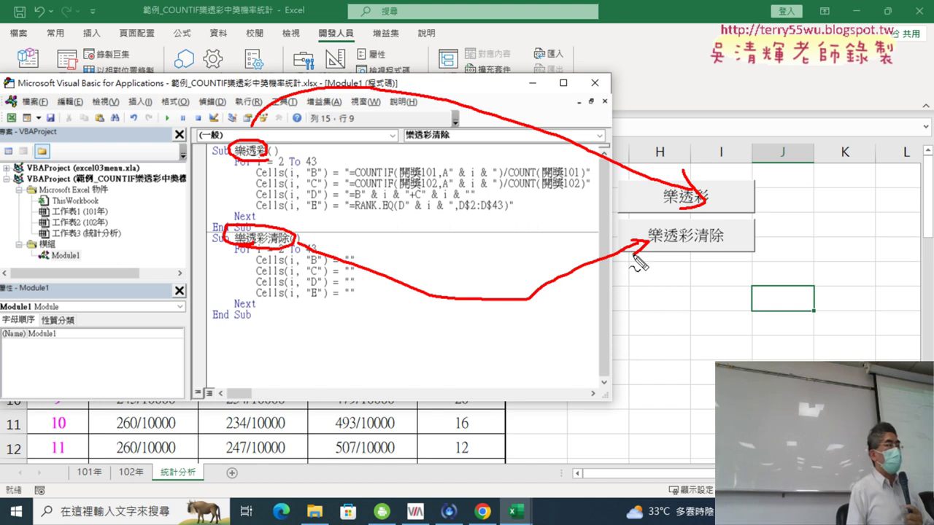
{"action": "key", "text": "Escape"}
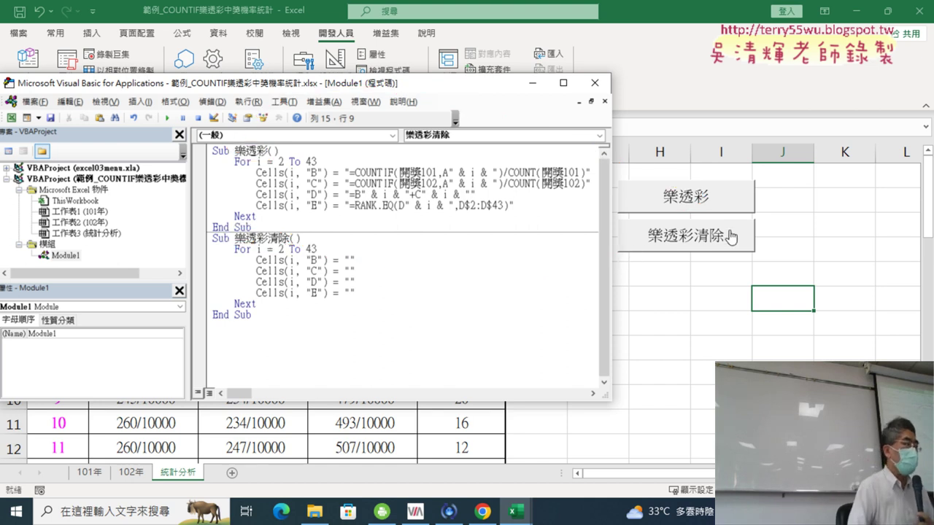
Switch to the 樂透彩程式碼 Google Doc and scroll down to its 程式碼 section
{"action": "left_click", "coordinate": [482, 512]}
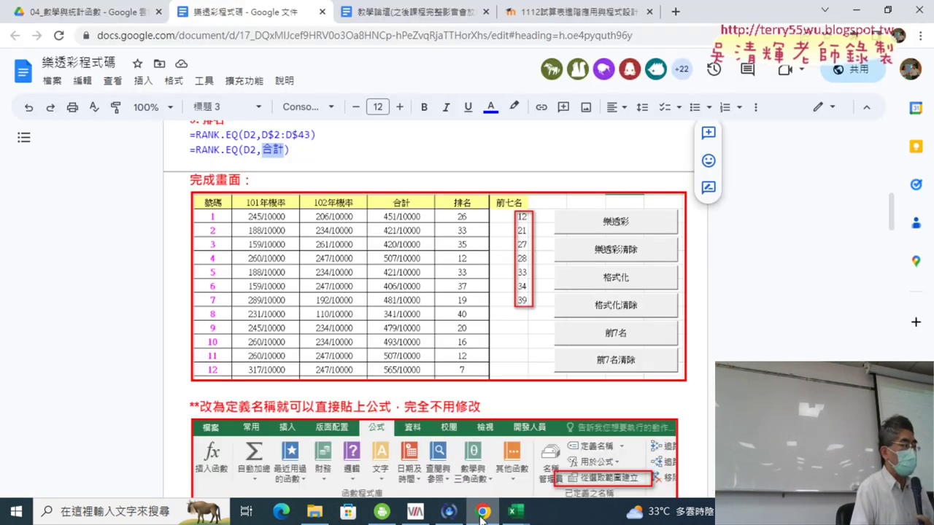
{"action": "scroll", "coordinate": [494, 328], "scroll_direction": "down", "scroll_amount": 6}
{"action": "scroll", "coordinate": [493, 336], "scroll_direction": "down", "scroll_amount": 5}
{"action": "scroll", "coordinate": [493, 343], "scroll_direction": "down", "scroll_amount": 5}
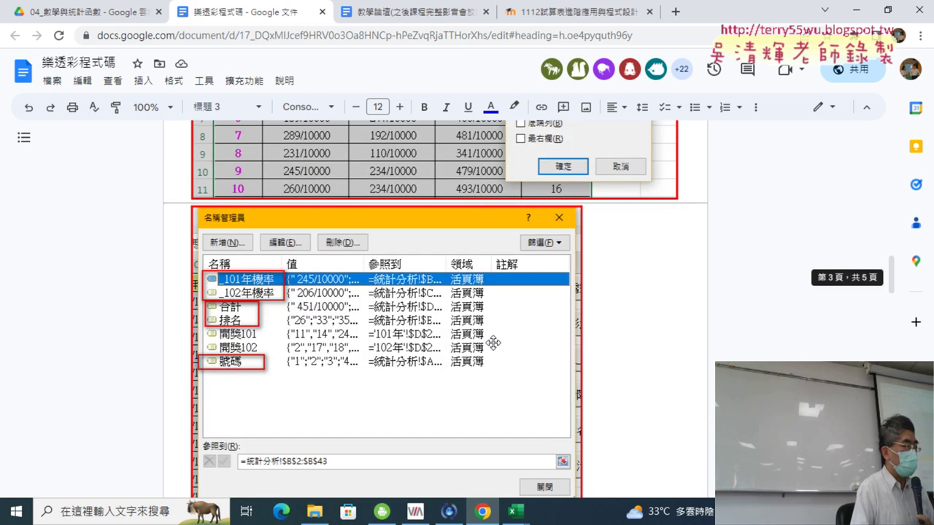
{"action": "scroll", "coordinate": [493, 343], "scroll_direction": "down", "scroll_amount": 4}
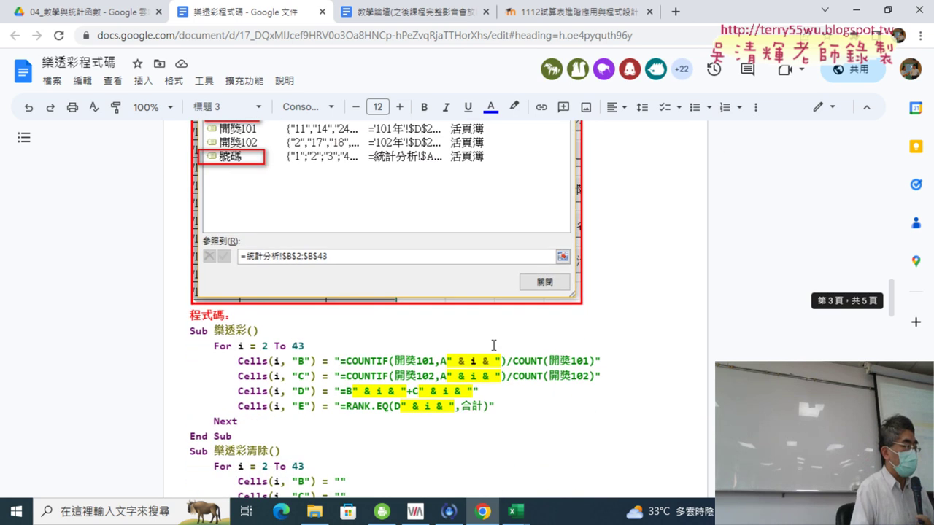